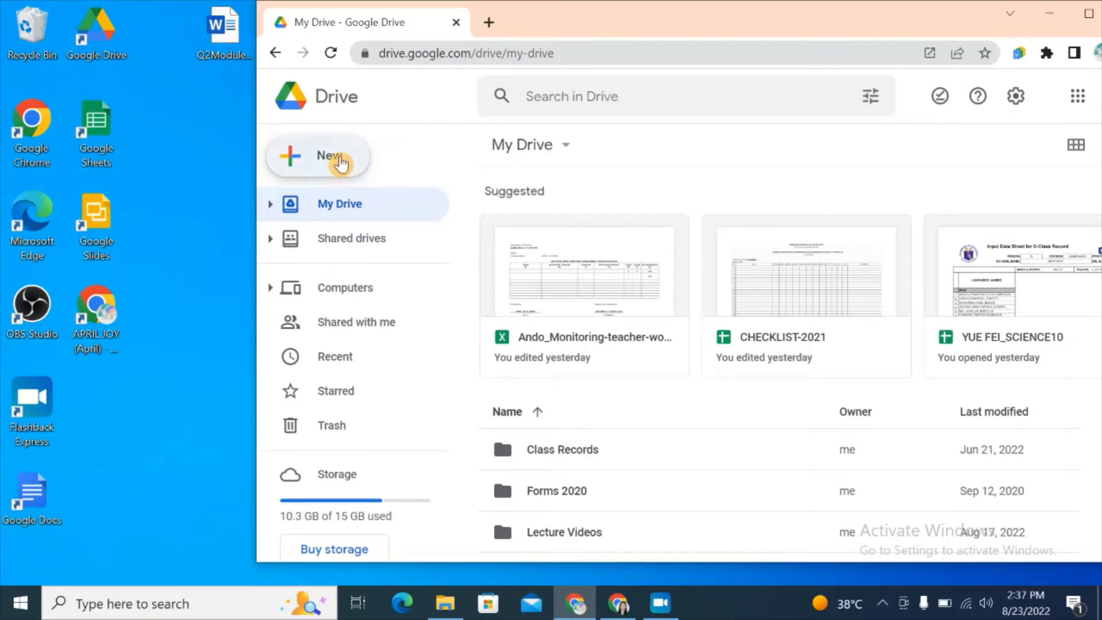
- Upload Q2Modules3And4 from the desktop into the Class Records folder, and check for it in that folder
click(341, 163)
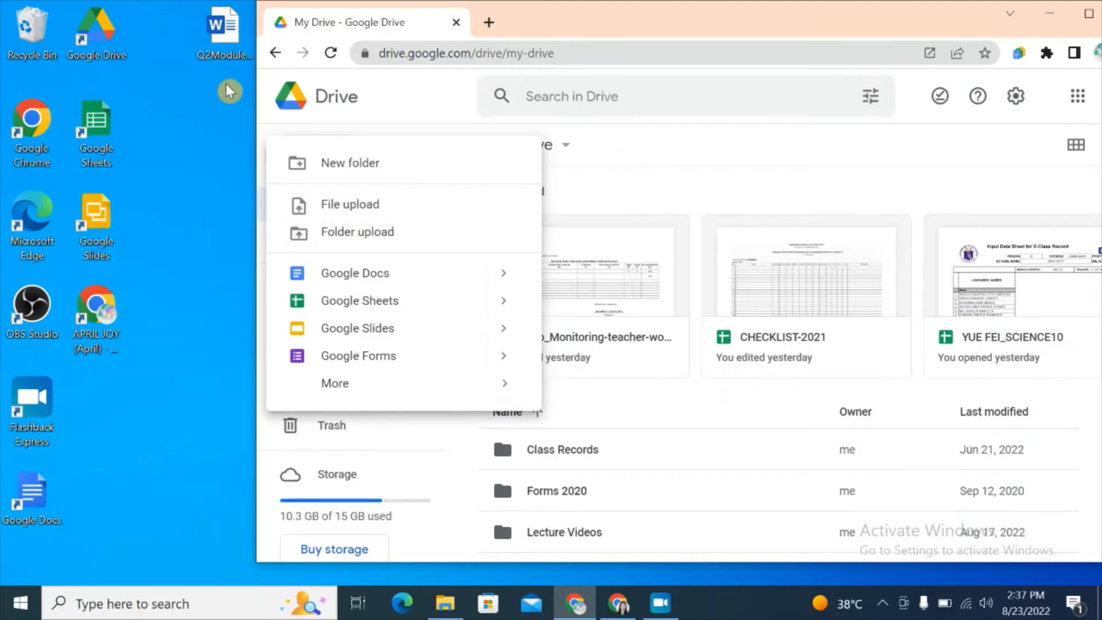
click(222, 55)
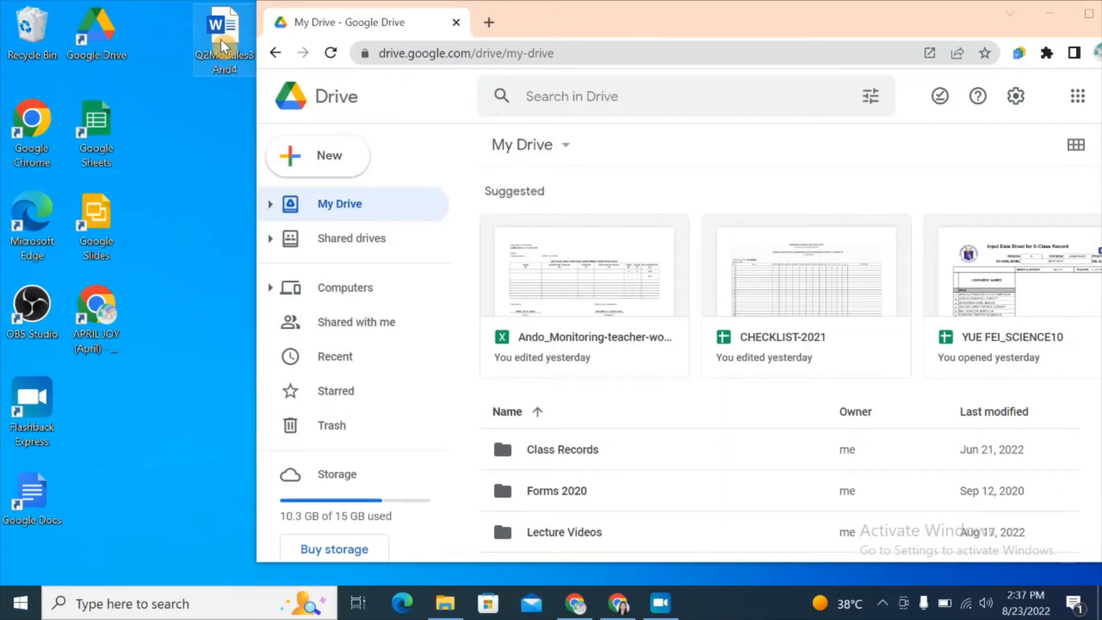
drag(223, 45, 554, 453)
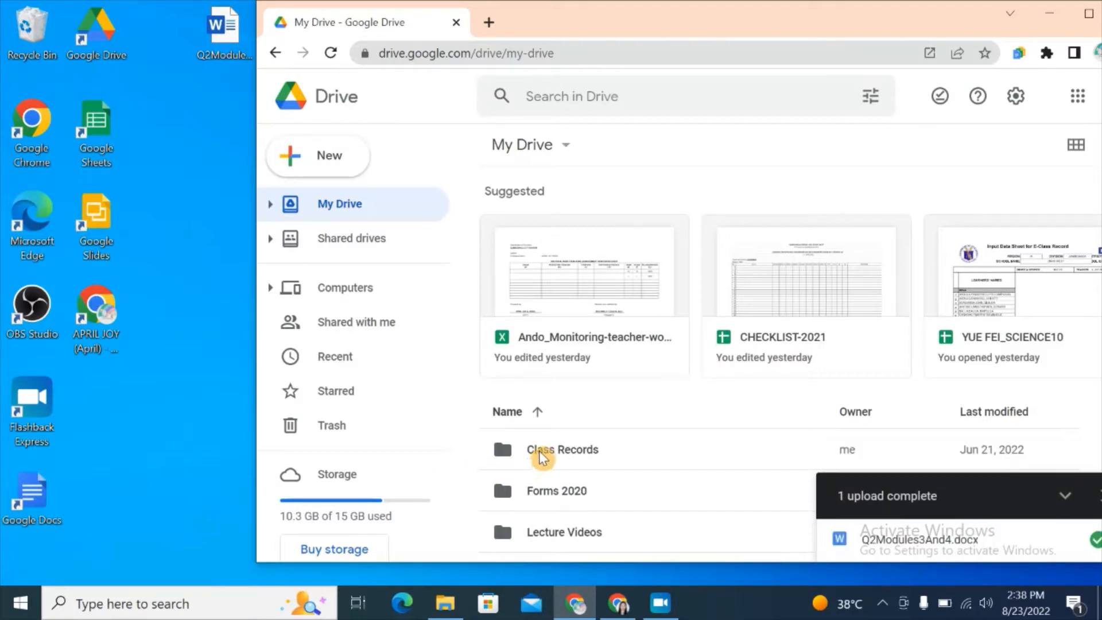
double_click(561, 456)
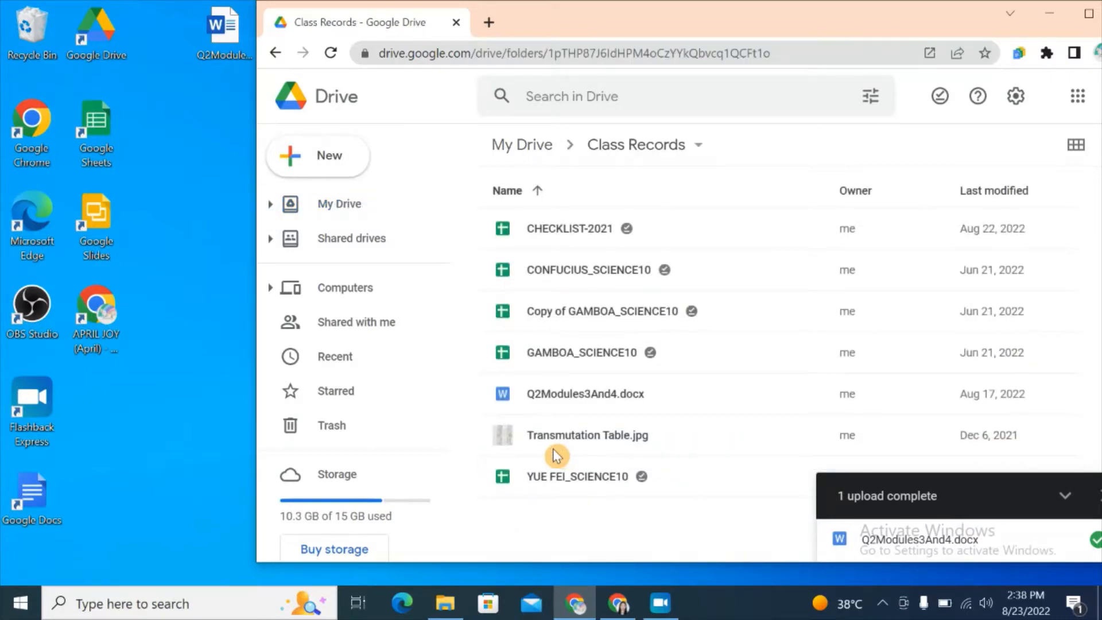
click(597, 407)
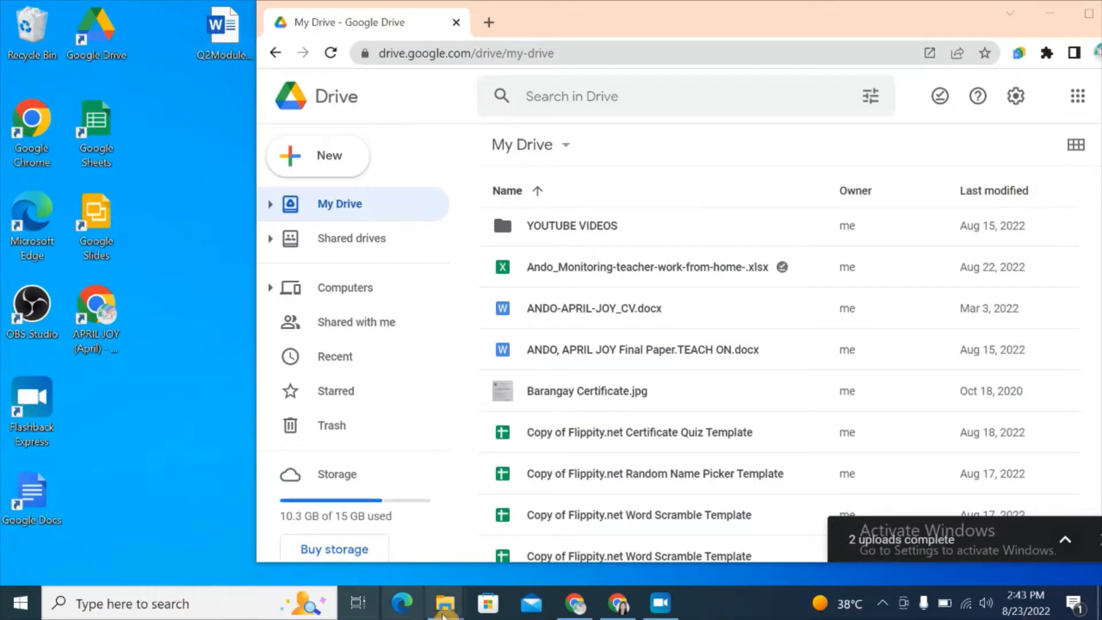
- Upload the AAQ1W7 Word document from the computer's Documents folder to My Drive and collapse the upload list
mouse_move(445, 603)
click(535, 538)
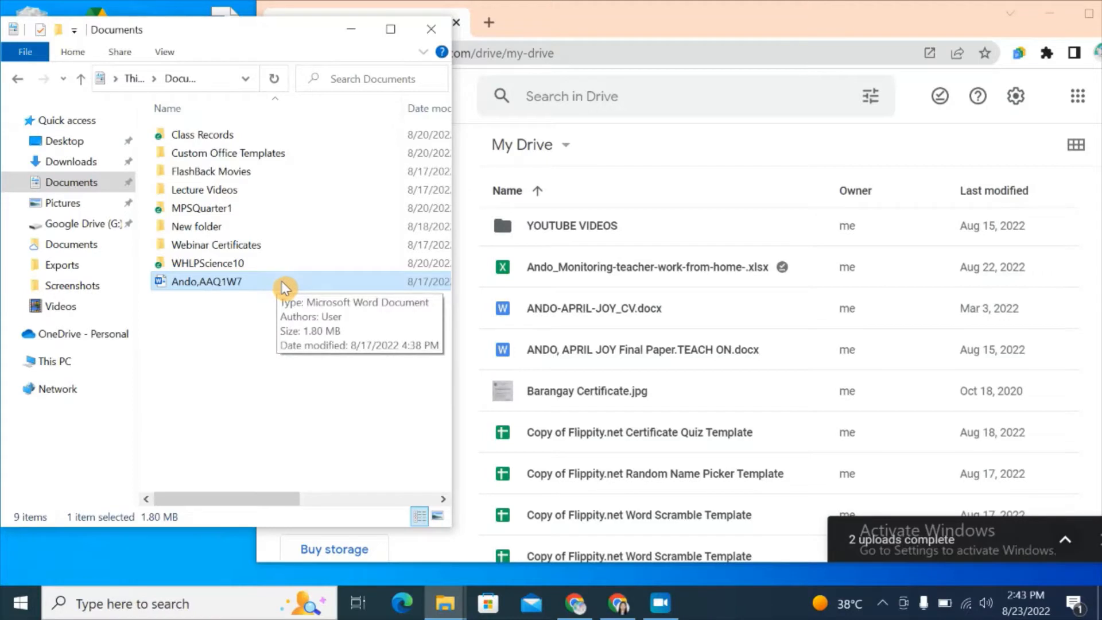
drag(279, 286, 706, 271)
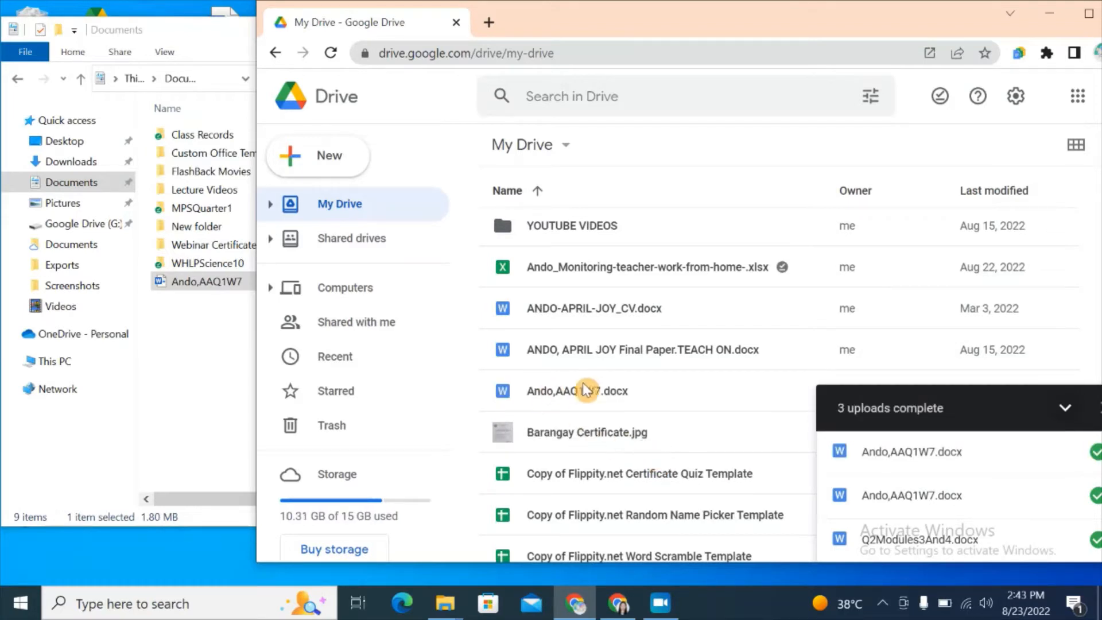
click(1066, 408)
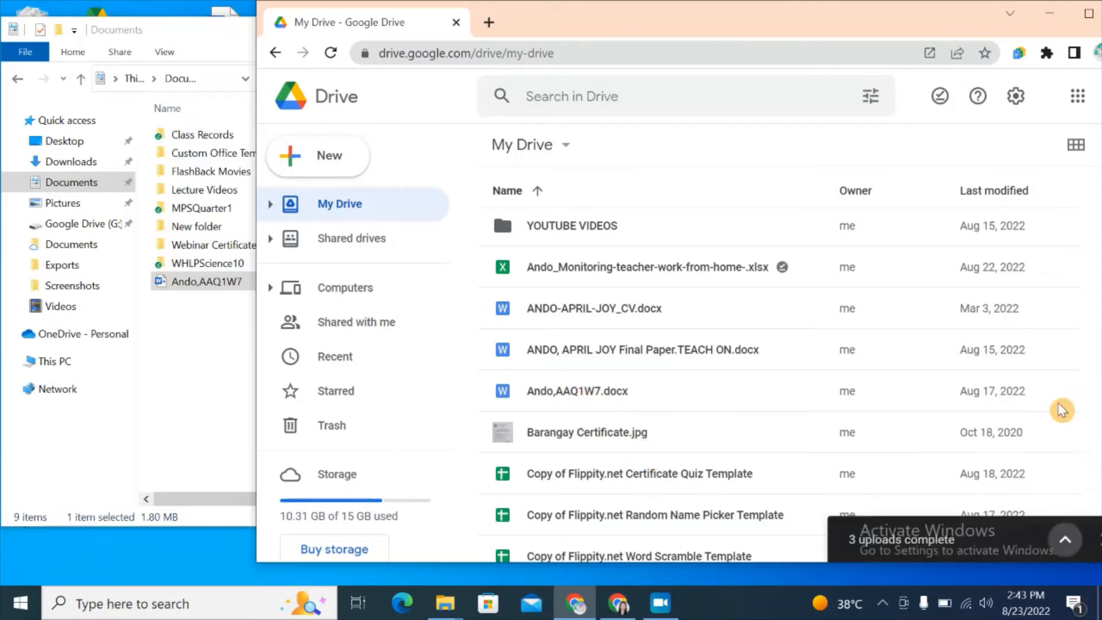
click(619, 400)
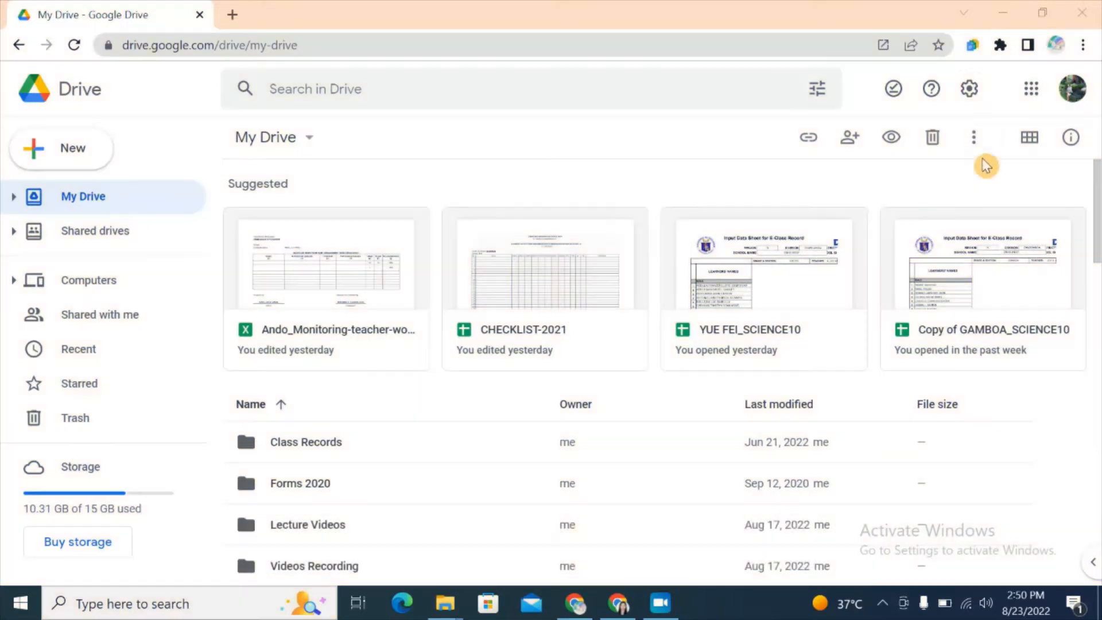
- Look through the list of Drive keyboard shortcuts and close it
click(968, 90)
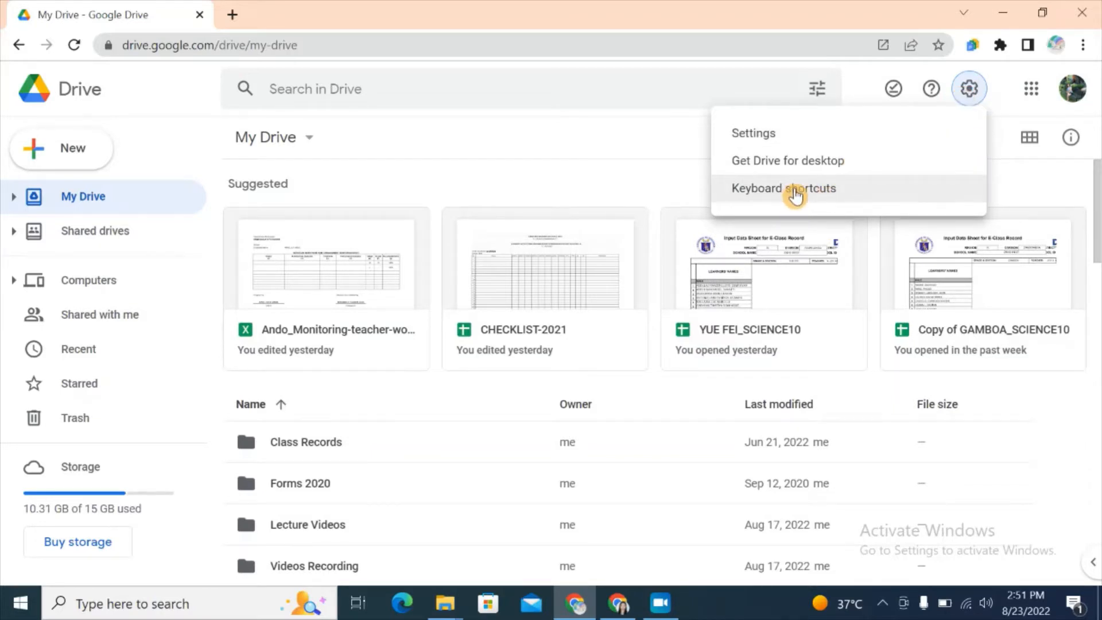
click(795, 195)
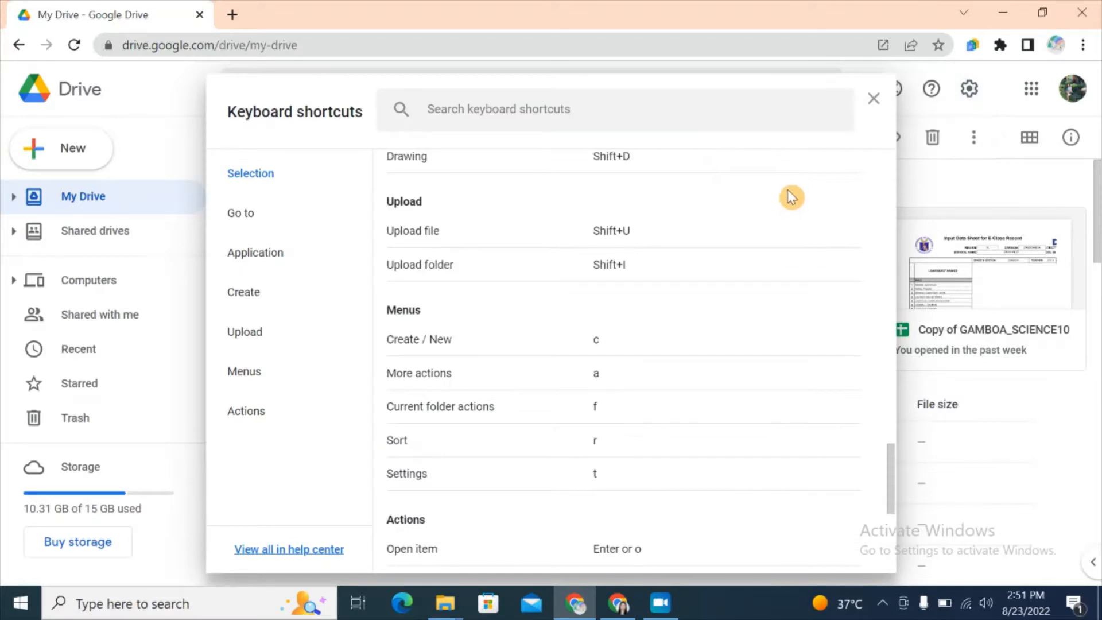
scroll(809, 221, down, 5)
scroll(806, 236, up, 15)
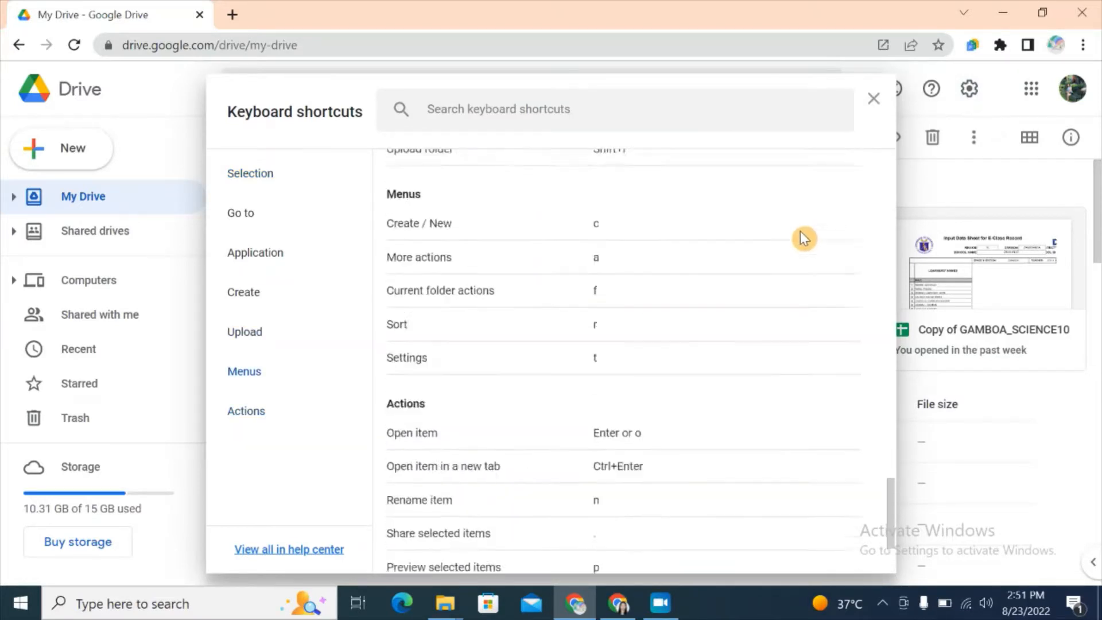
scroll(803, 237, up, 5)
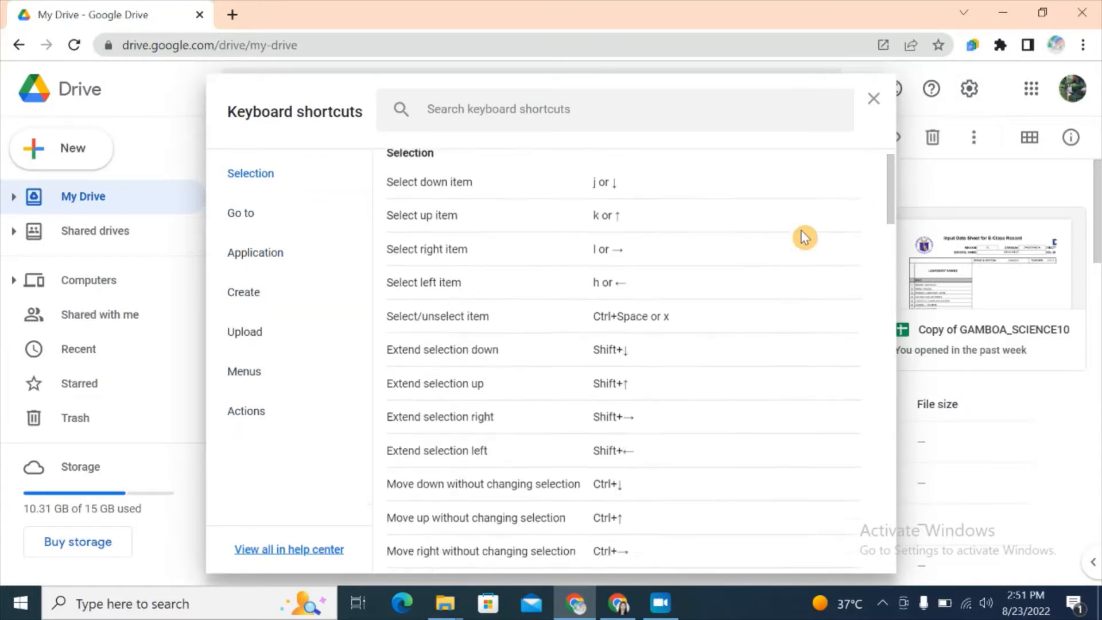
click(873, 107)
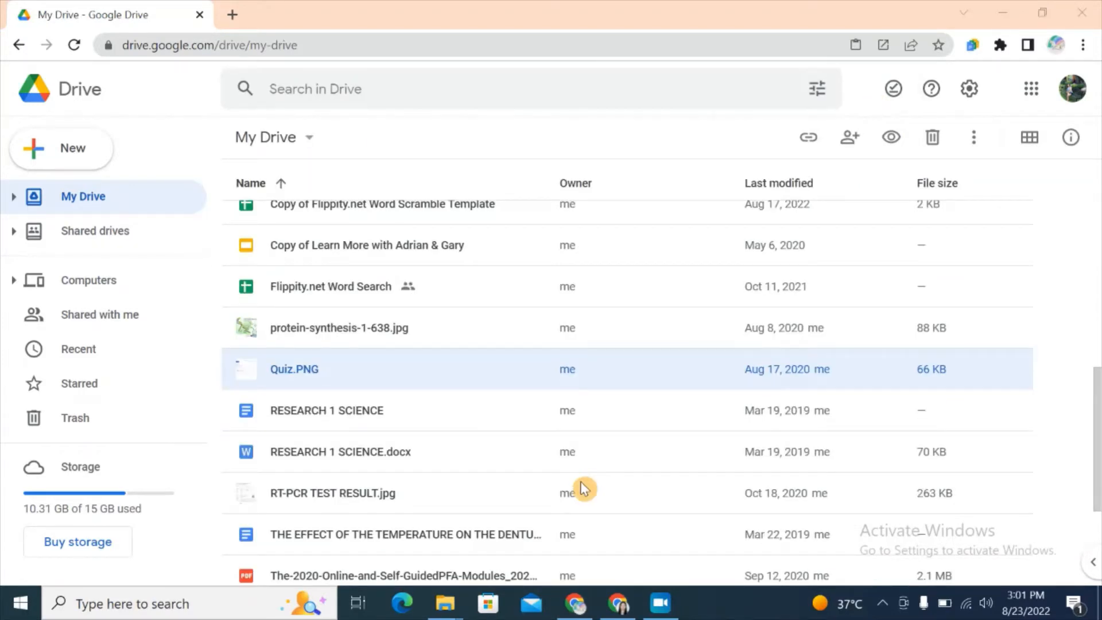
- Rename Quiz.PNG as SampleQuiz.PNG, and preview the renamed image
click(287, 373)
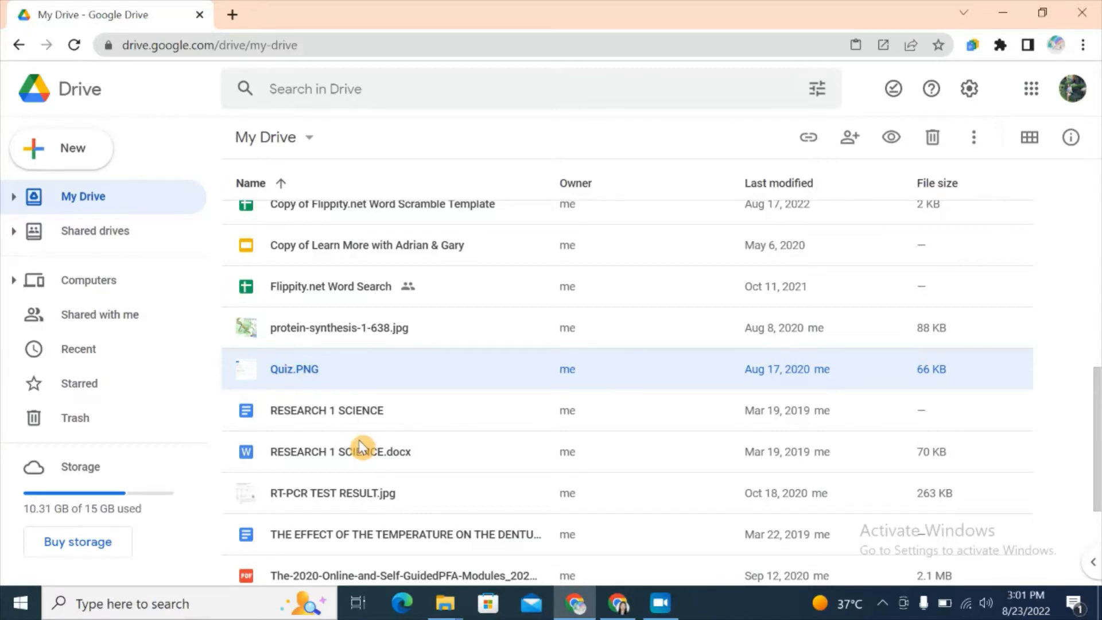
key(n)
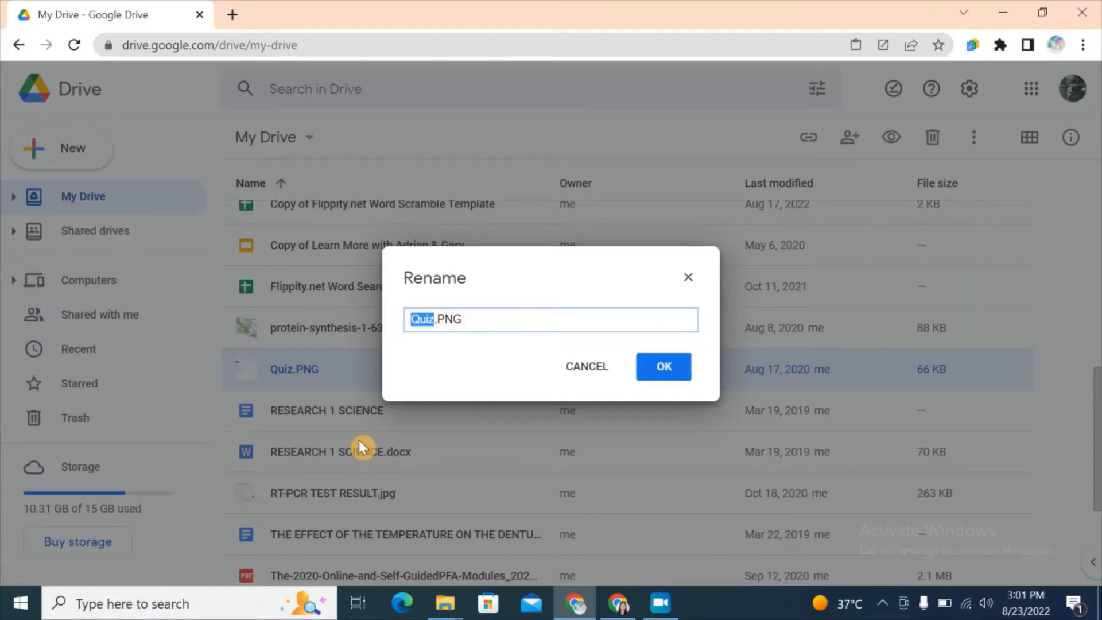
text(Sample)
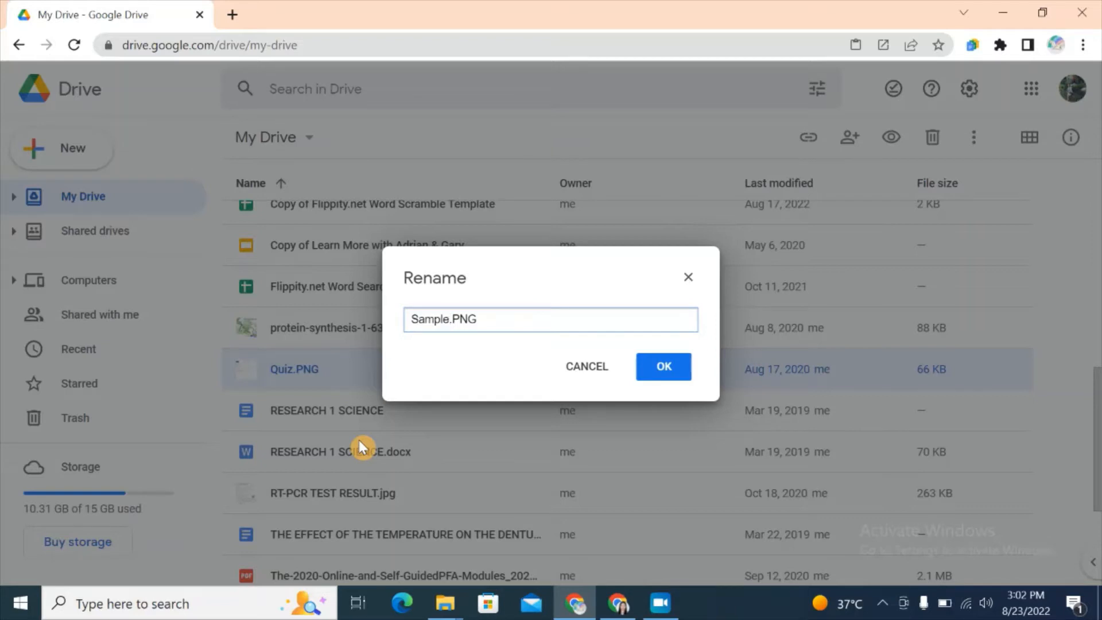
text(Quiz)
key(Return)
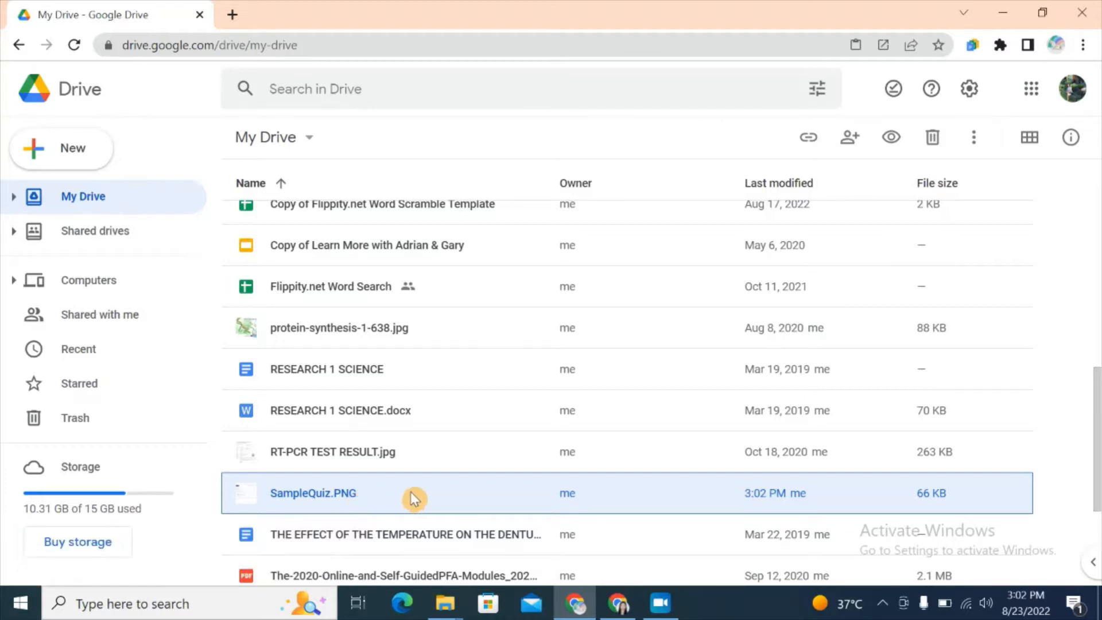
double_click(437, 508)
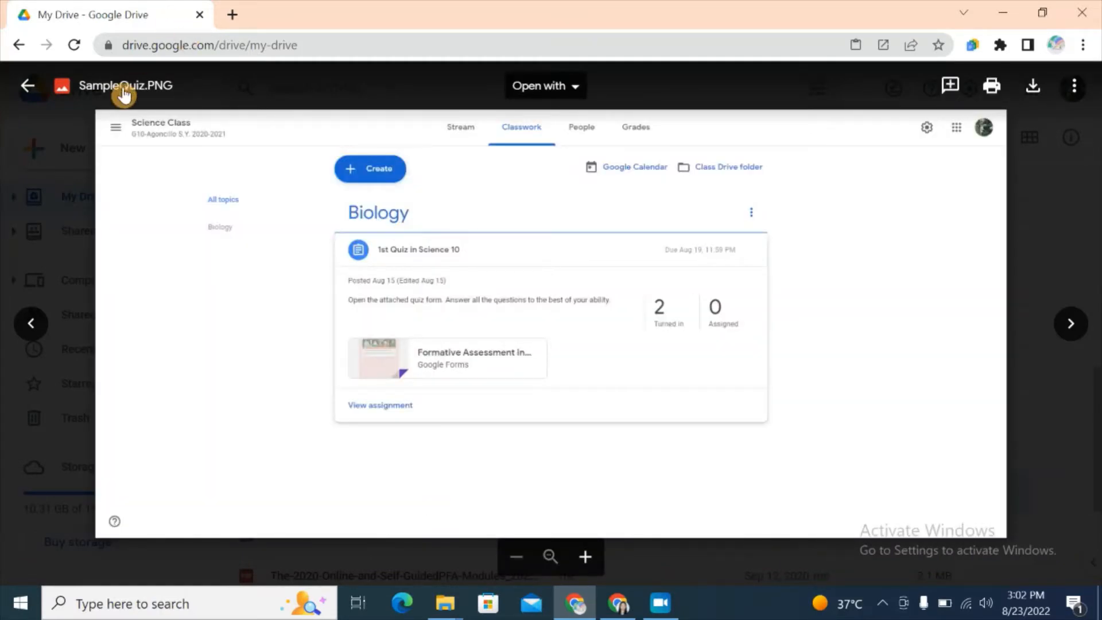
click(22, 89)
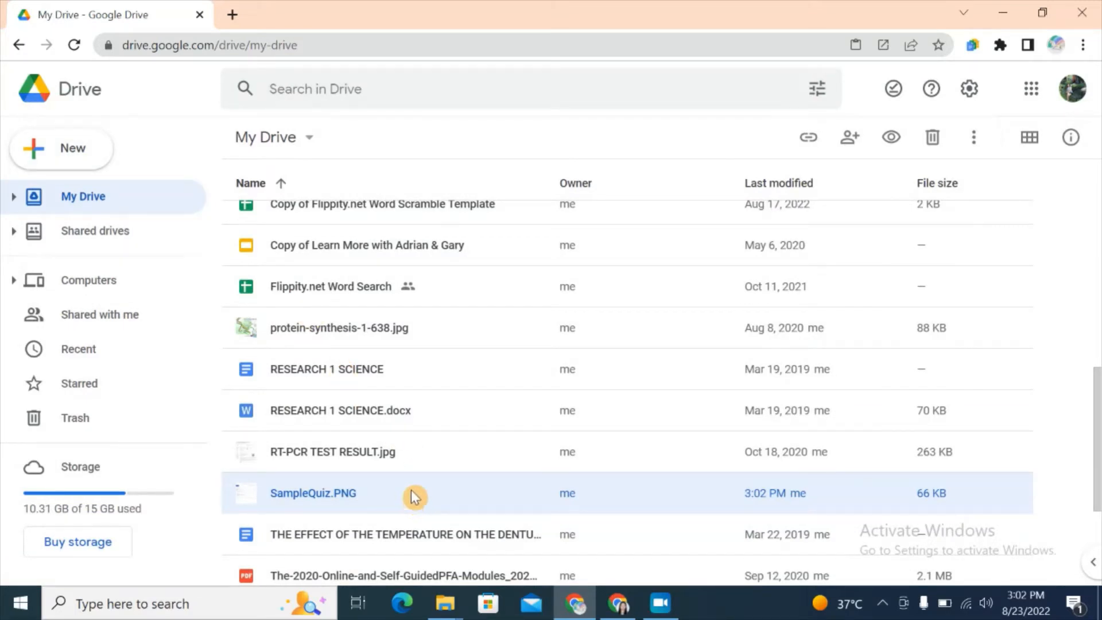
- Examine the general access options in the sharing settings of the RESEARCH 1 SCIENCE document, keeping access Restricted
click(378, 377)
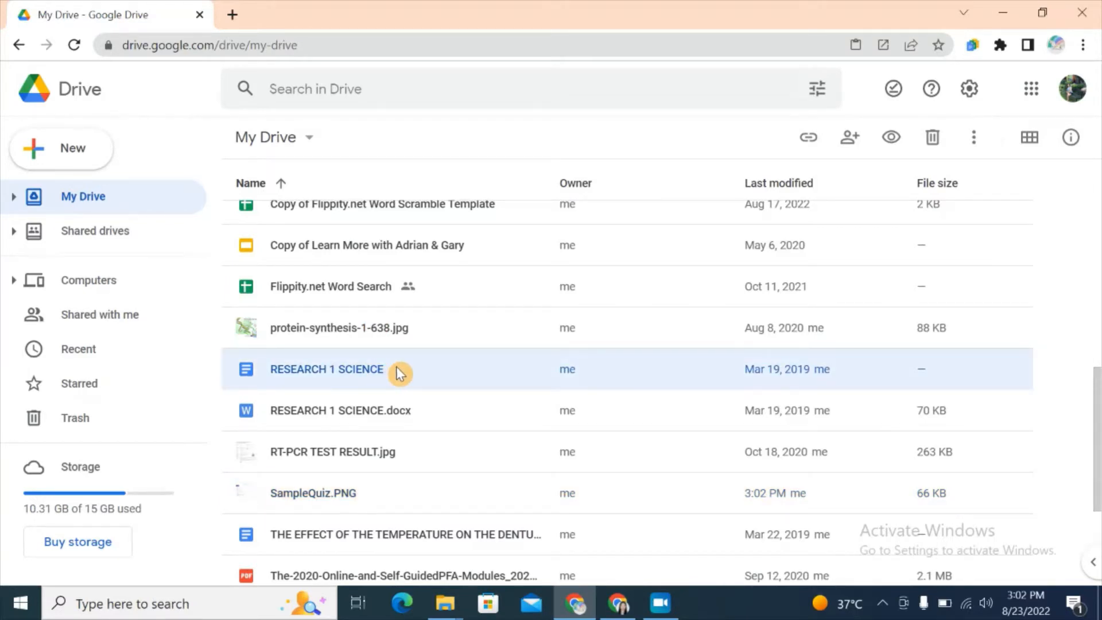
double_click(400, 374)
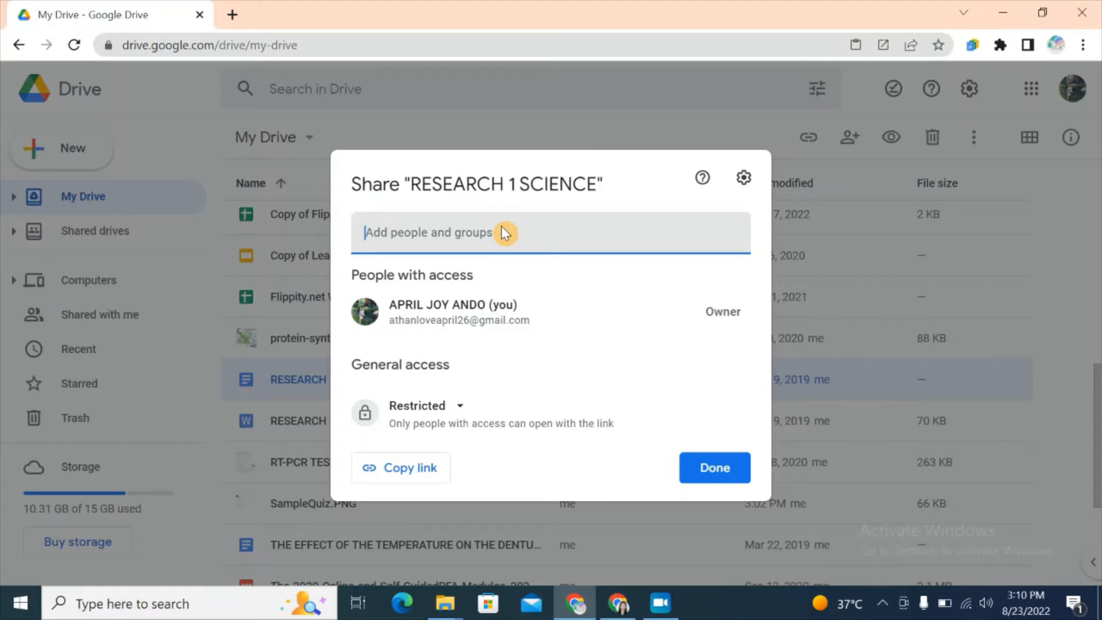
click(461, 412)
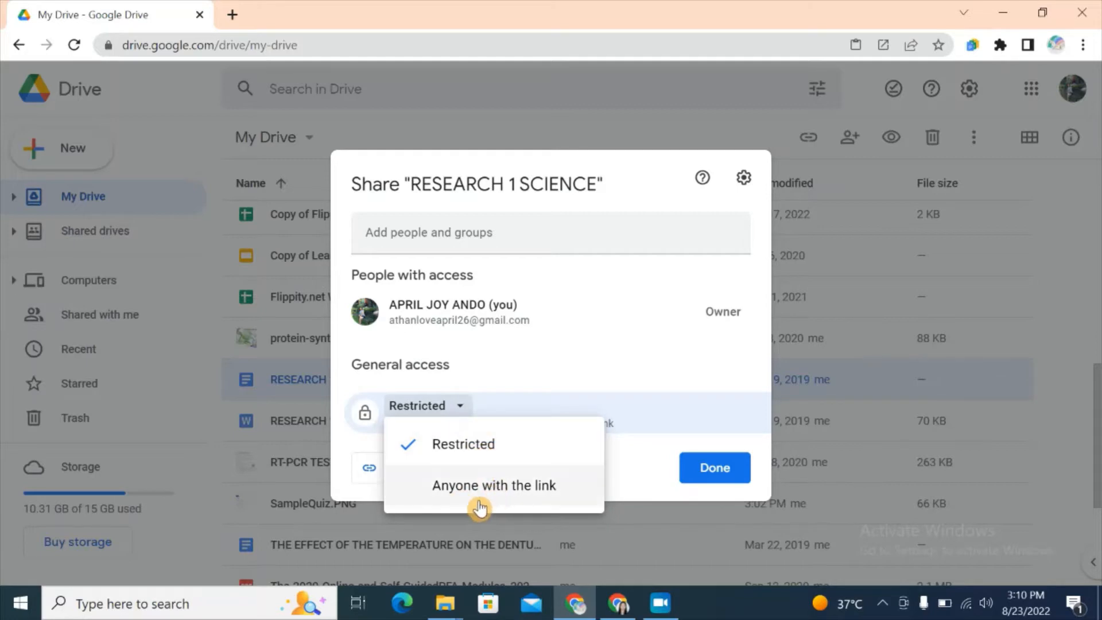
click(556, 395)
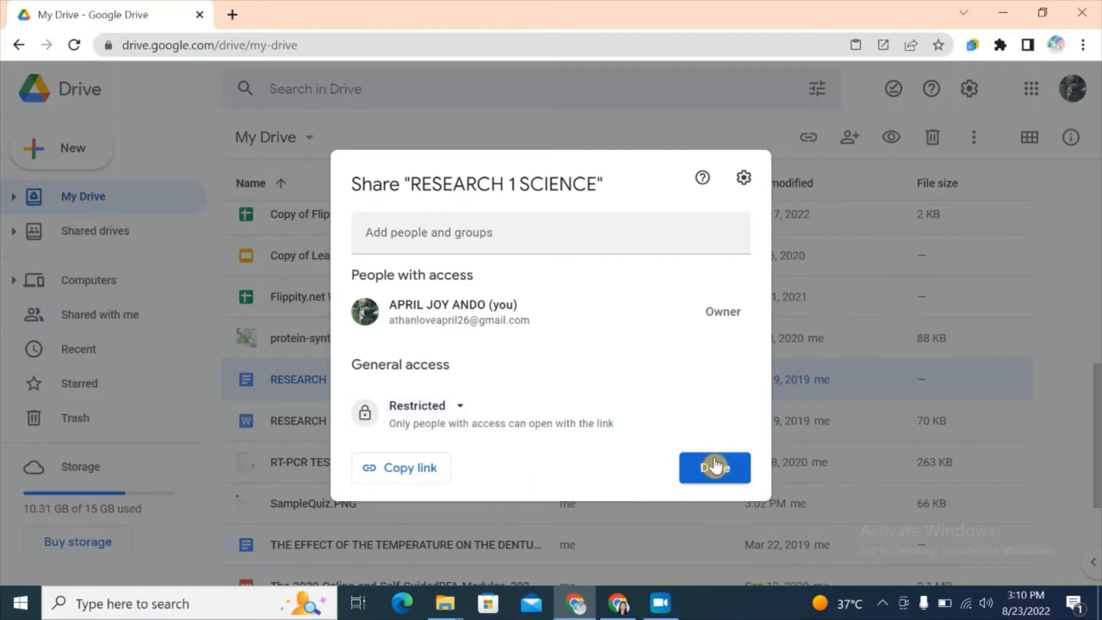
click(715, 468)
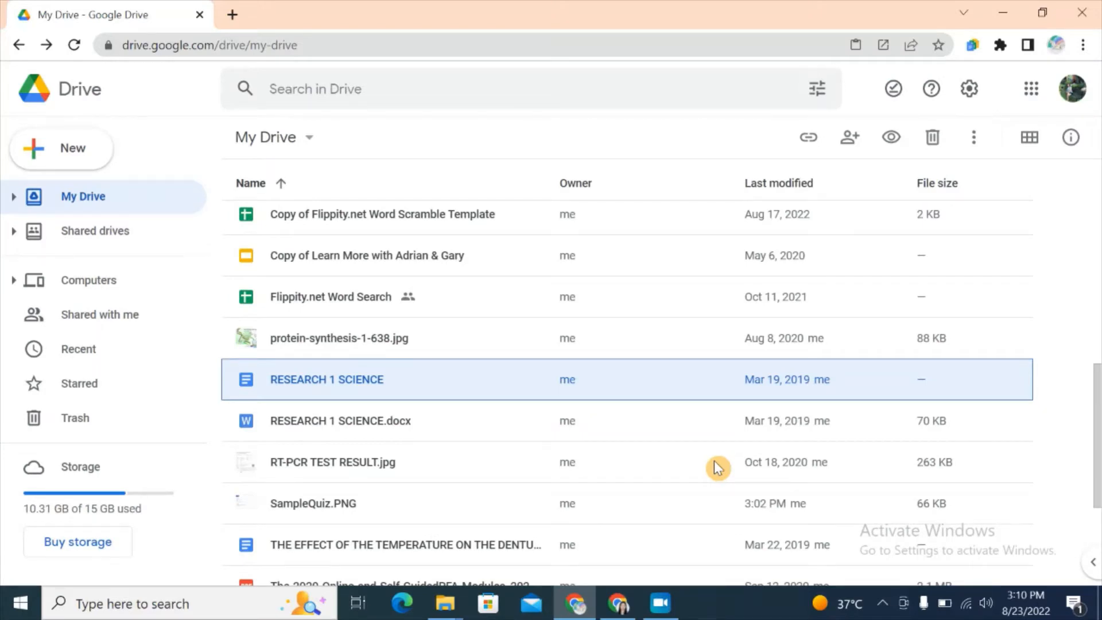
click(72, 160)
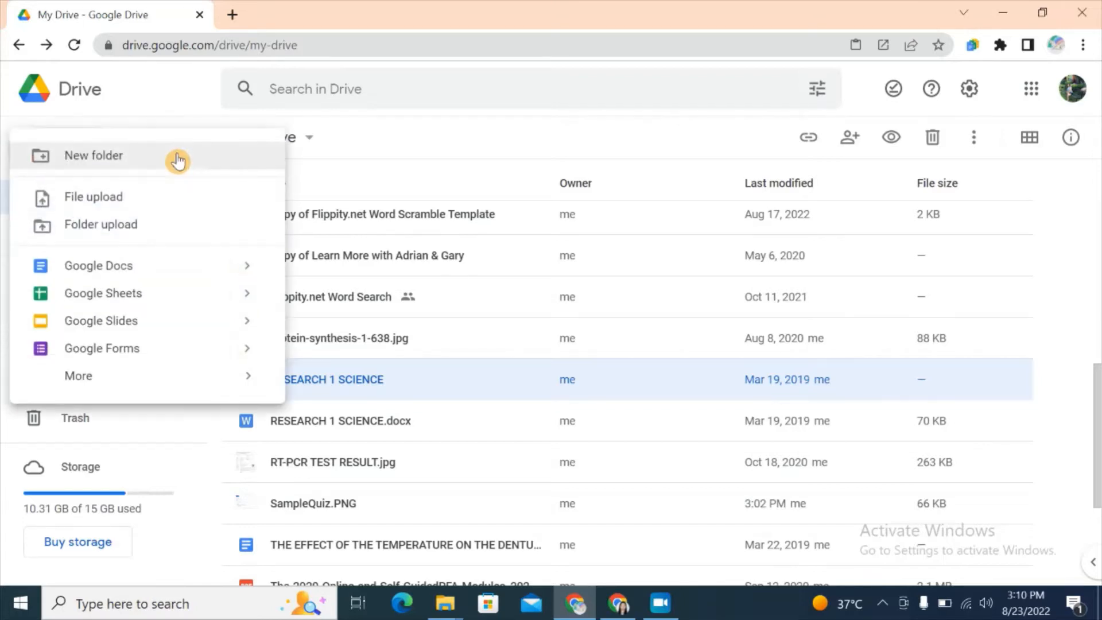
click(435, 151)
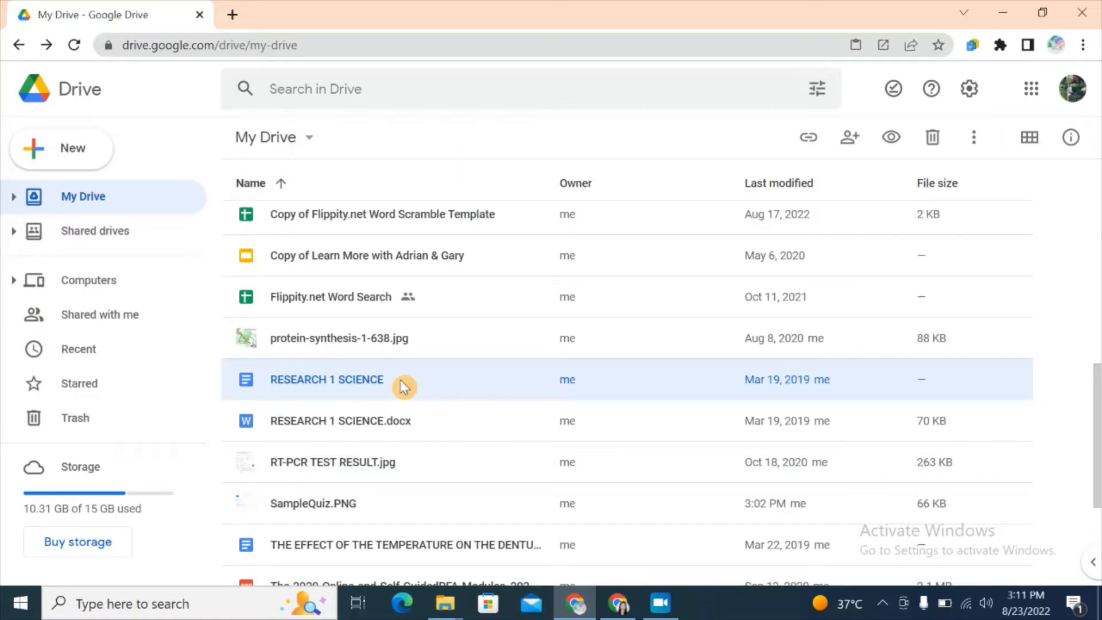
- Move the RESEARCH 1 SCIENCE document to the Others folder in My Drive
scroll(404, 387, up, 3)
key(z)
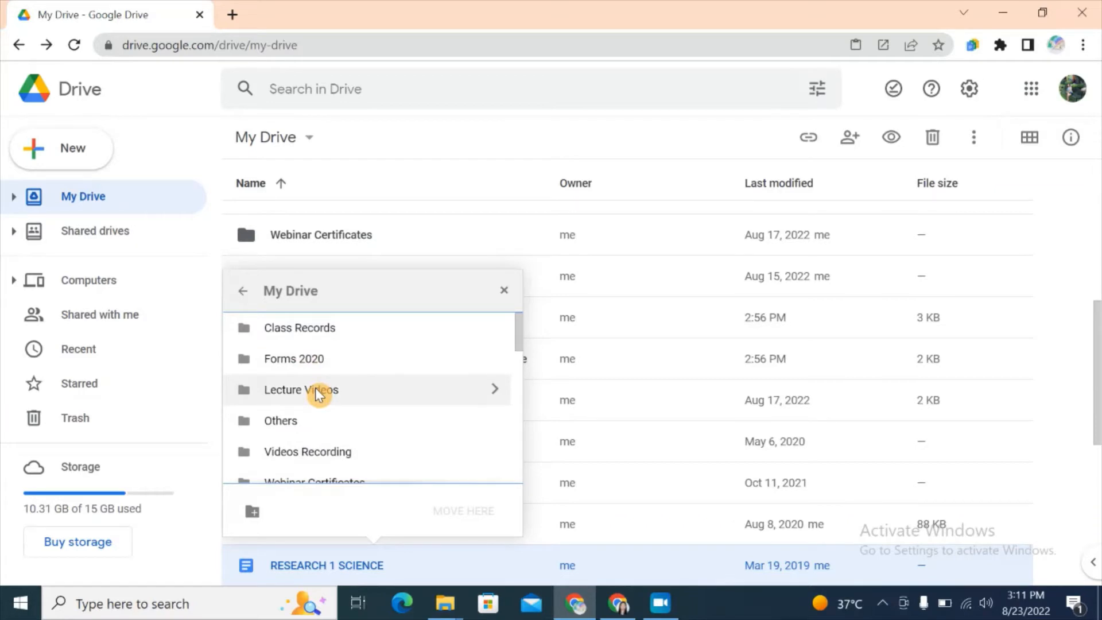
scroll(313, 426, down, 2)
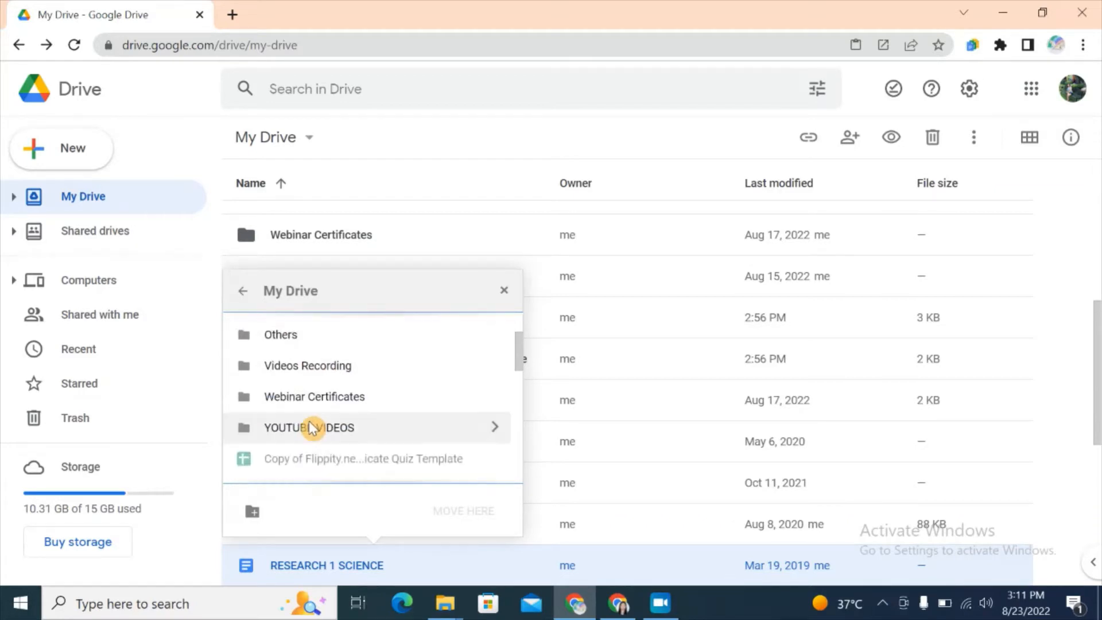
scroll(313, 427, up, 2)
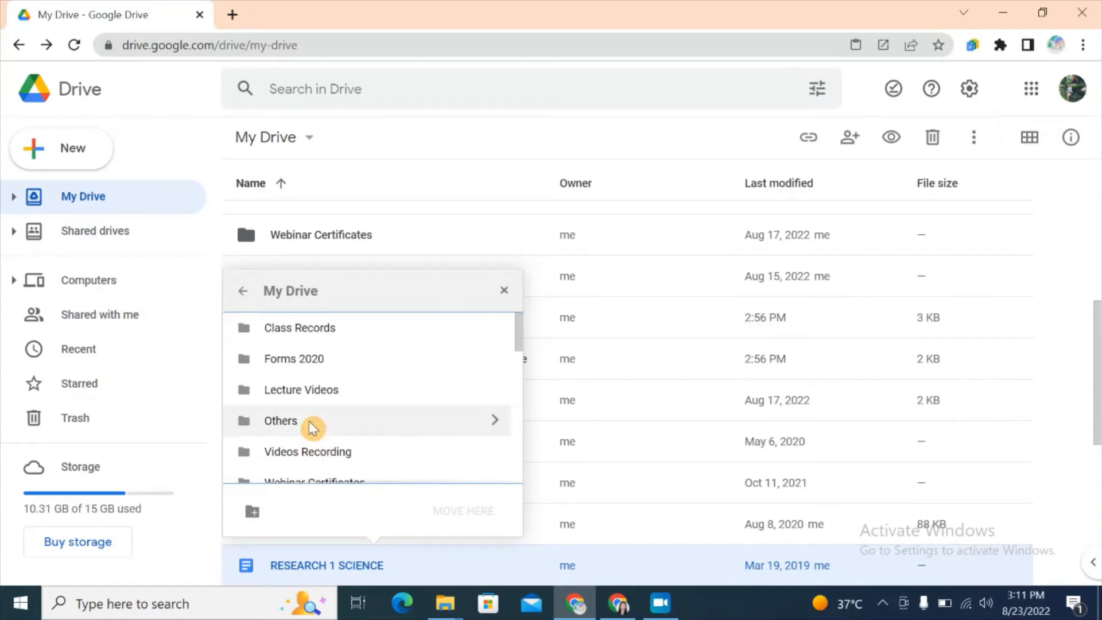
click(312, 426)
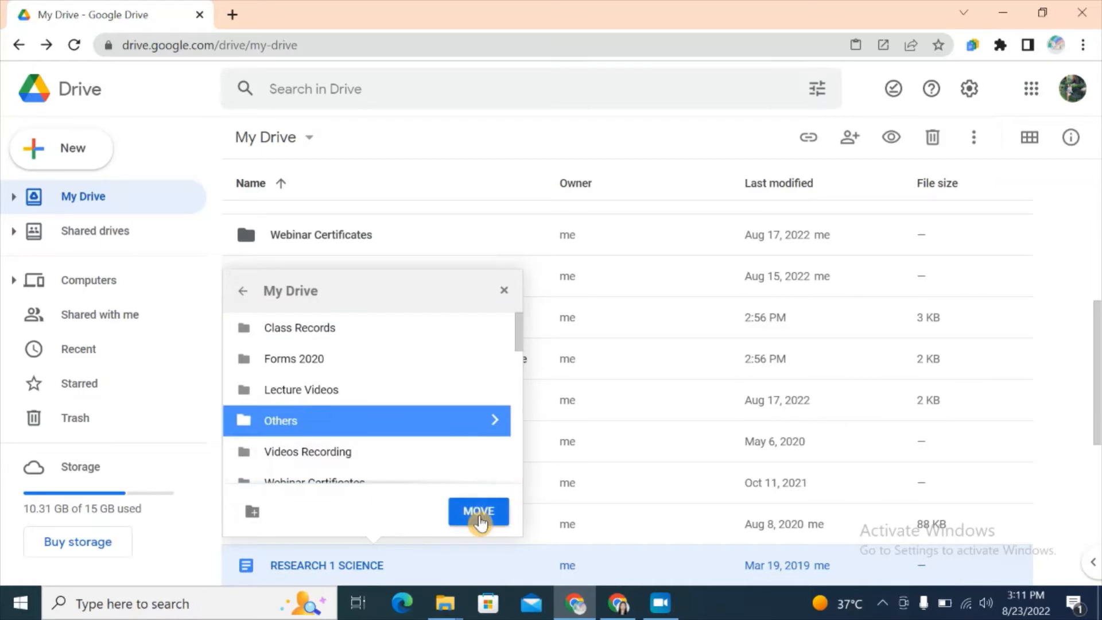
click(478, 513)
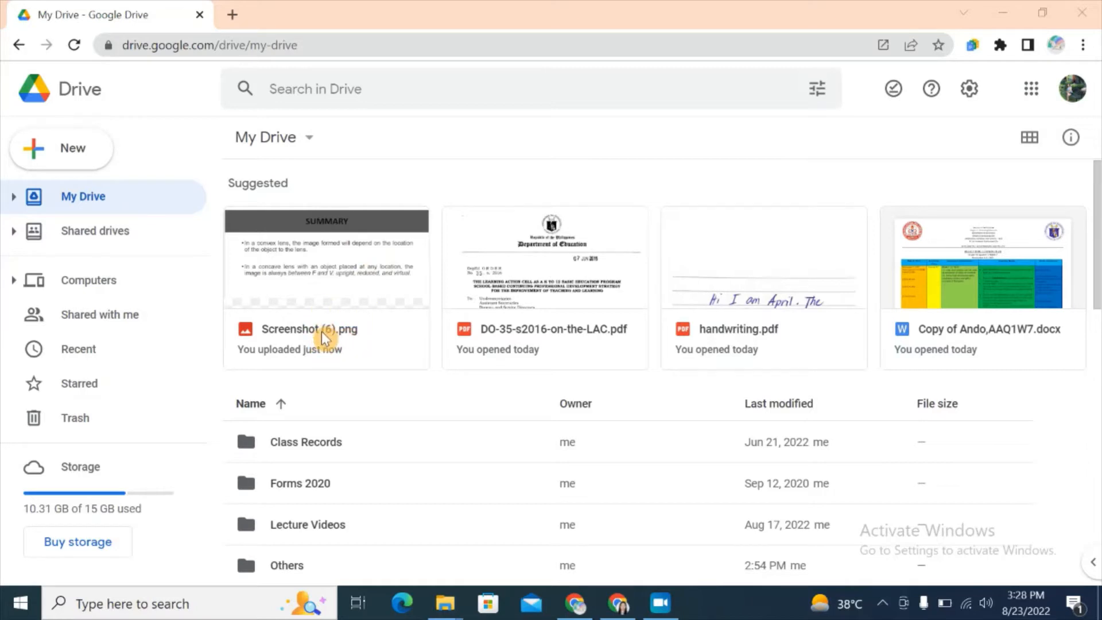
- Open the suggested image Screenshot (6).png with Google Docs
click(338, 285)
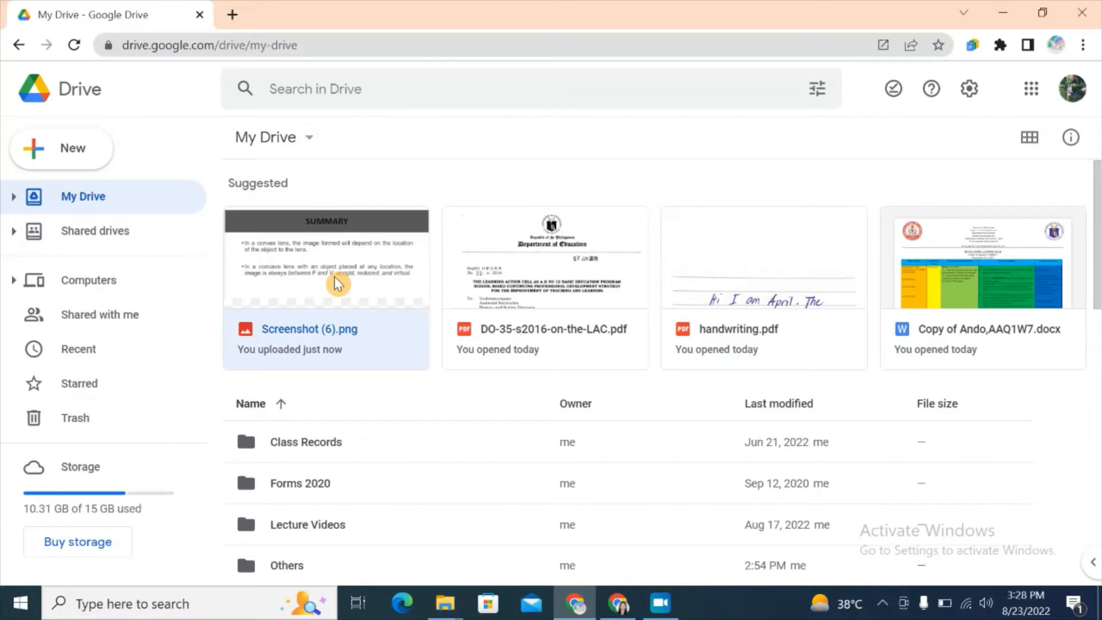
right_click(339, 282)
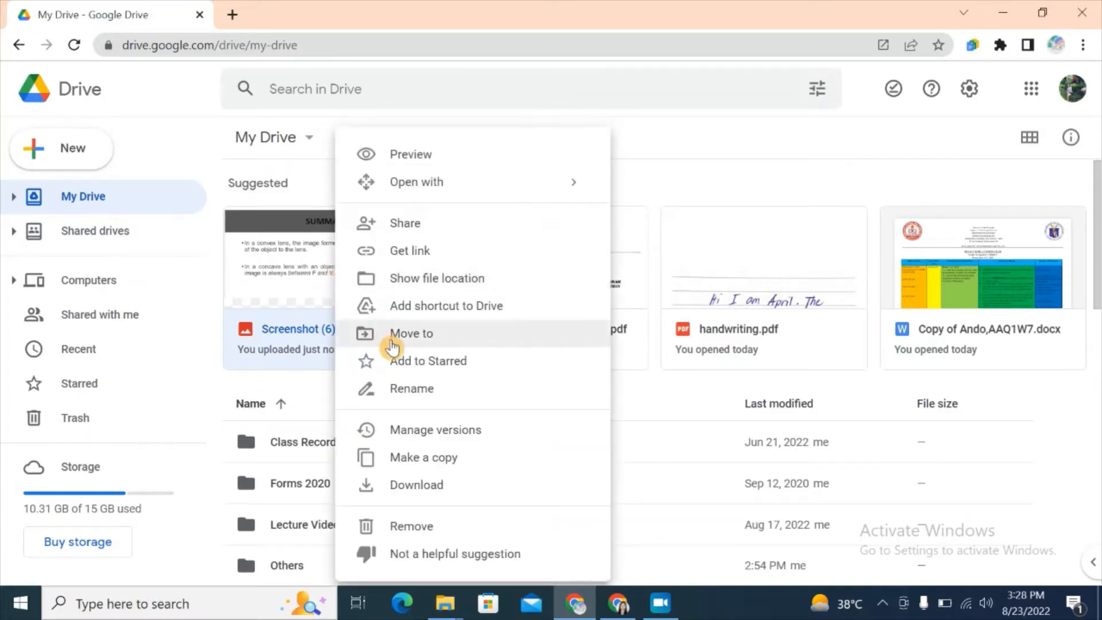
mouse_move(377, 188)
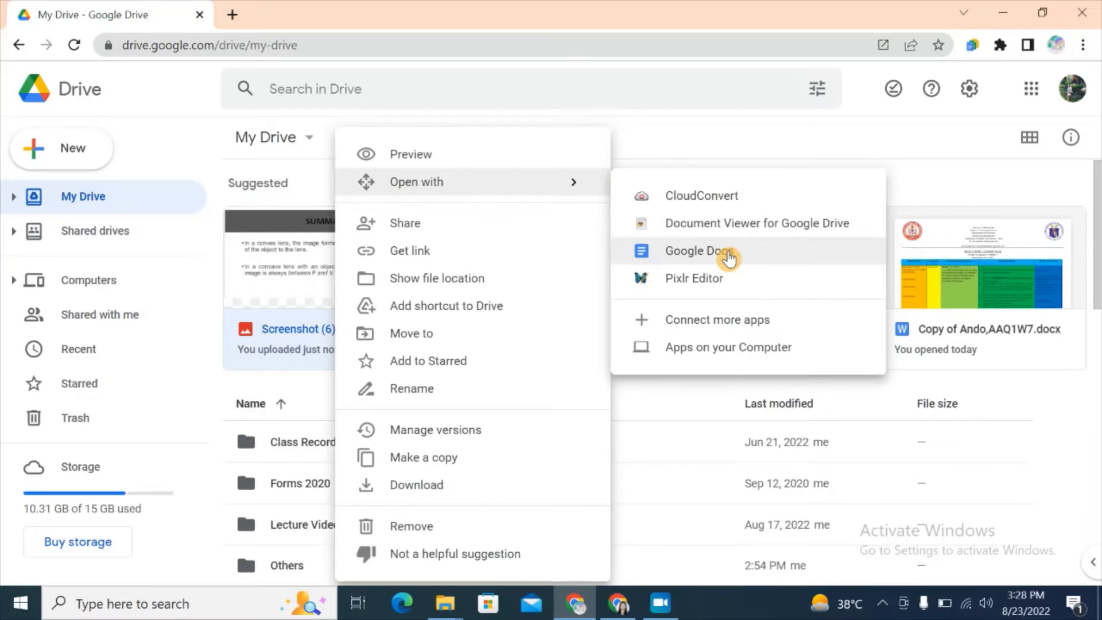
click(729, 258)
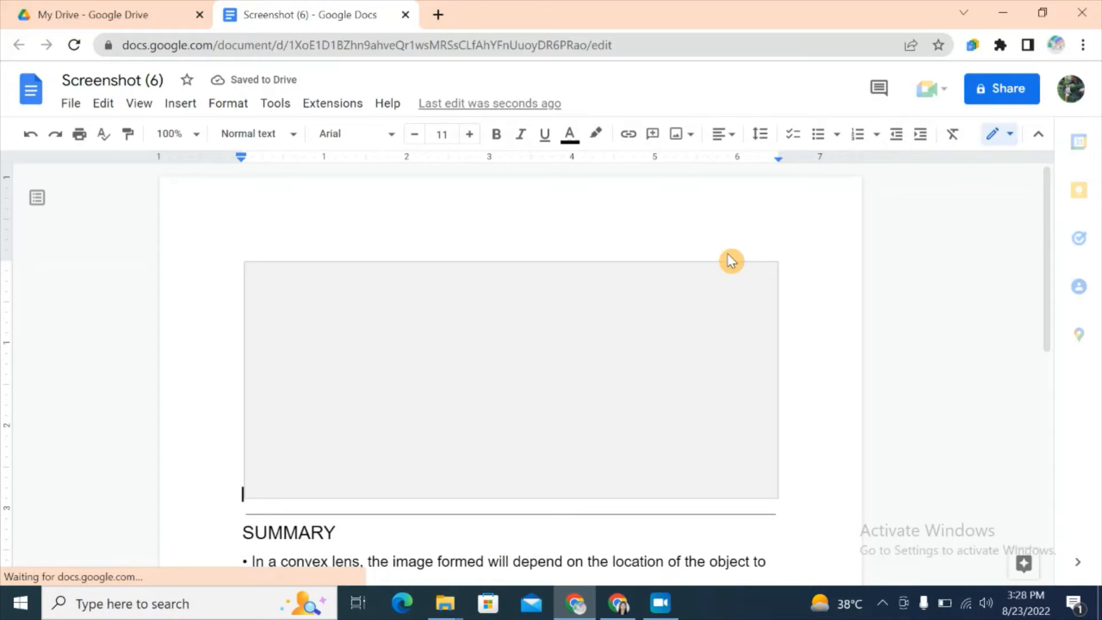
- Compare the lens summary in the inserted image with the editable text extracted below it
scroll(699, 401, down, 2)
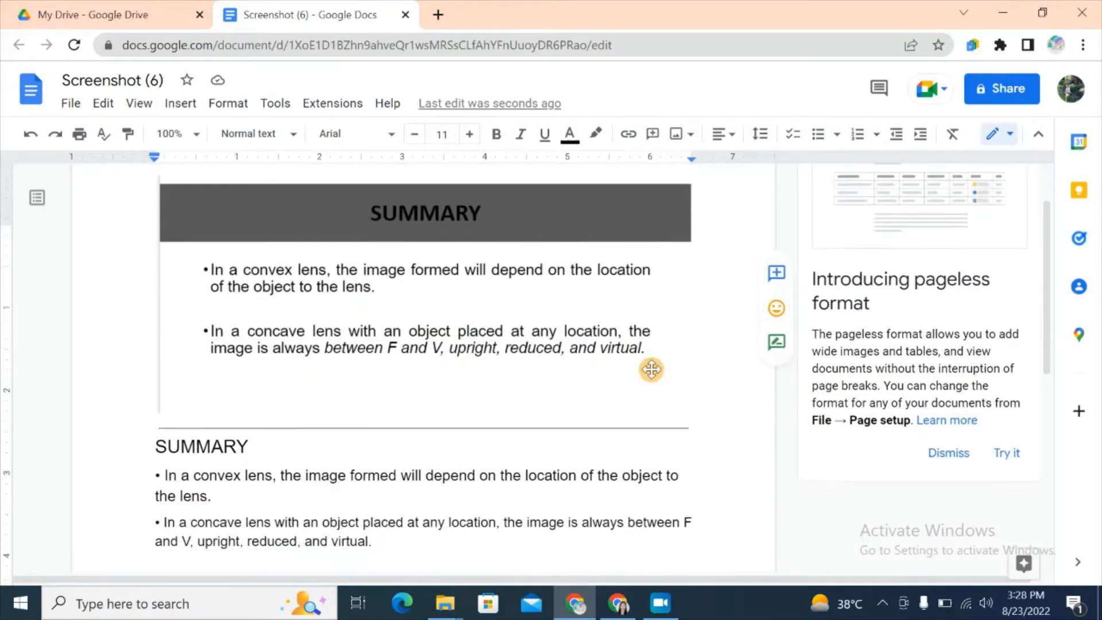
click(574, 304)
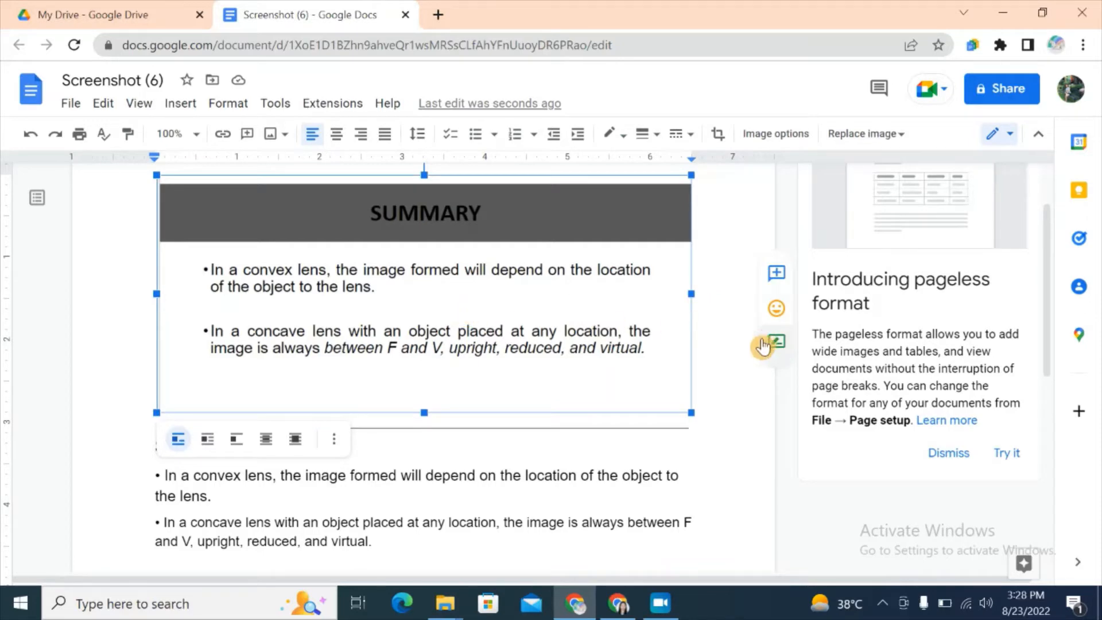
scroll(718, 350, down, 2)
scroll(718, 350, down, 2)
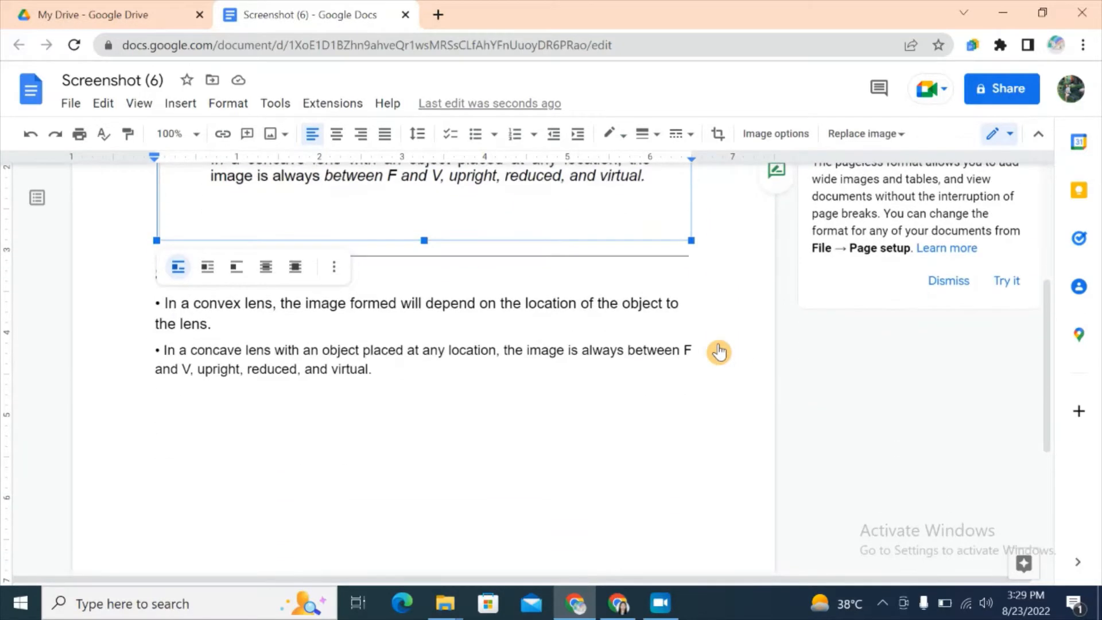
scroll(706, 353, up, 2)
click(453, 406)
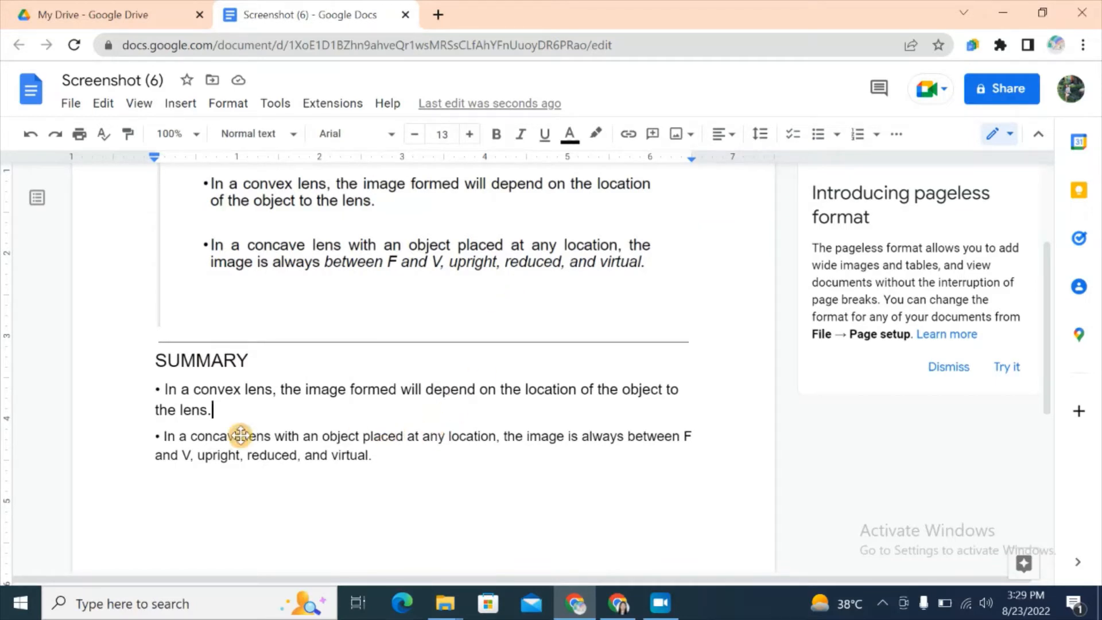
click(156, 365)
scroll(432, 449, up, 3)
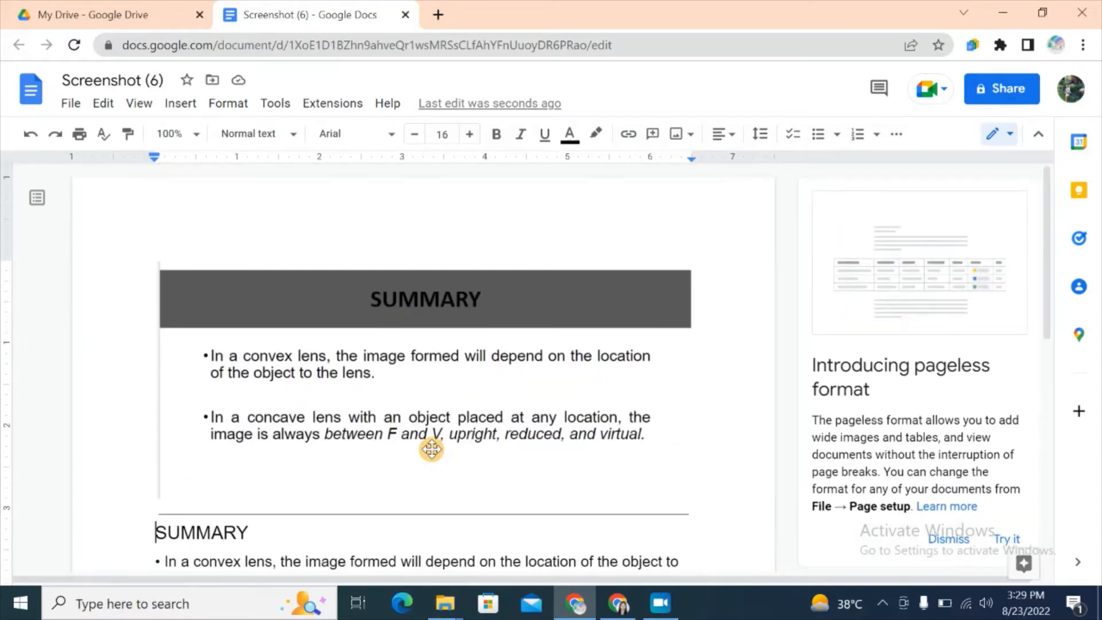
scroll(419, 409, down, 2)
scroll(479, 381, down, 1)
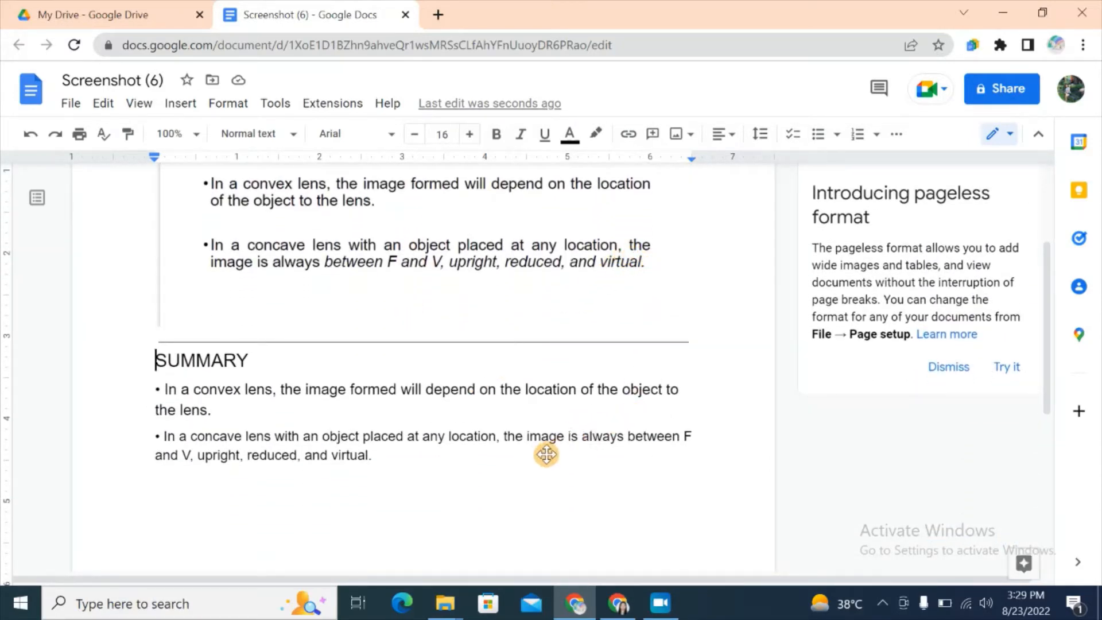
- Delete the summary image and the horizontal line above the extracted SUMMARY text
click(560, 278)
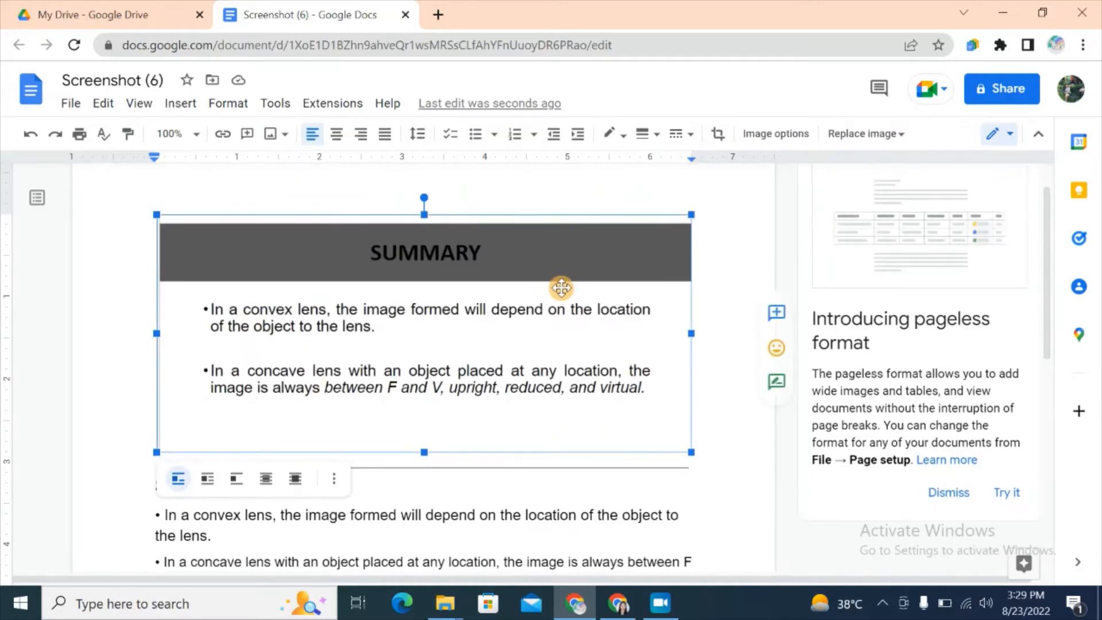
key(Delete)
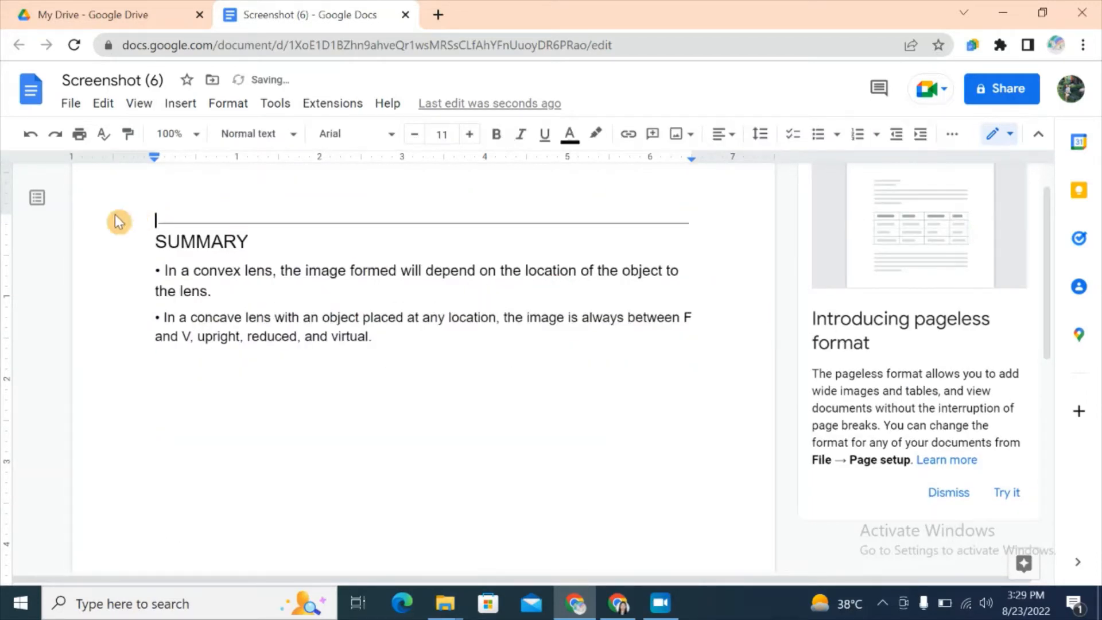
drag(277, 216, 649, 215)
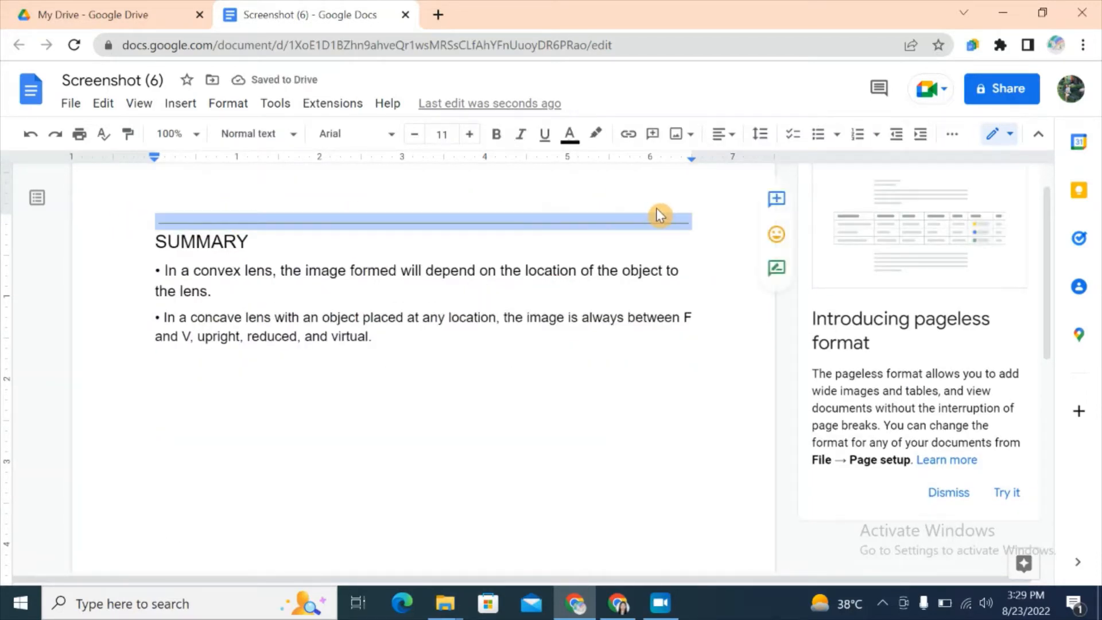
key(Delete)
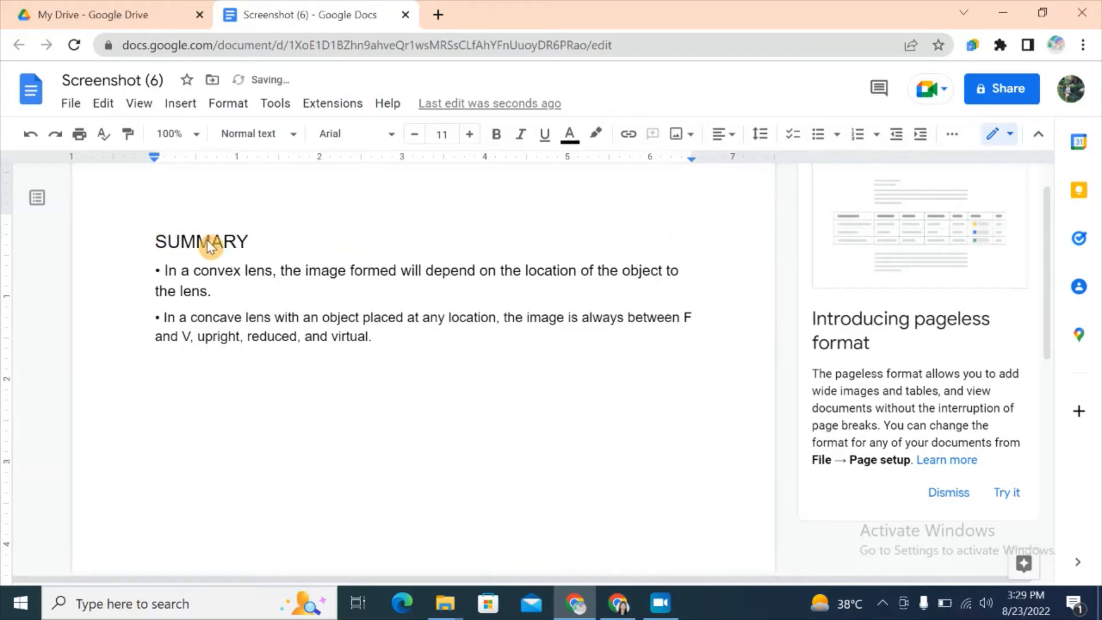
- Format all the extracted summary text with a larger font size, the Georgia font and red text color
drag(209, 243, 468, 339)
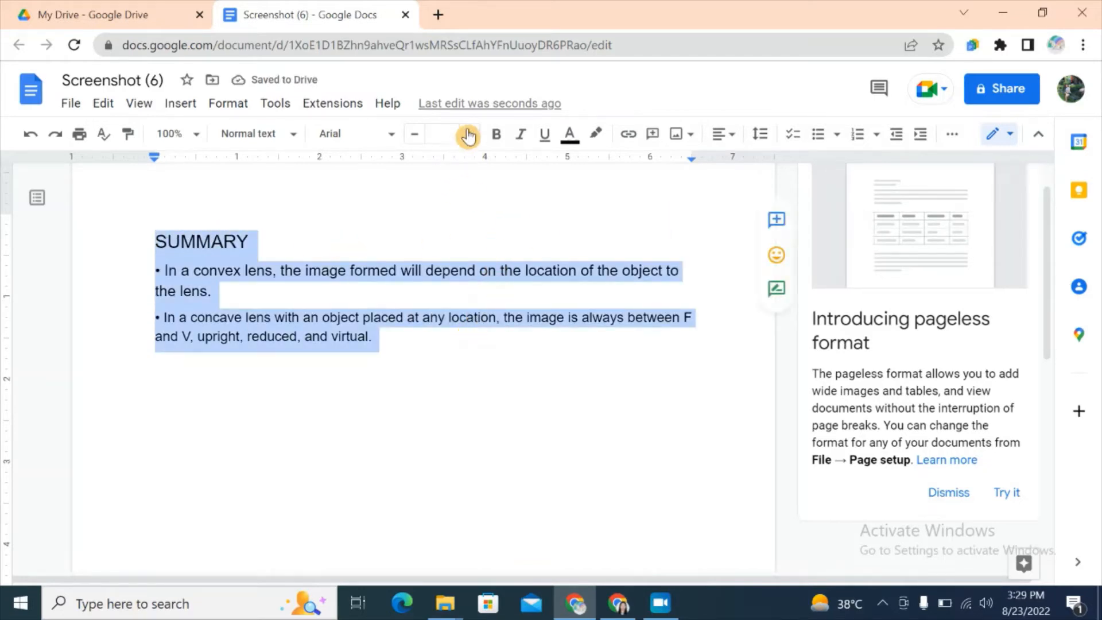
click(469, 136)
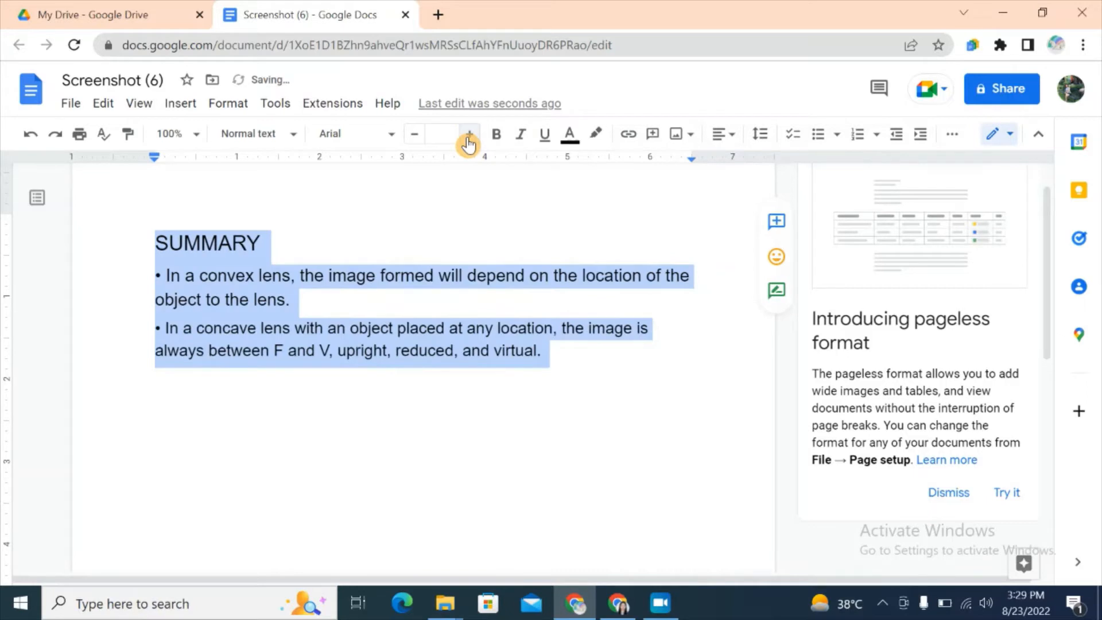
click(386, 144)
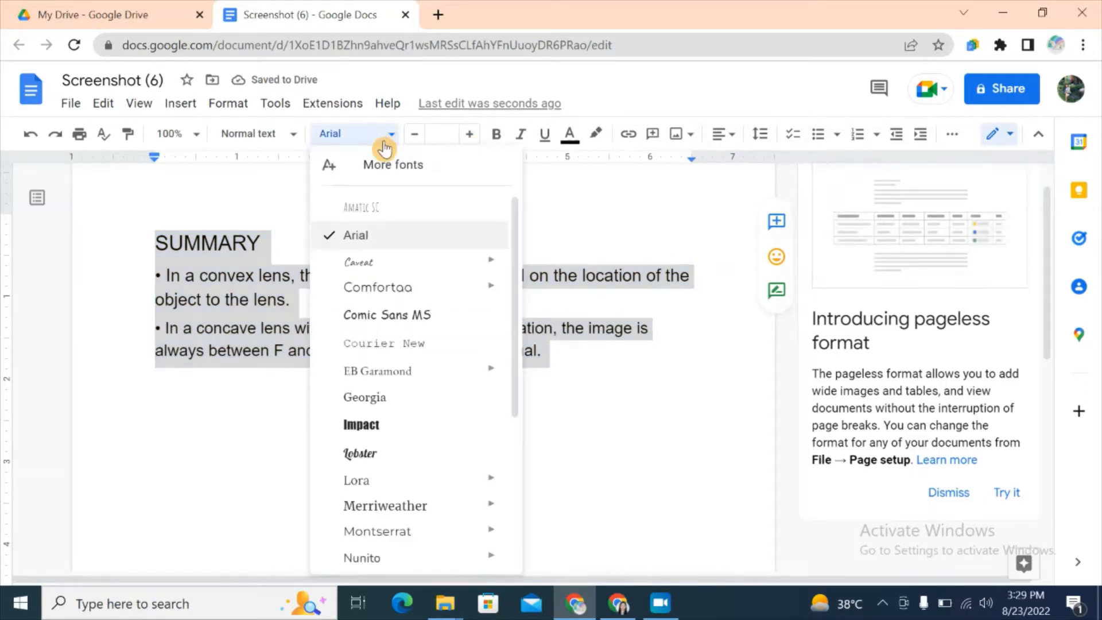
click(435, 397)
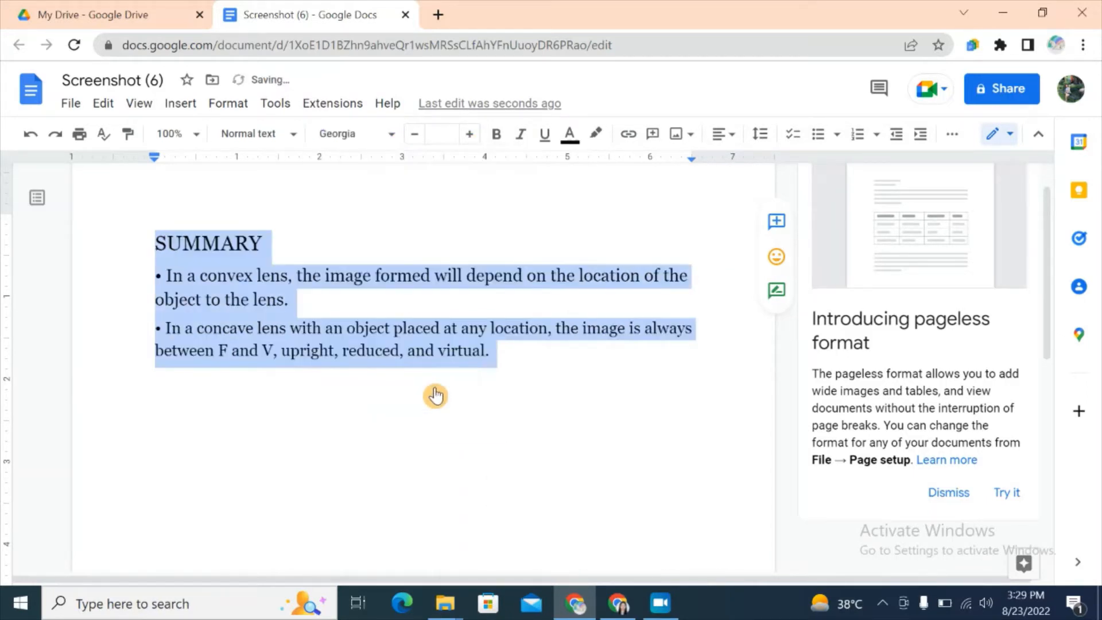
click(567, 136)
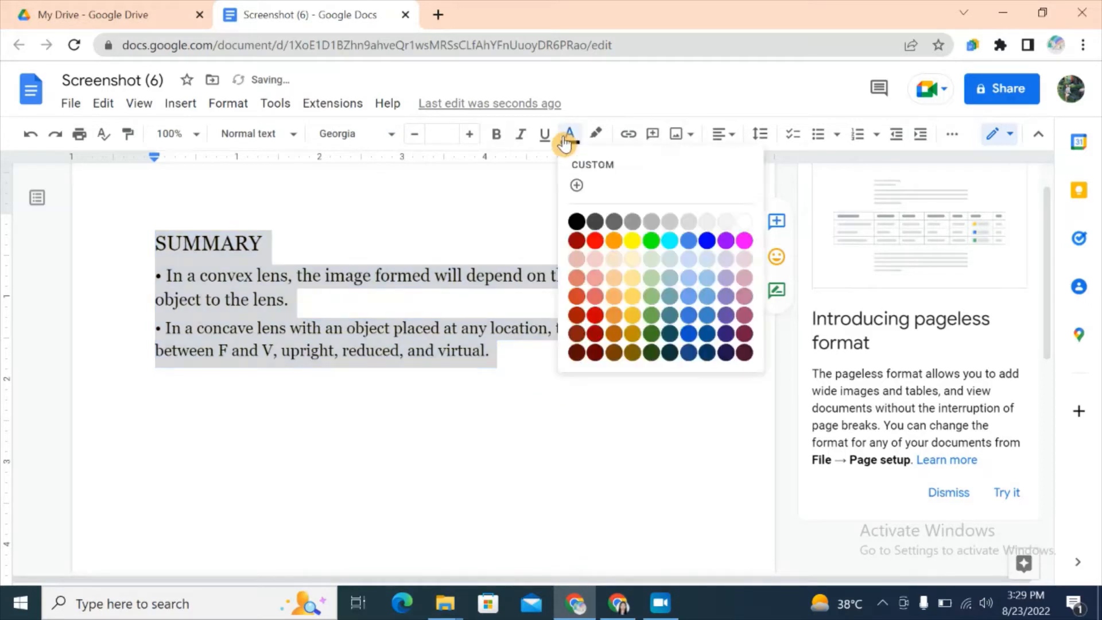
click(595, 240)
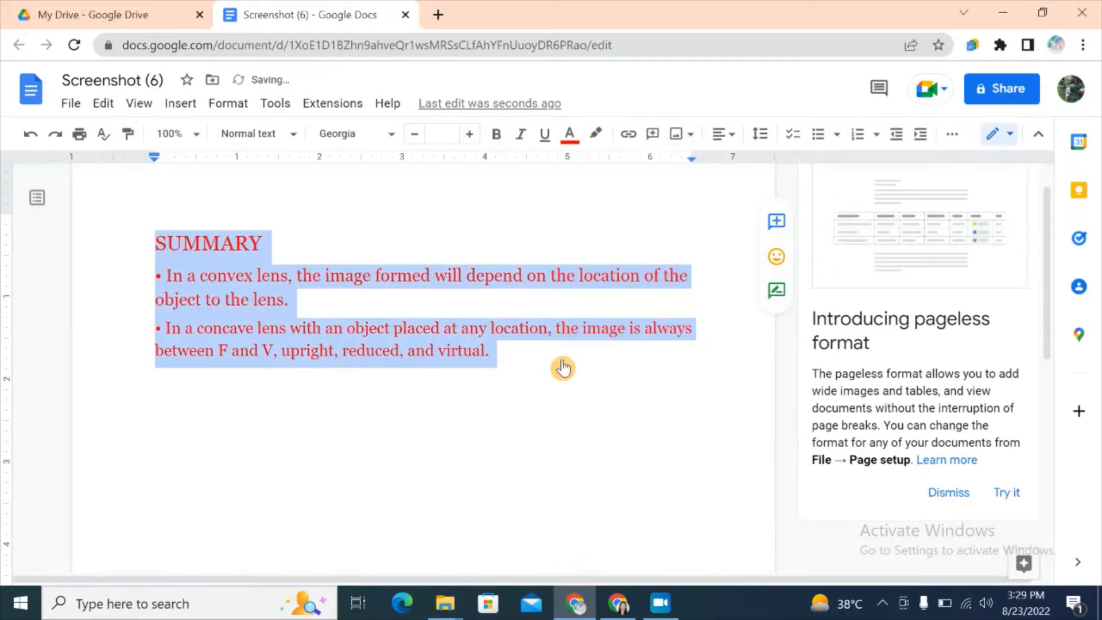
click(562, 368)
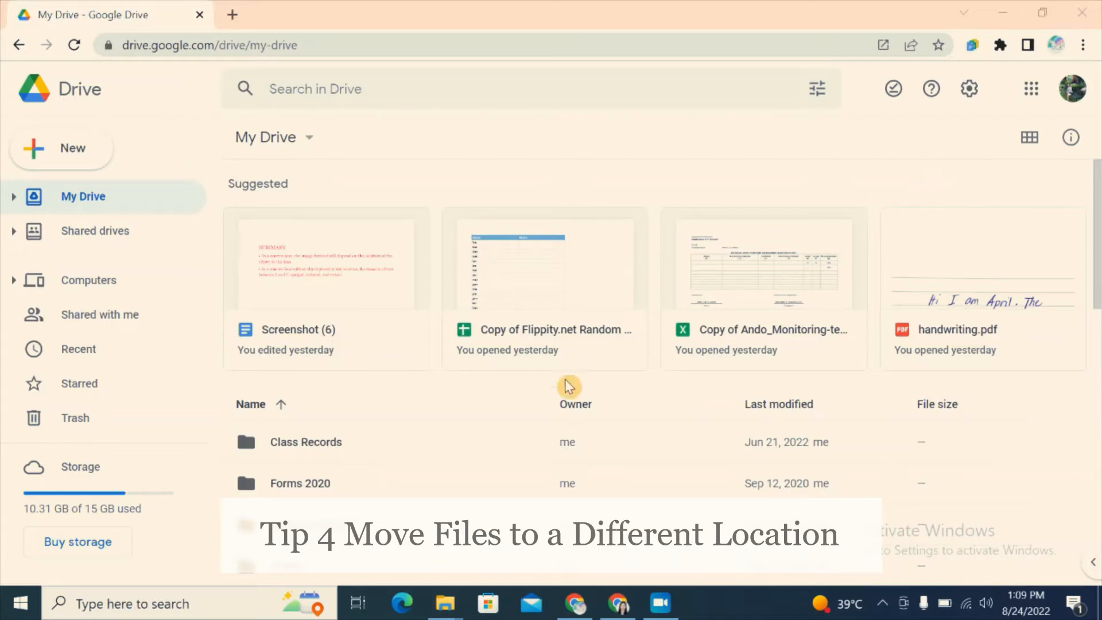
- Move the CHECKLIST-2021 spreadsheet from the Class Records folder to the Others folder in My Drive
double_click(292, 448)
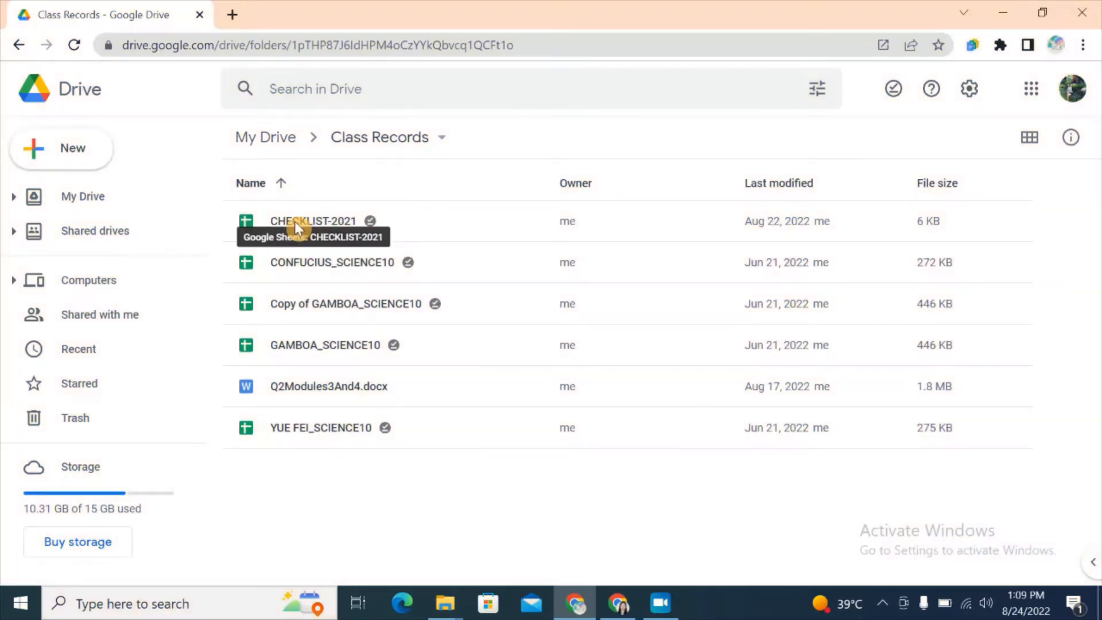
click(296, 221)
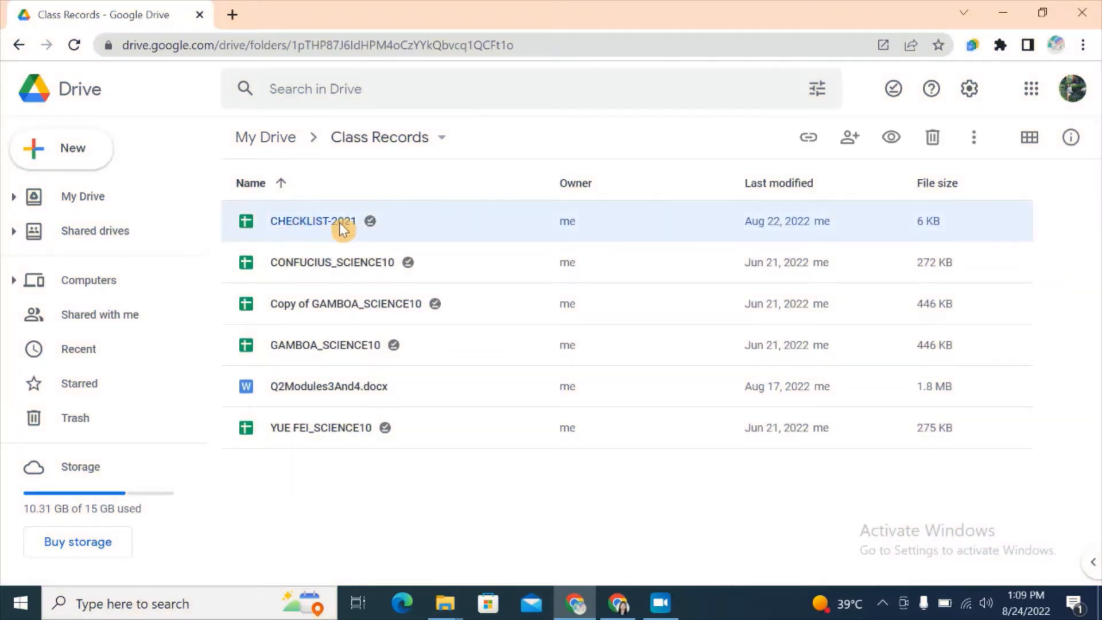
right_click(304, 226)
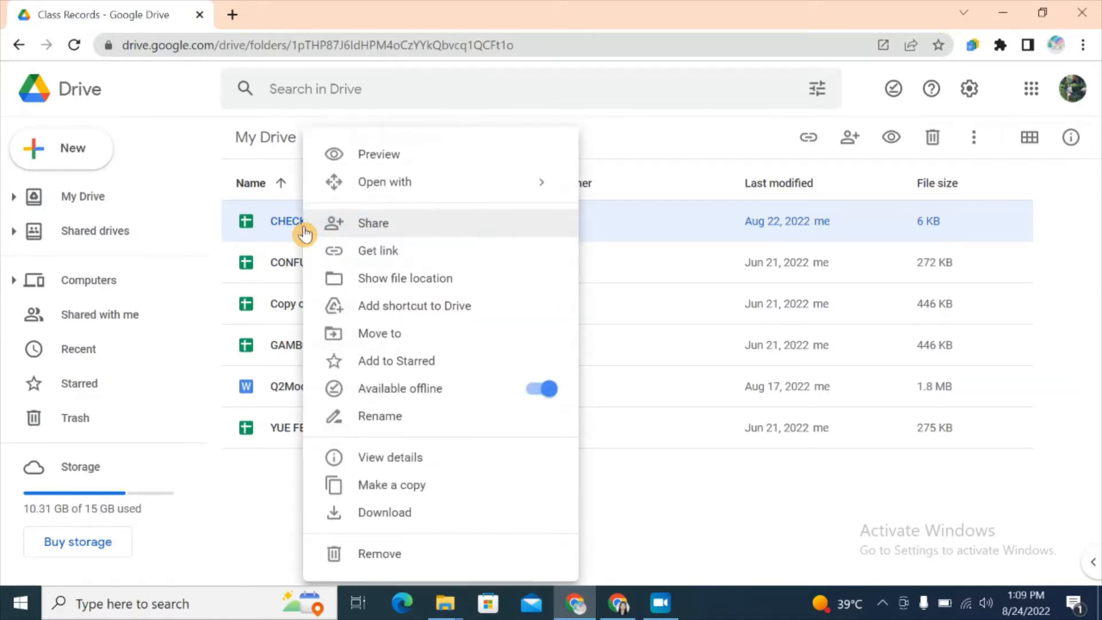
click(346, 344)
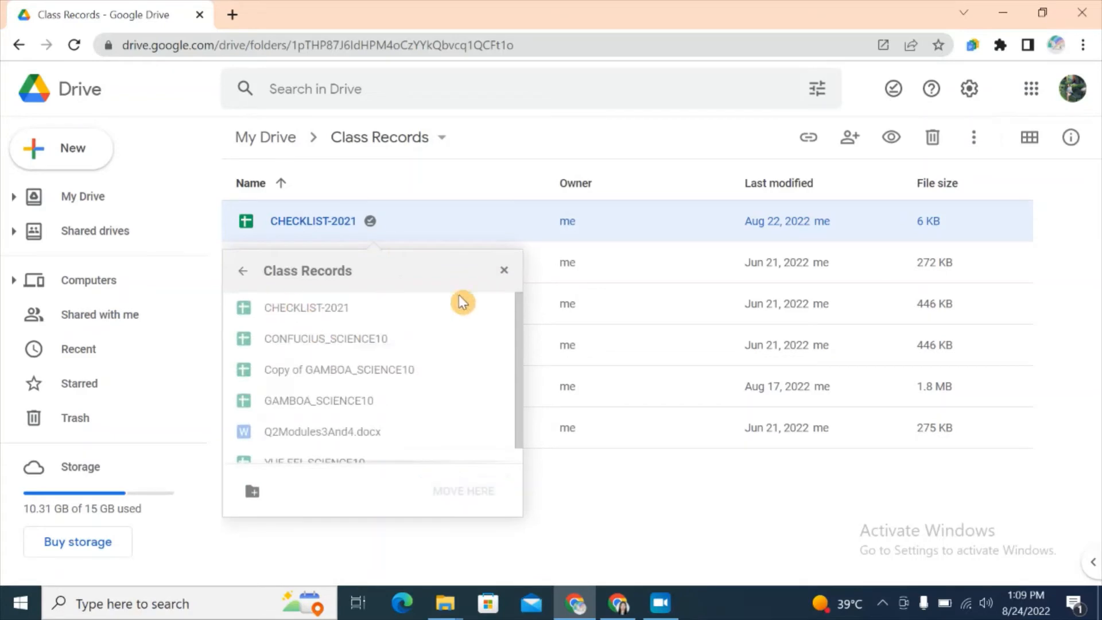
click(246, 279)
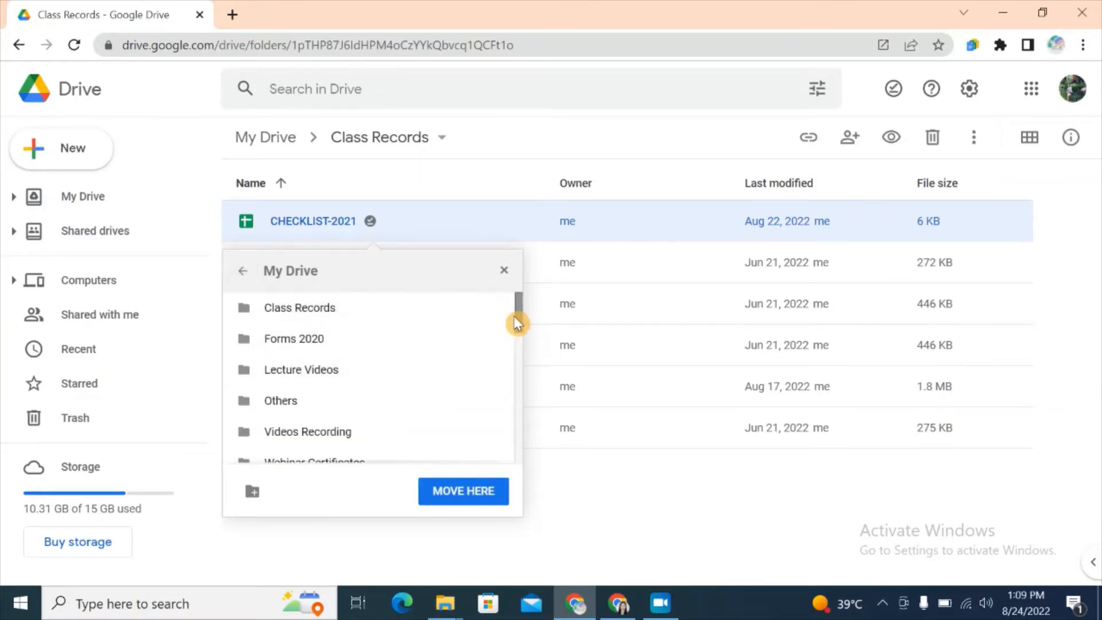
mouse_move(519, 322)
mouse_down()
mouse_move(519, 337)
mouse_move(520, 320)
mouse_up()
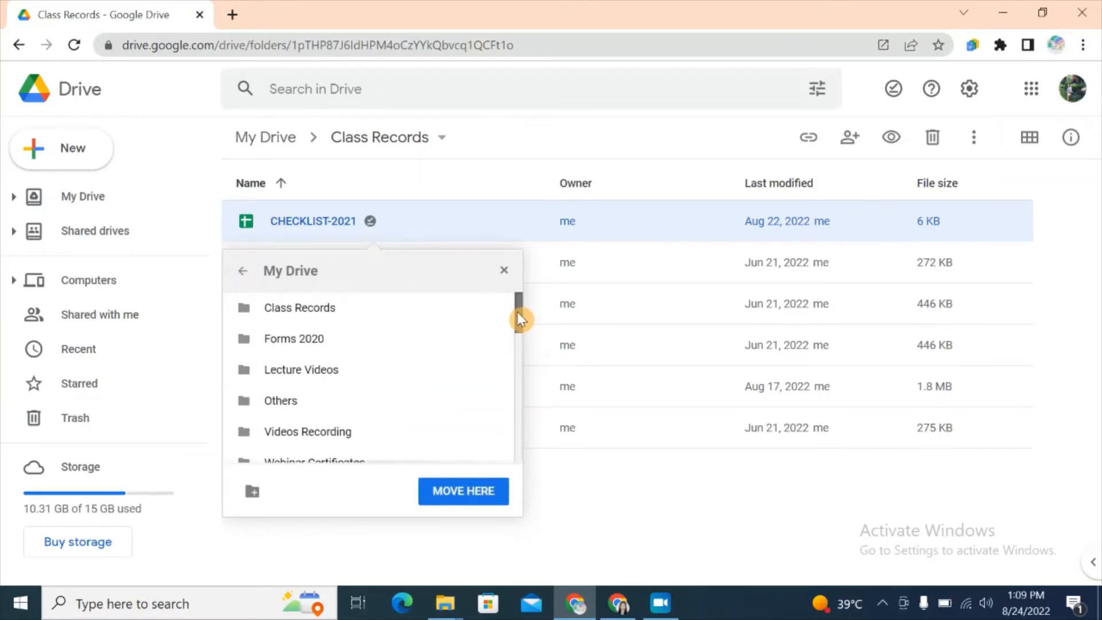
click(307, 411)
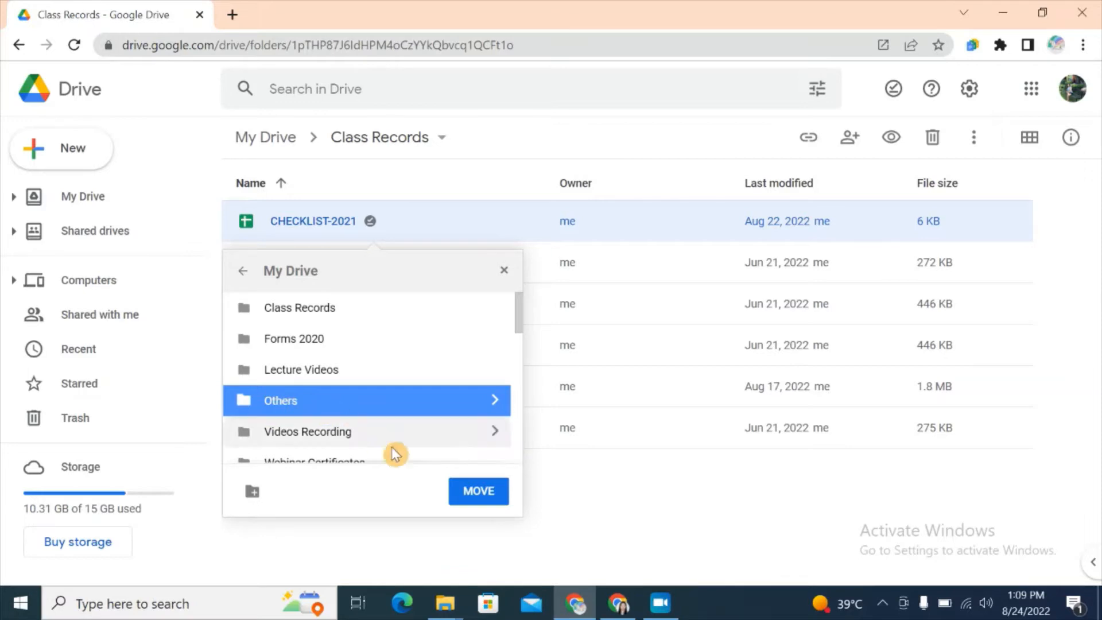
click(476, 498)
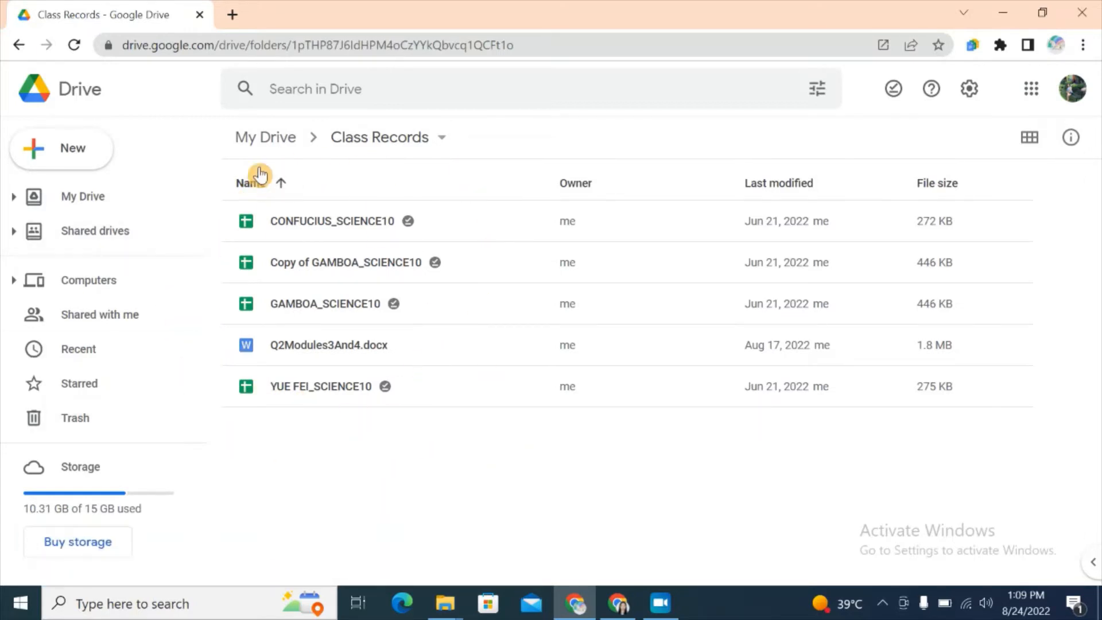
- Check the Others folder for the moved CHECKLIST-2021 spreadsheet, and return to the My Drive file list
click(245, 147)
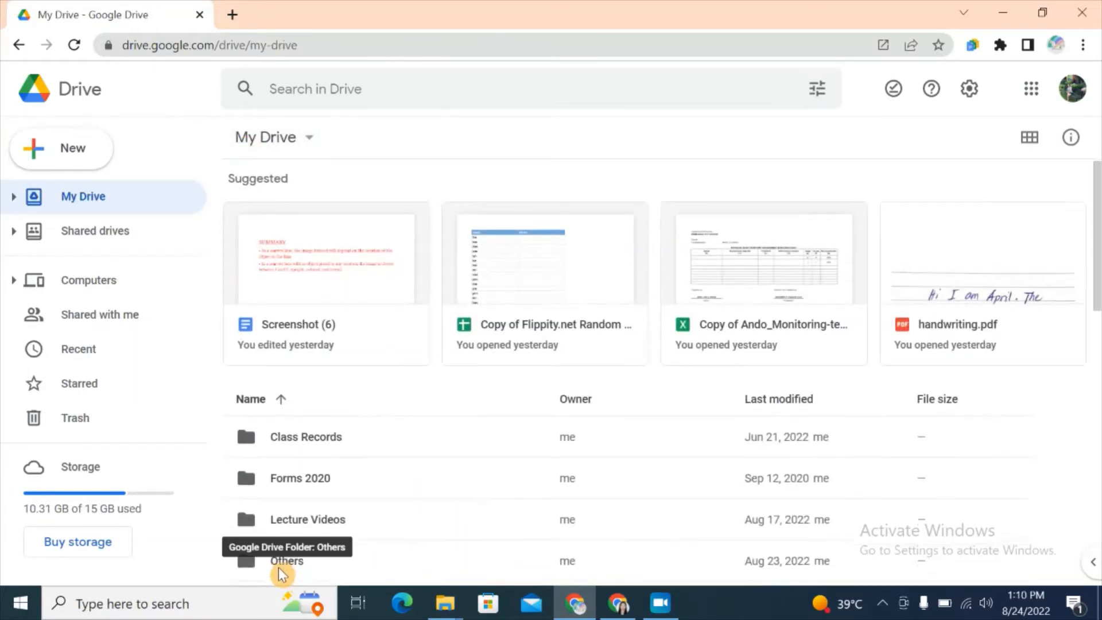
scroll(287, 569, down, 2)
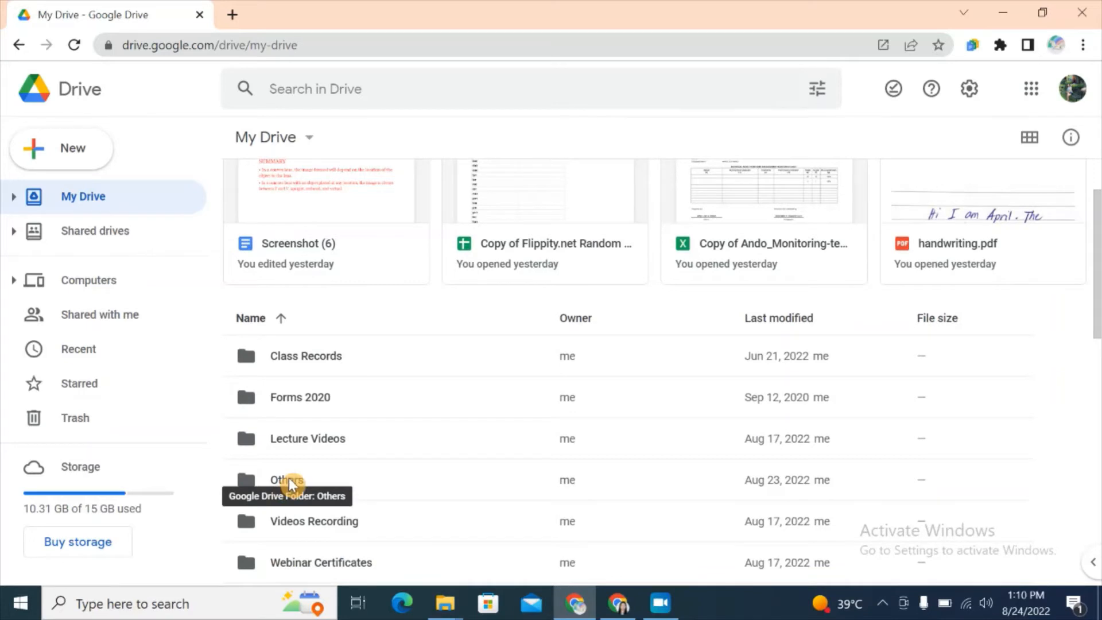
double_click(290, 483)
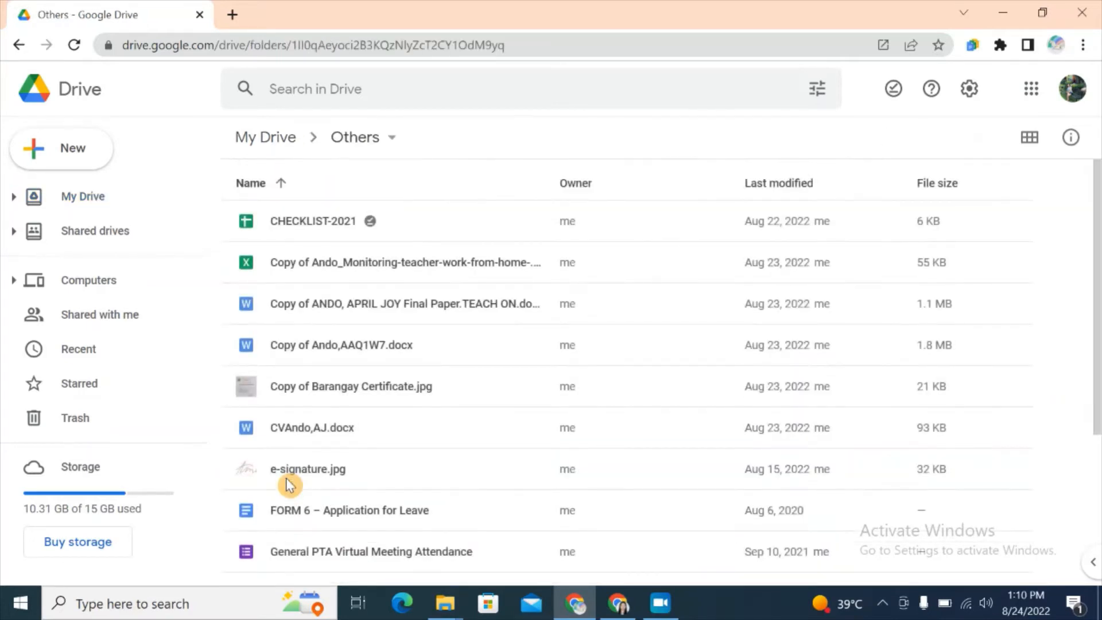
click(298, 234)
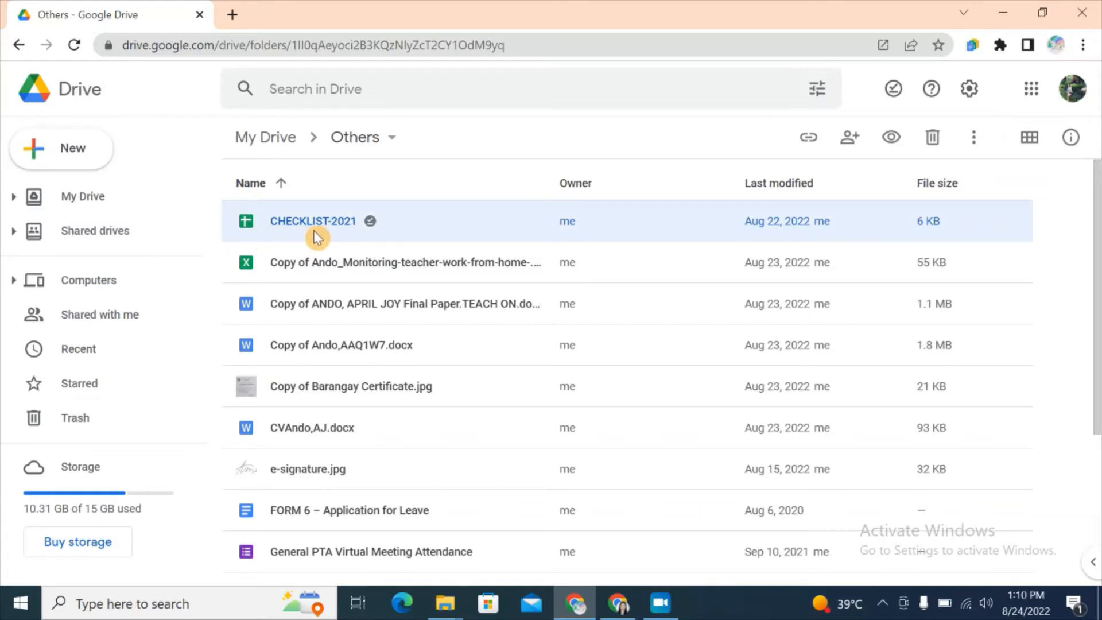
click(270, 138)
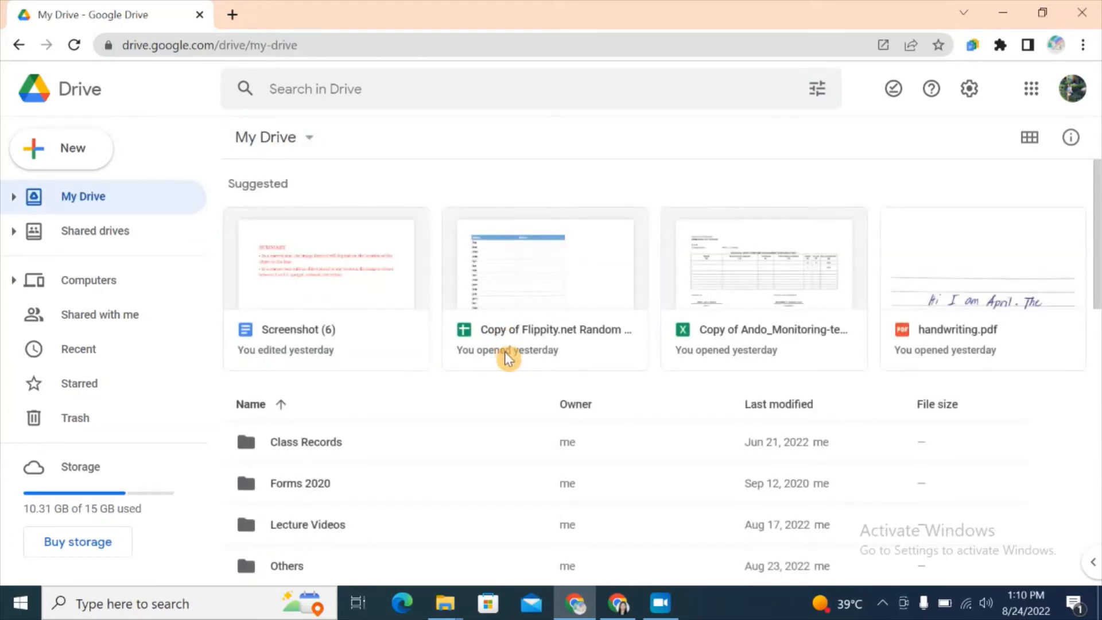
scroll(506, 352, down, 3)
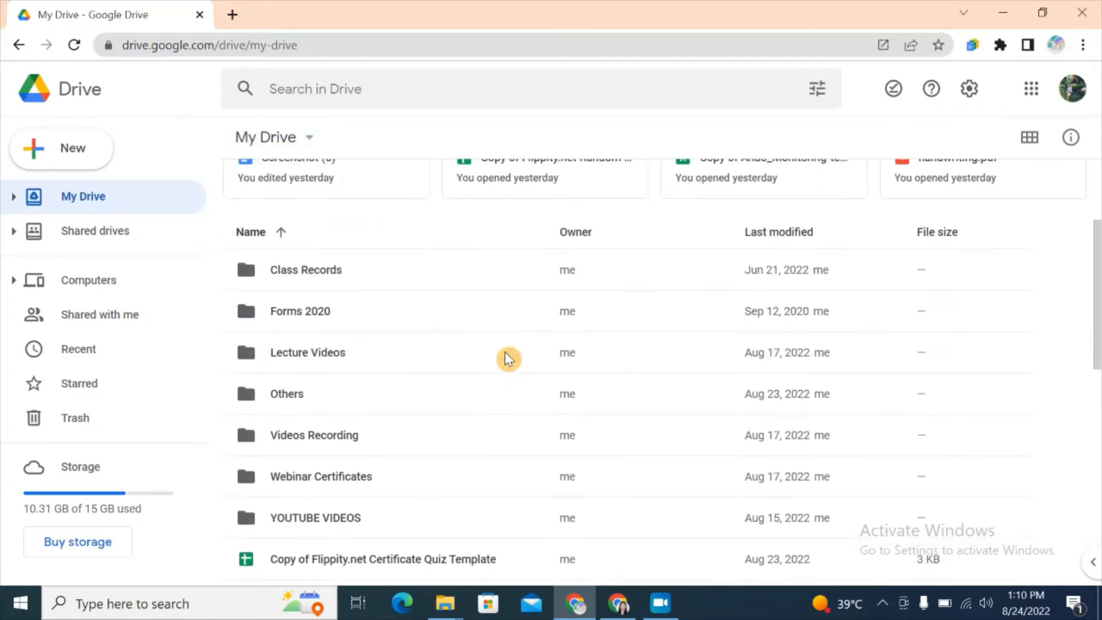
- Move the Flippity.net Certificate Quiz, Random Name Picker and Word Scramble template copies together from My Drive into the Others folder
scroll(508, 359, down, 3)
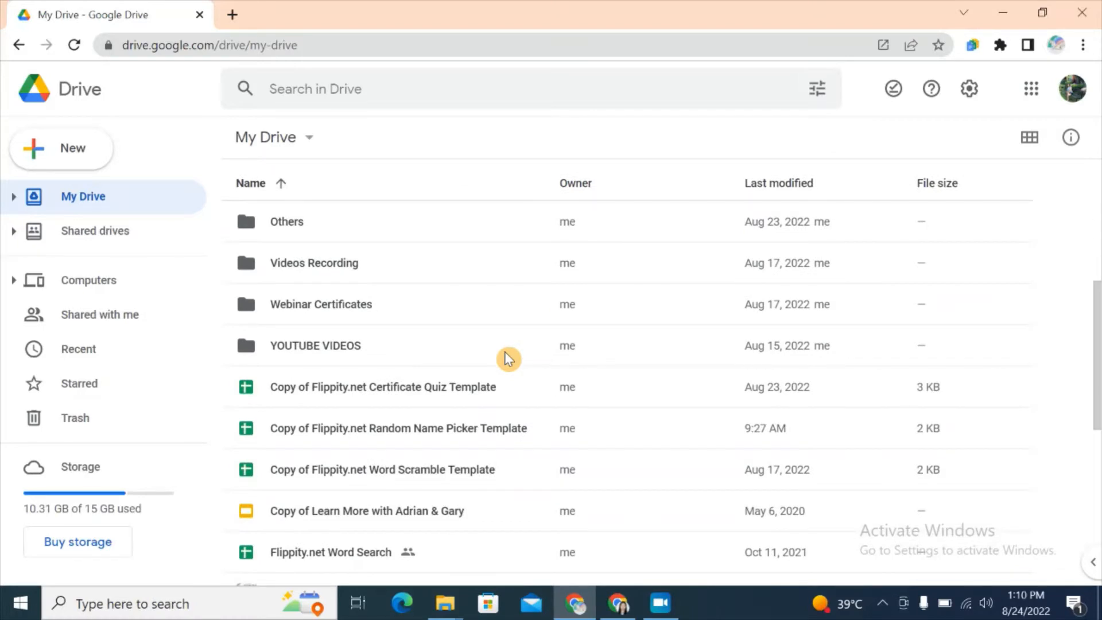
scroll(508, 358, up, 2)
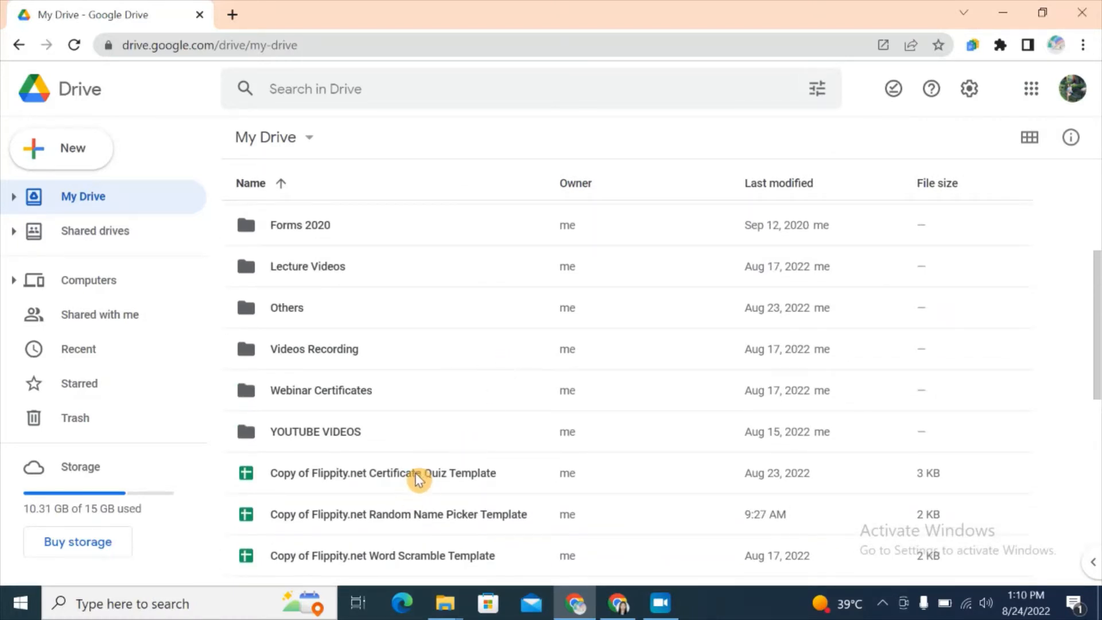
click(384, 482)
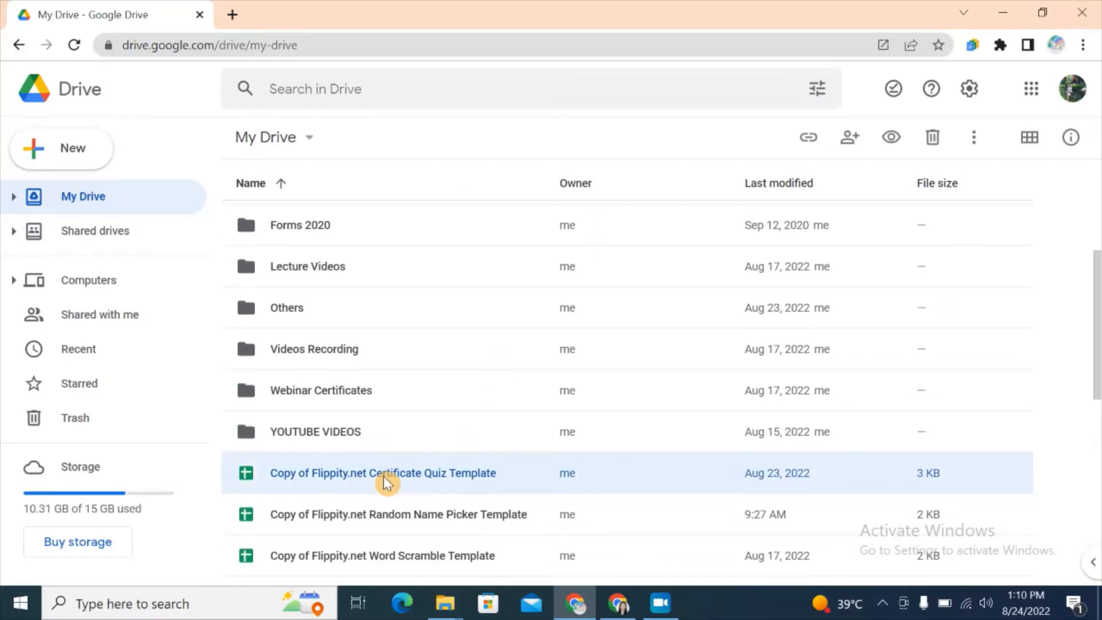
key(shift+Down)
key(shift+Down)
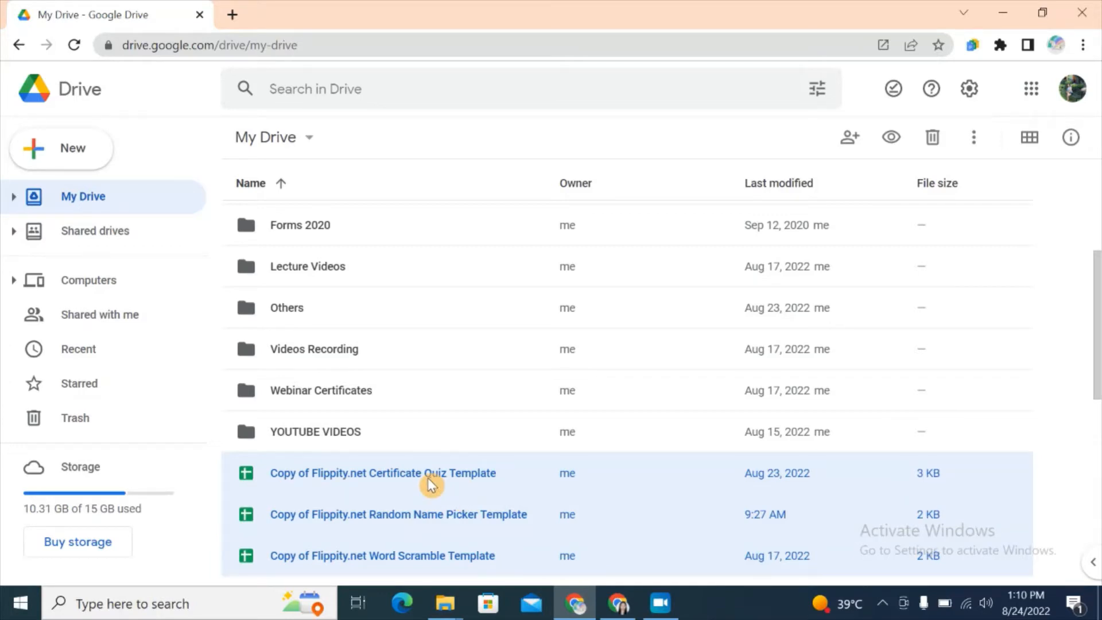
drag(430, 484, 334, 295)
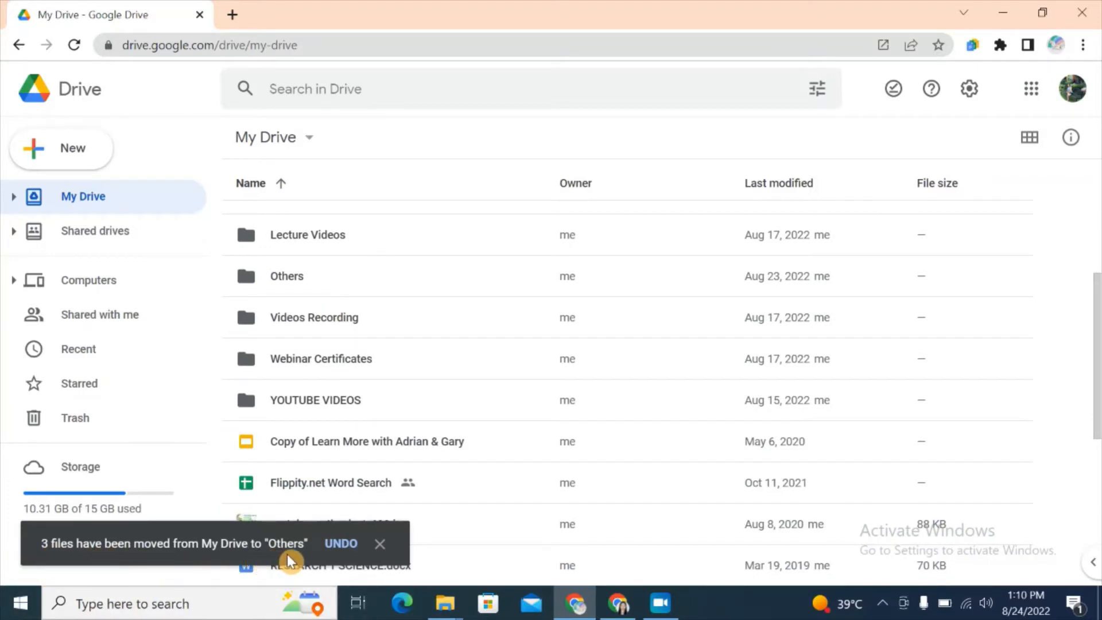
- Open the Others folder and check it for the three moved Flippity.net template copies
double_click(299, 281)
click(345, 433)
click(337, 482)
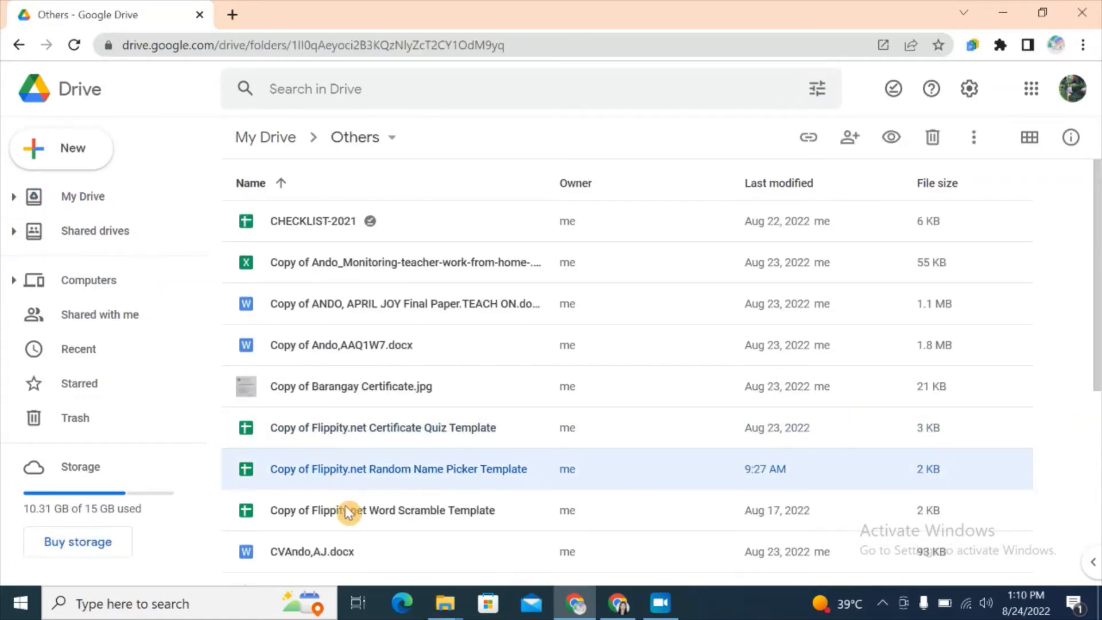
click(349, 511)
click(369, 428)
click(370, 468)
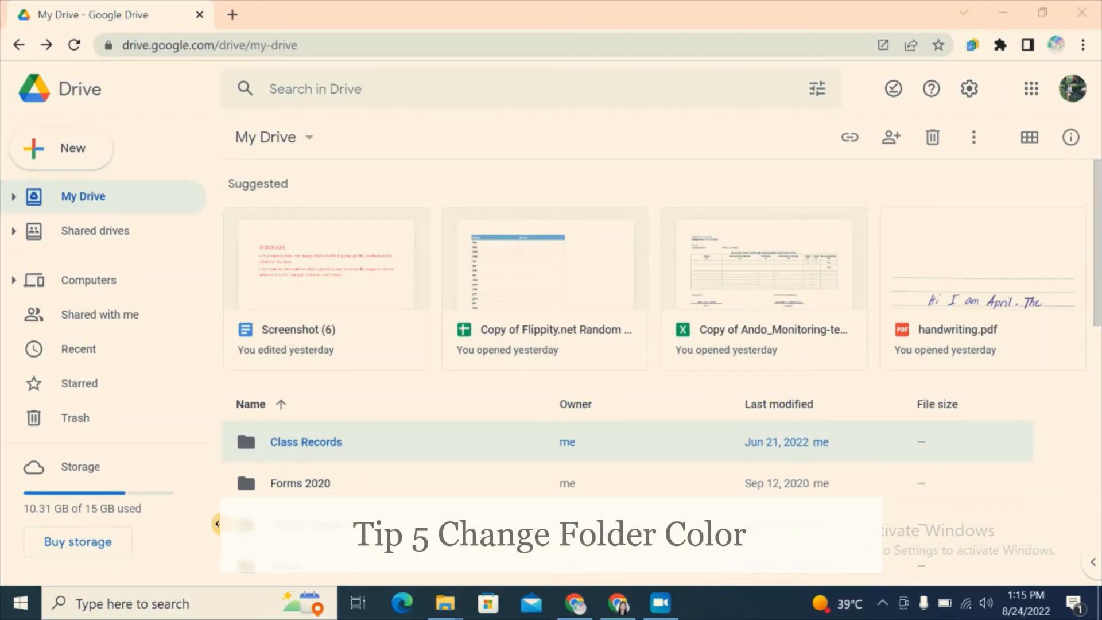
- Change the color of the Class Records folder in My Drive to red
click(241, 487)
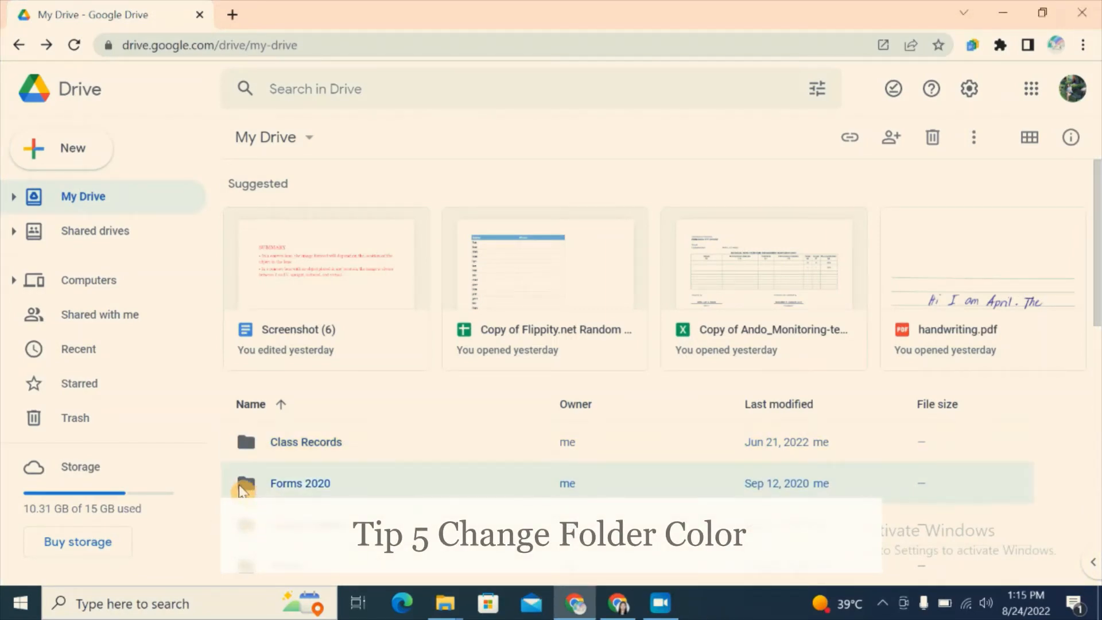
click(253, 446)
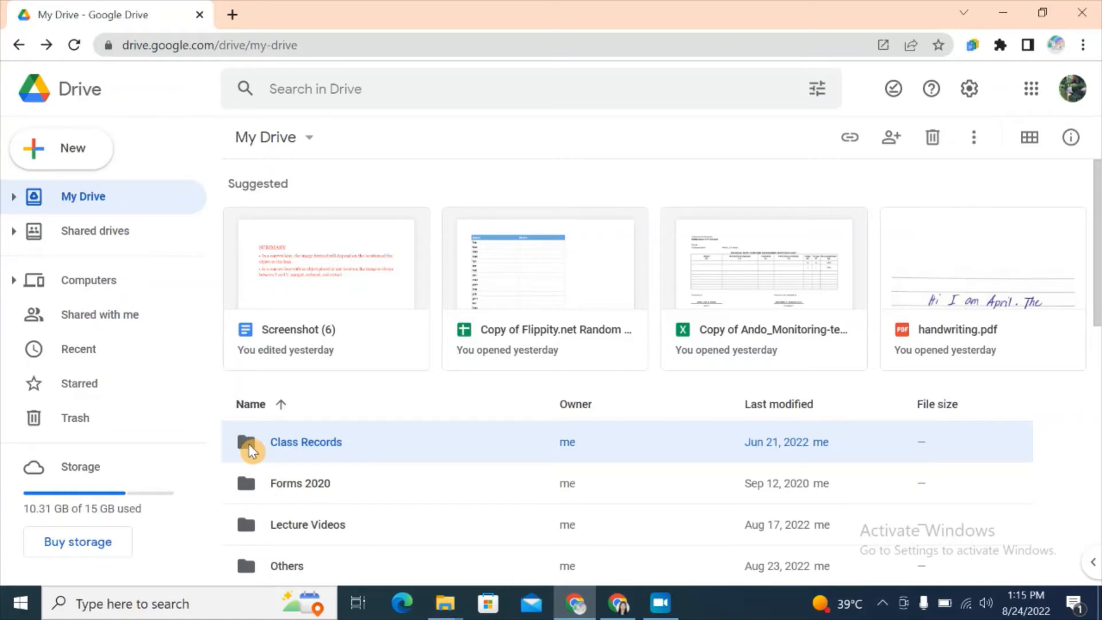
right_click(249, 447)
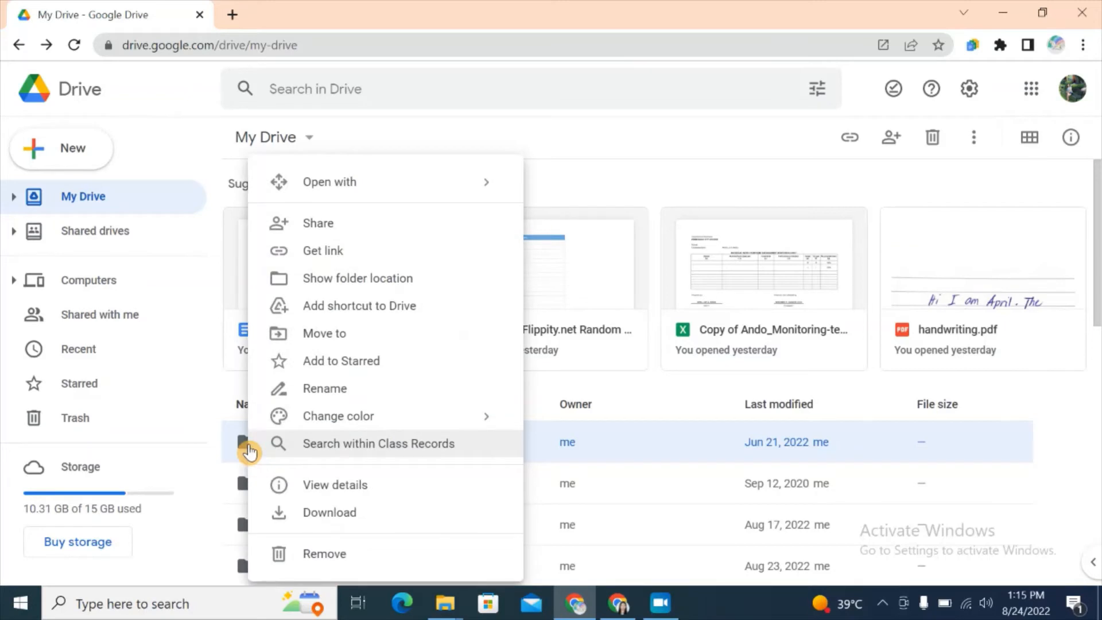
mouse_move(313, 423)
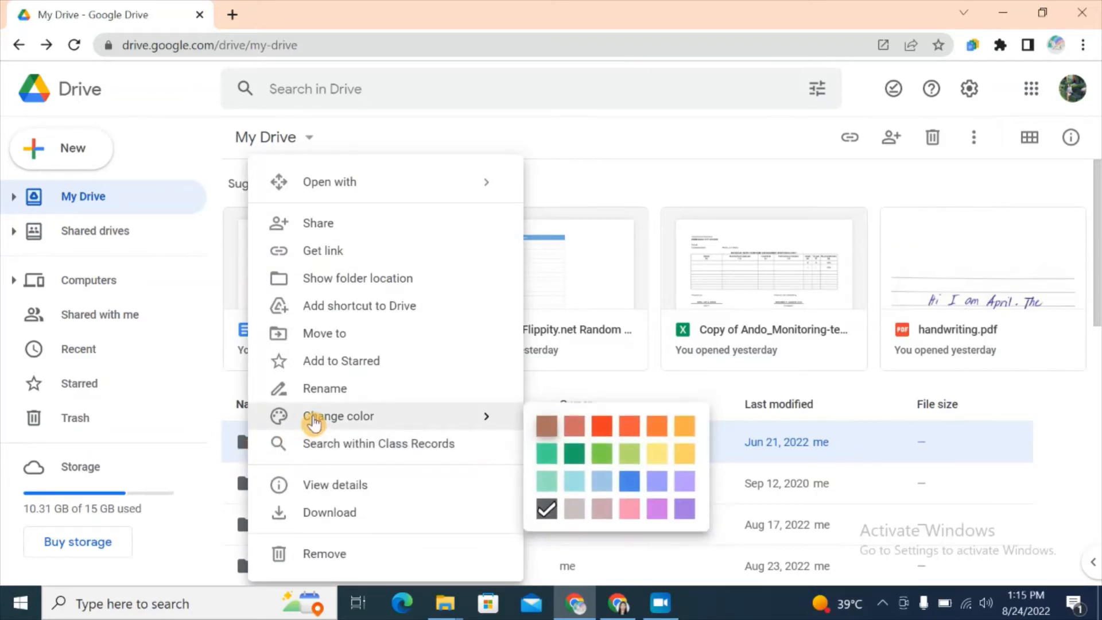
click(601, 429)
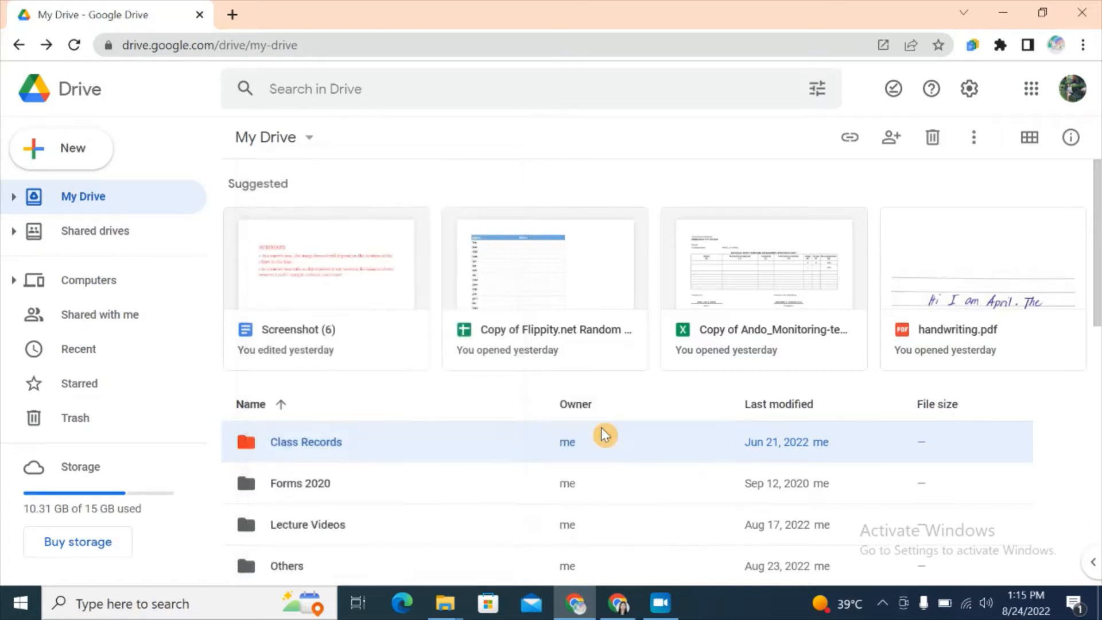
- Change the color of the Forms 2020 folder to dark green
right_click(249, 491)
mouse_move(344, 416)
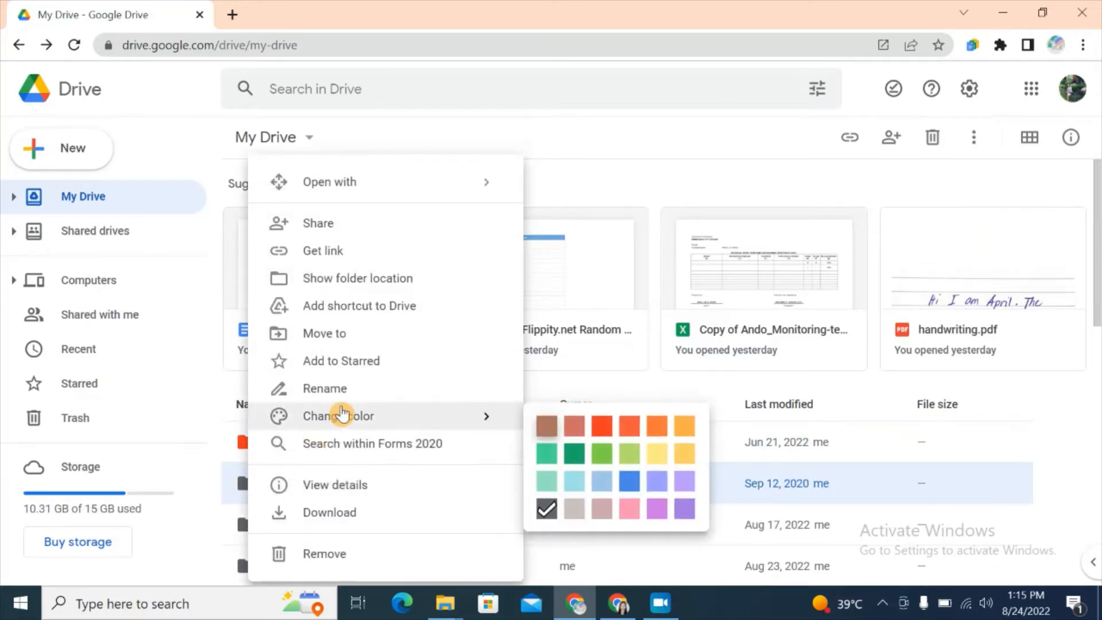
click(574, 454)
- Change the color of the Lecture Videos folder to blue
scroll(294, 526, down, 1)
scroll(294, 525, down, 1)
click(249, 450)
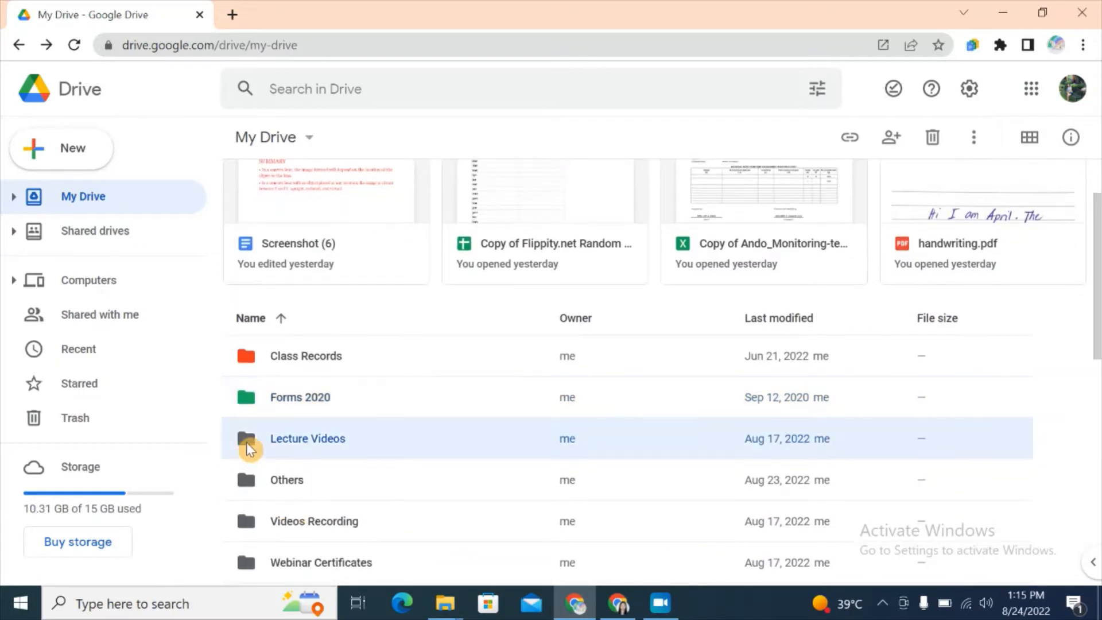
right_click(247, 450)
mouse_move(338, 417)
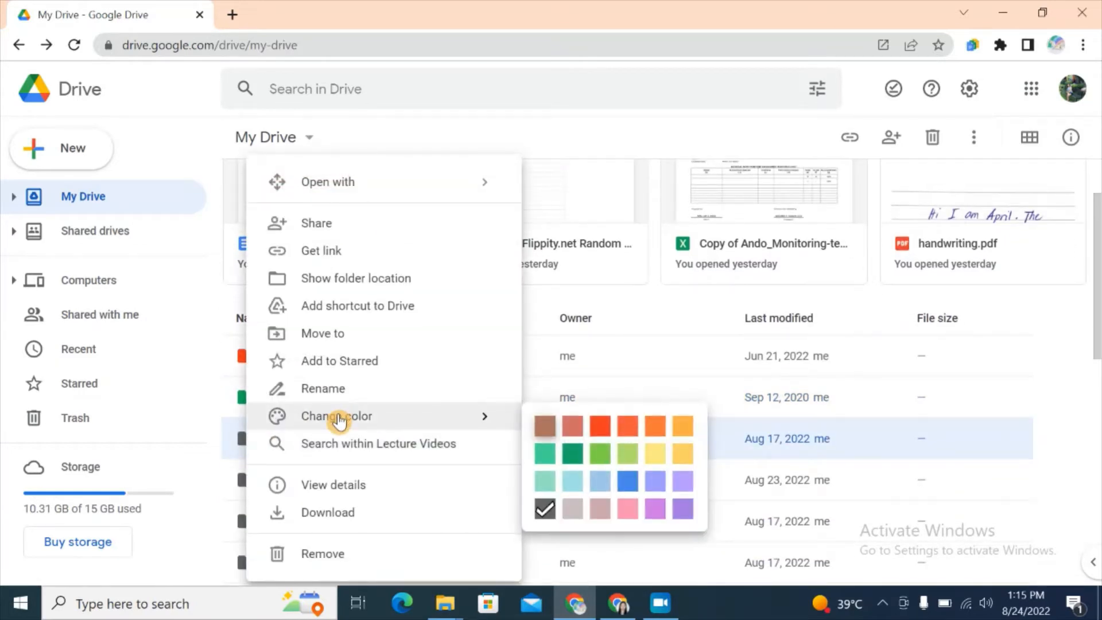
click(623, 482)
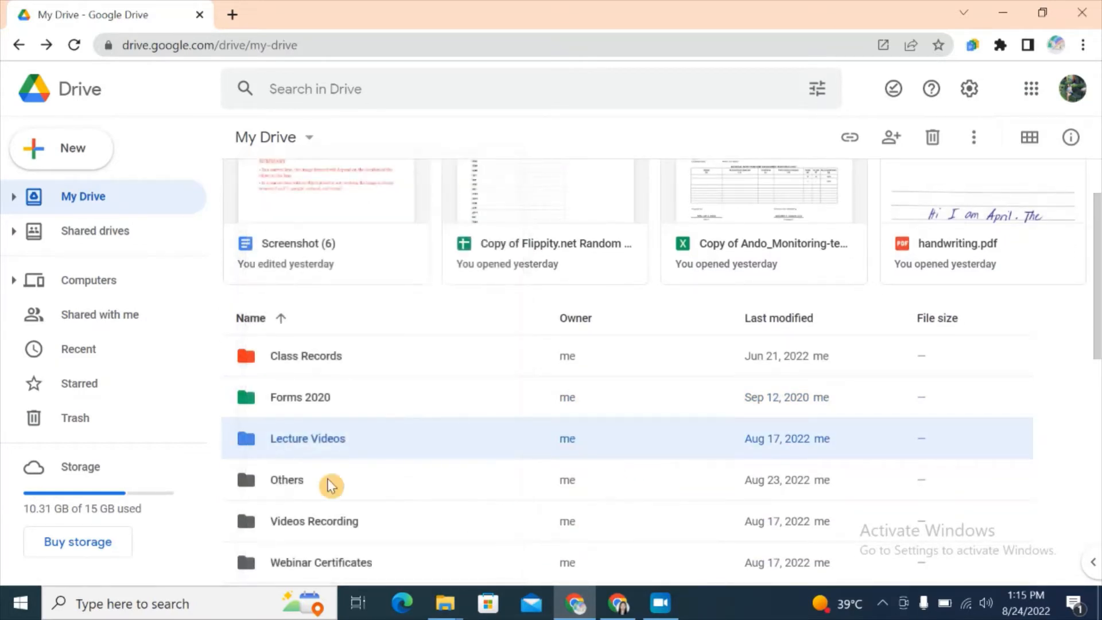
- Change the color of the Others folder to light purple
click(250, 484)
right_click(250, 487)
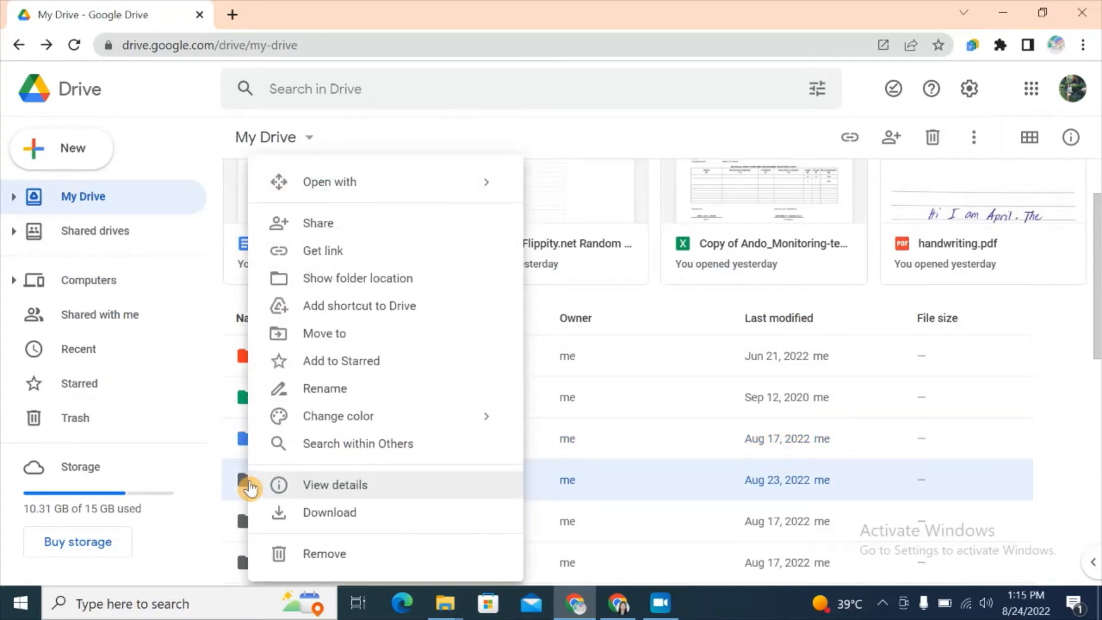
mouse_move(413, 432)
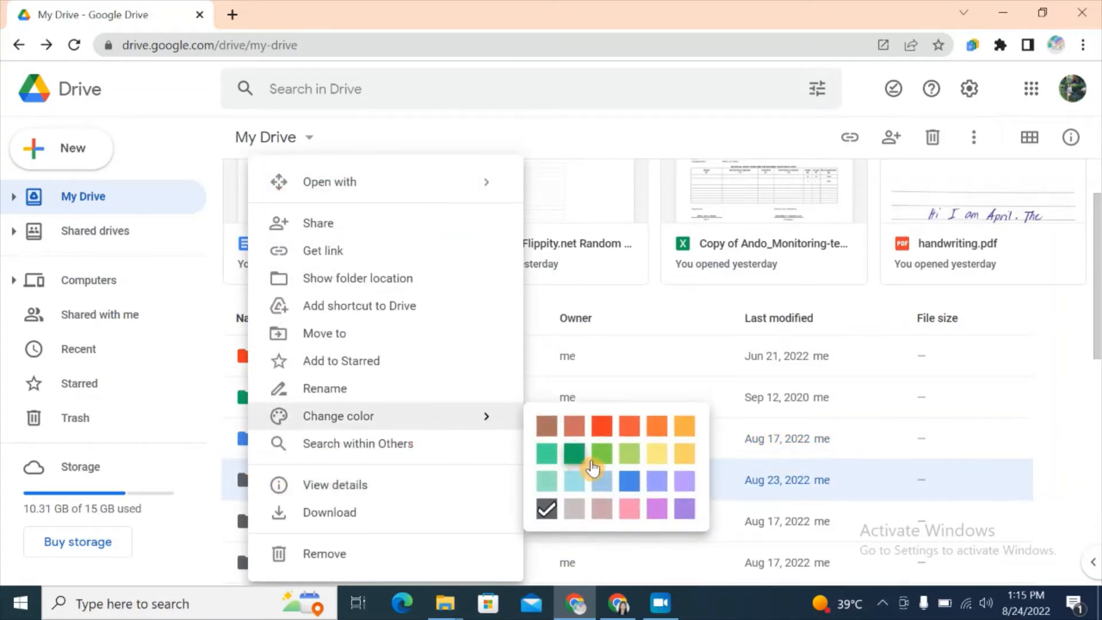
click(661, 511)
- Change the color of the Videos Recording folder to light orange
scroll(250, 491, down, 3)
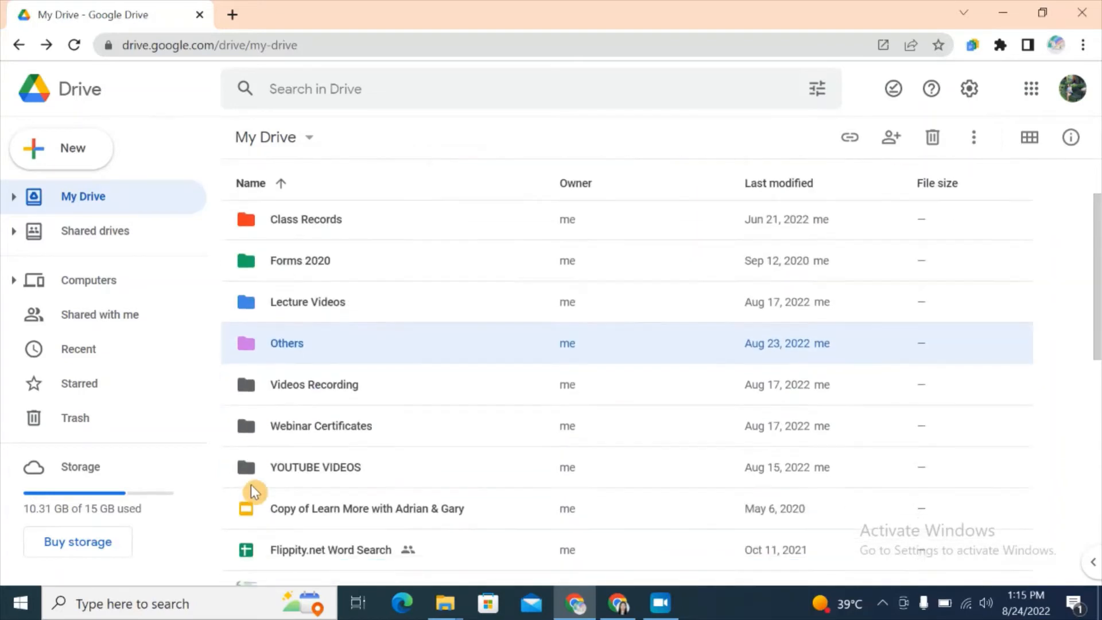
click(248, 361)
right_click(250, 363)
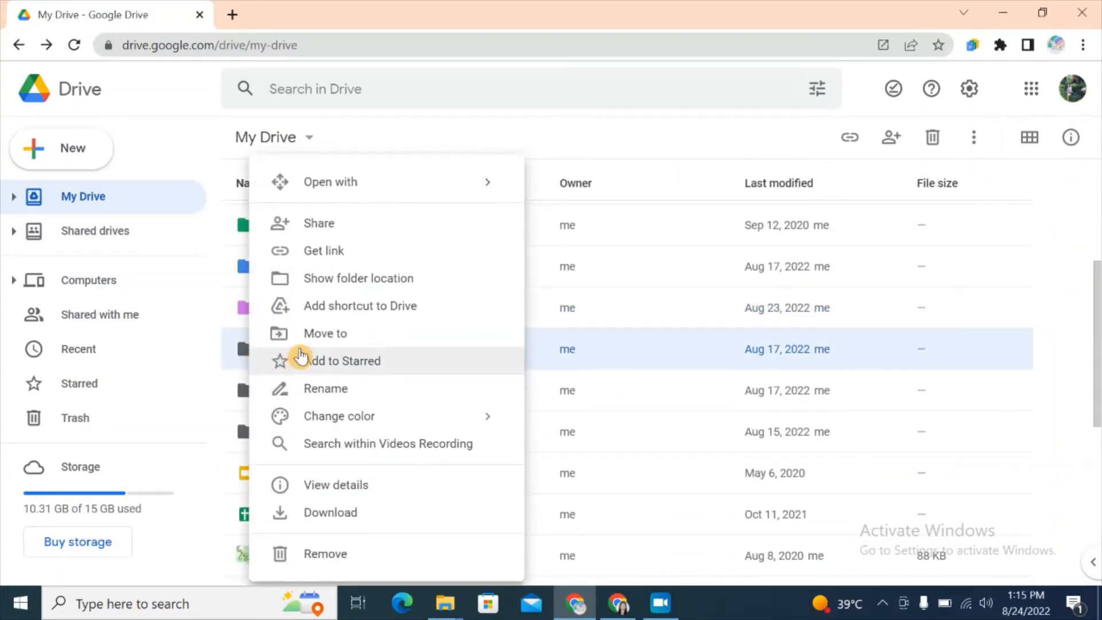
mouse_move(339, 418)
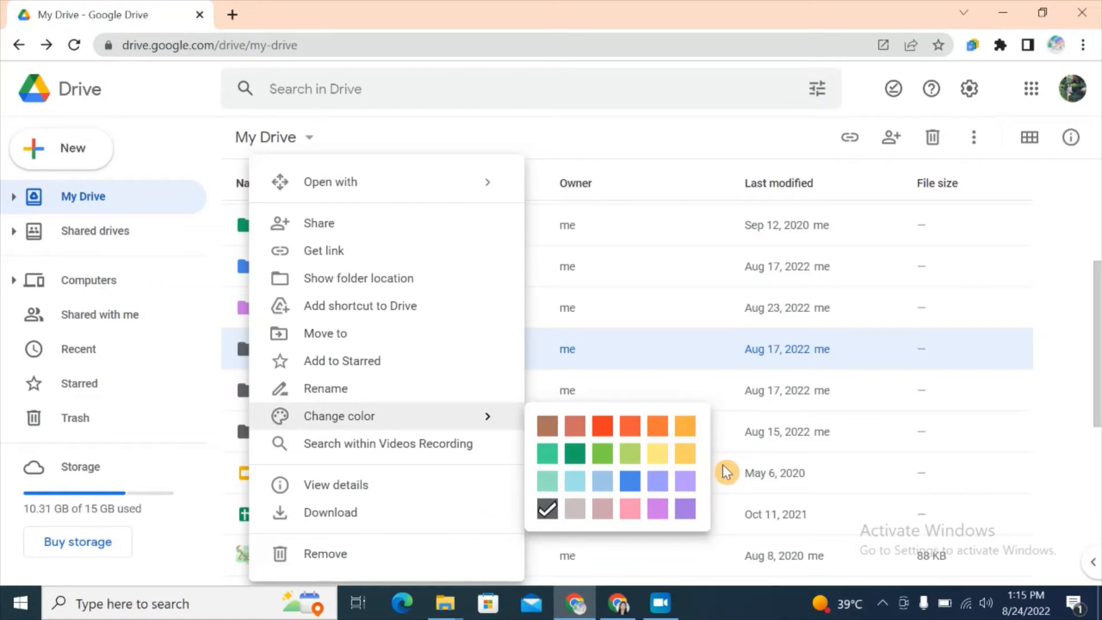
click(685, 426)
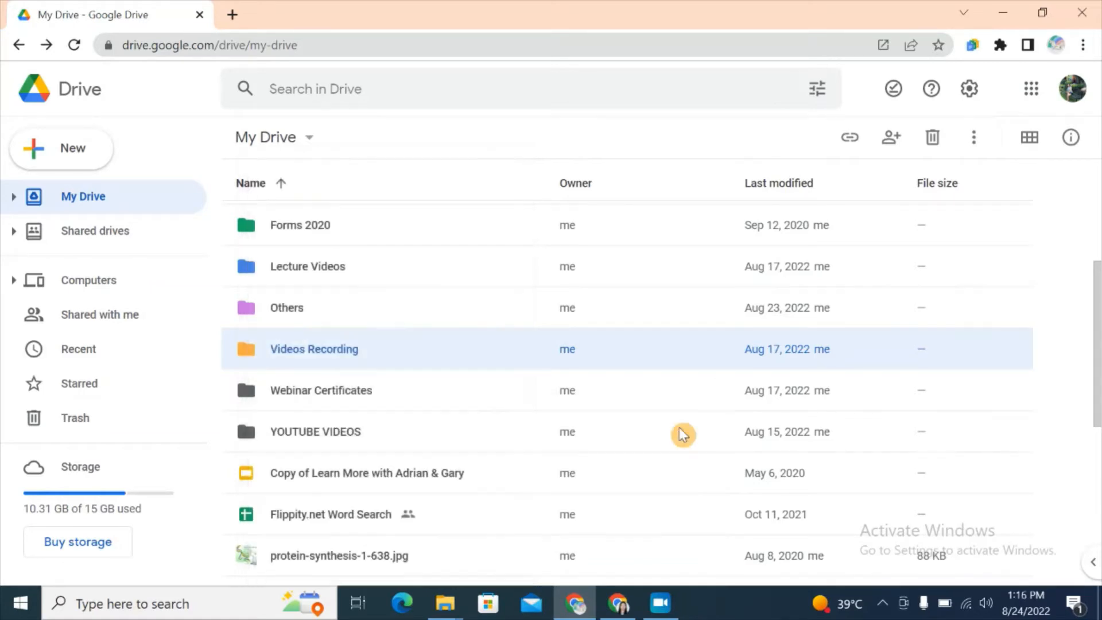
scroll(664, 435, up, 3)
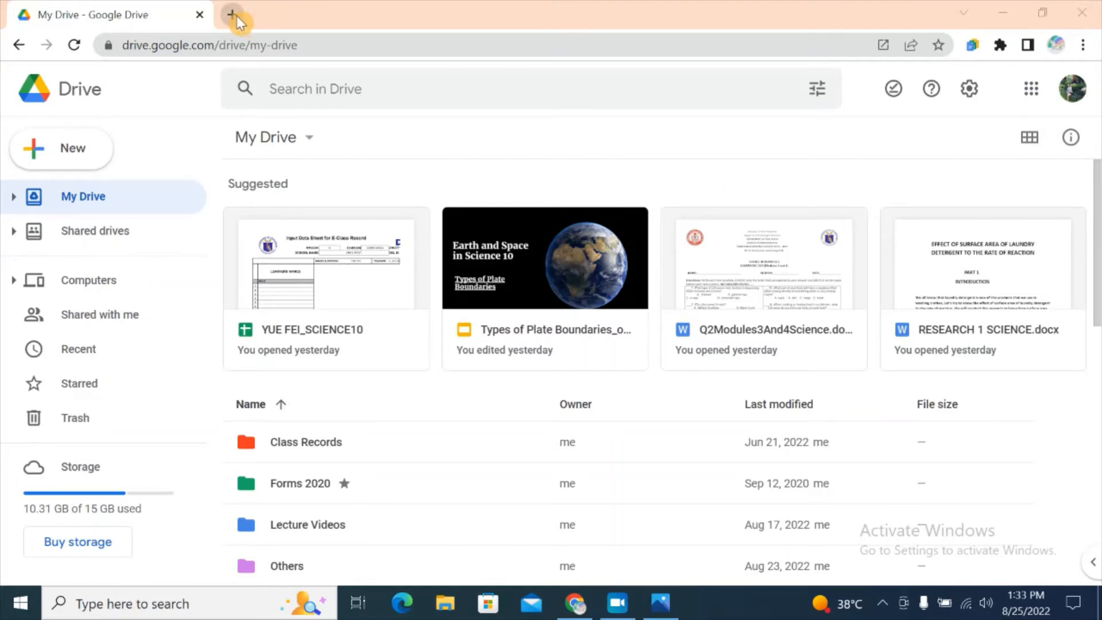
- Create a blank Google Docs document in a new browser tab using the address doc.new
click(236, 16)
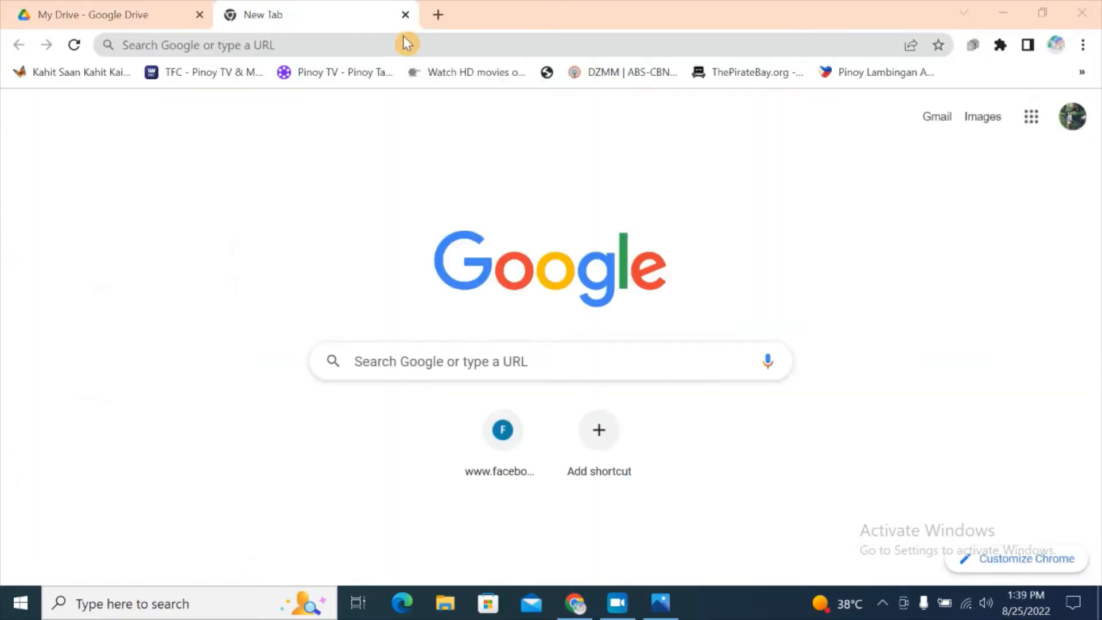
click(402, 43)
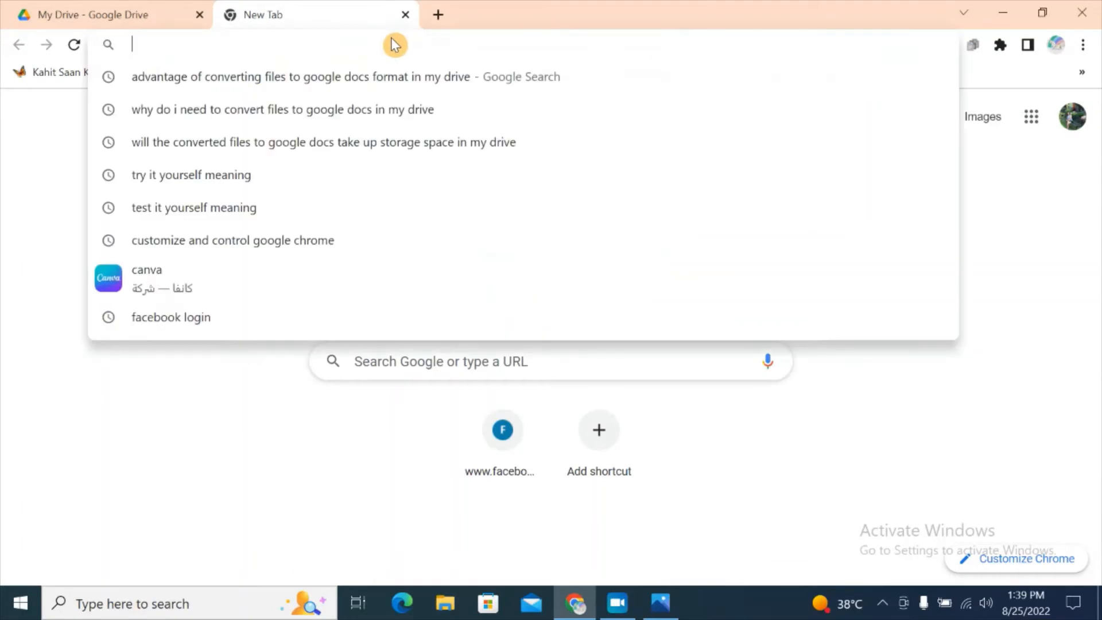
text(doc.new)
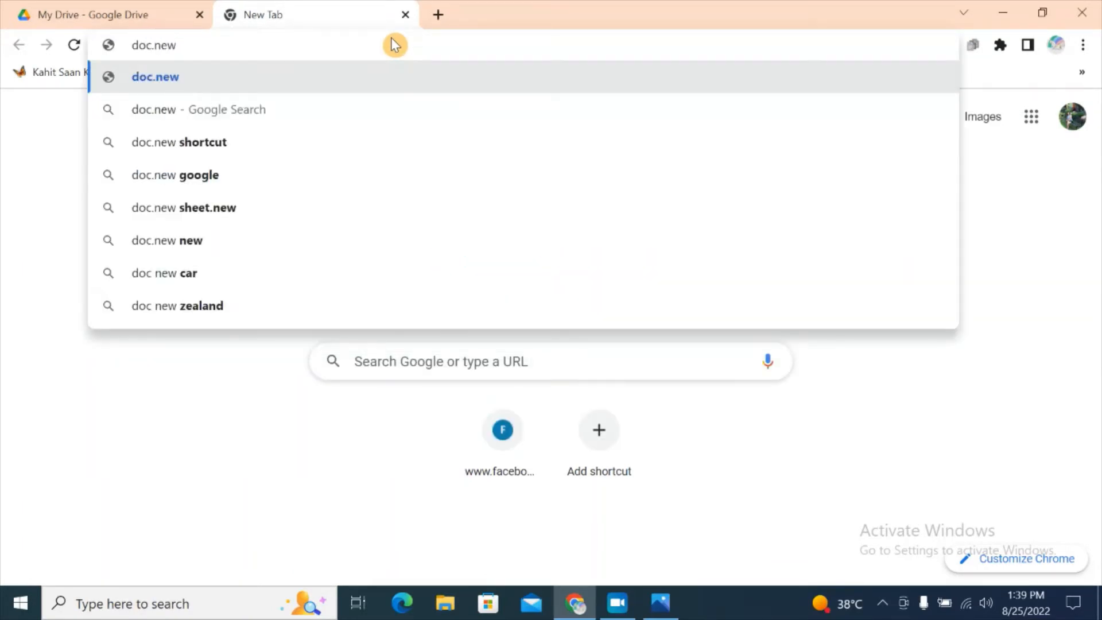
key(Return)
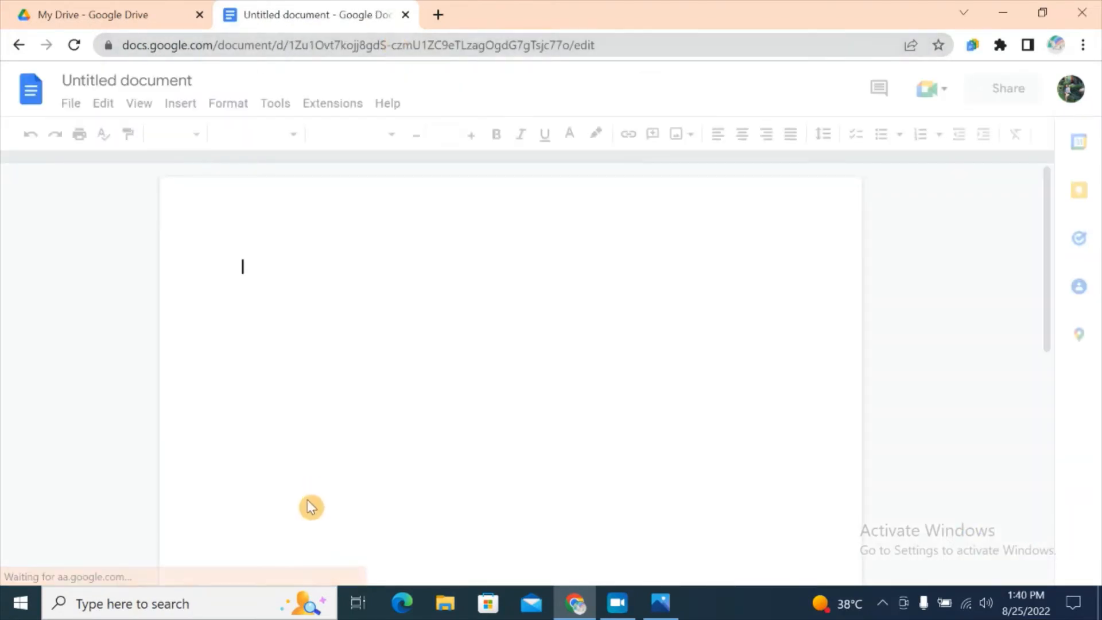
- Create a blank Google Sheets spreadsheet in another browser tab using the address sheet.new
click(437, 15)
text(s)
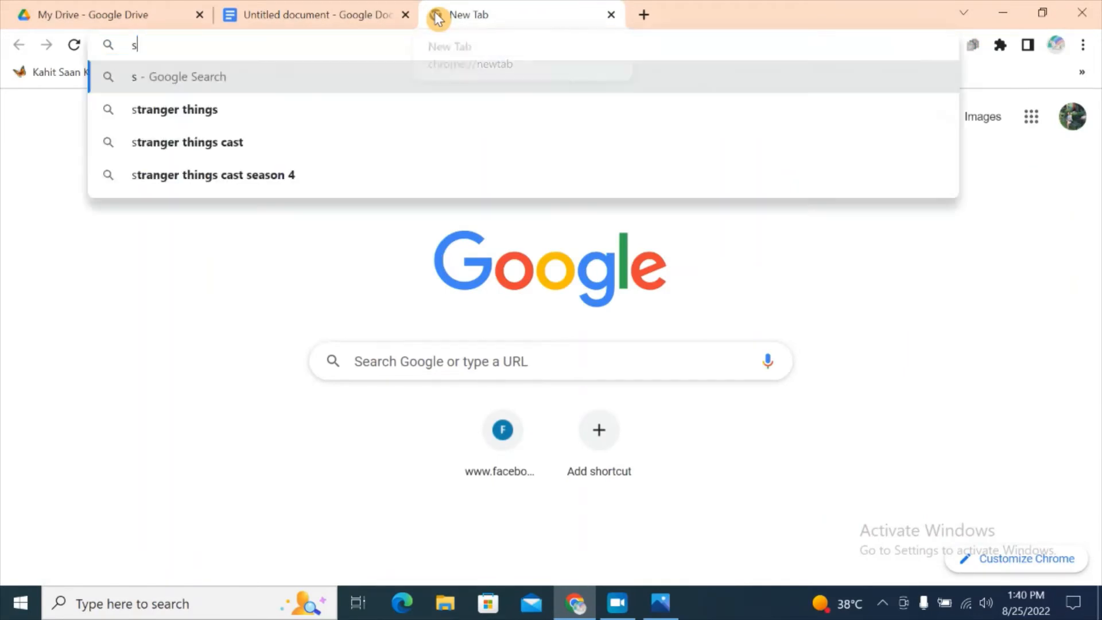
text(heet)
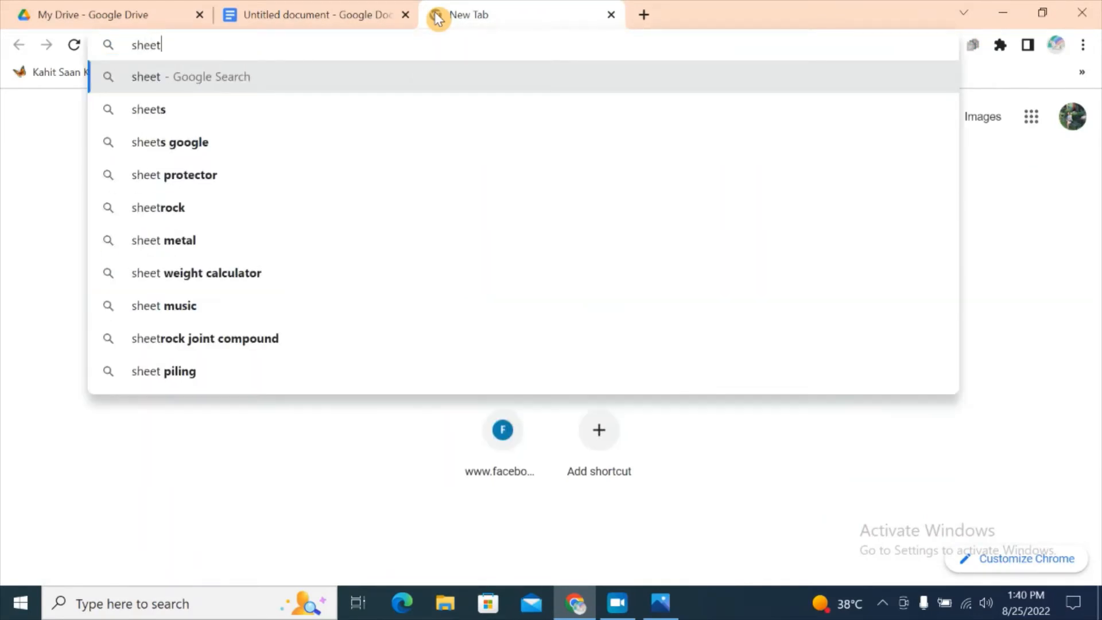
text(.new)
key(Return)
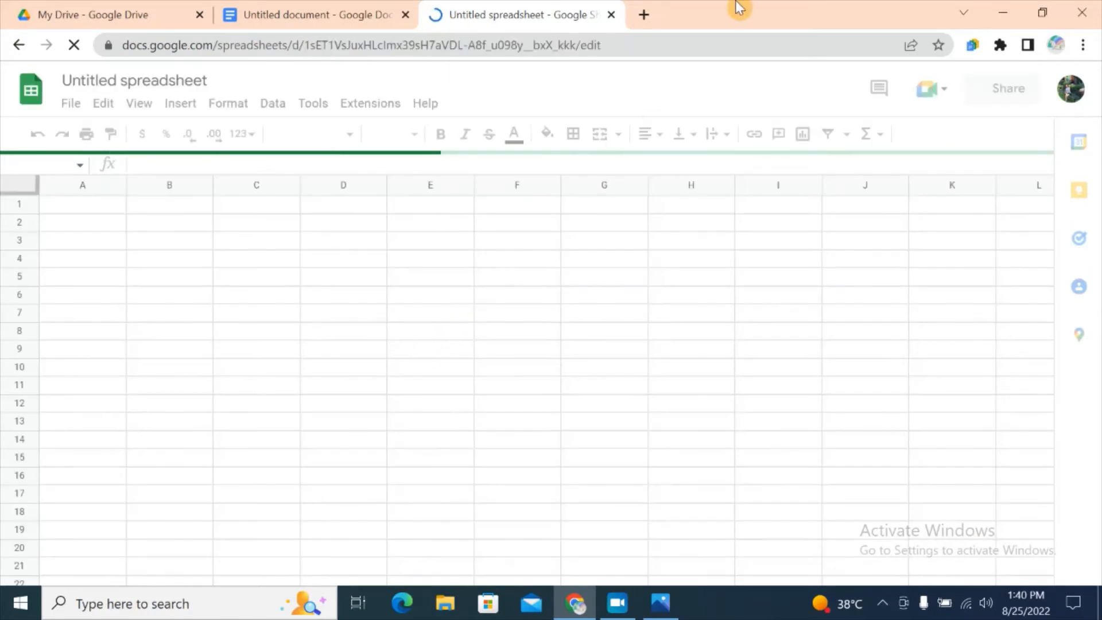
- Create a blank Google Slides presentation in another browser tab using the address deck.new
click(644, 14)
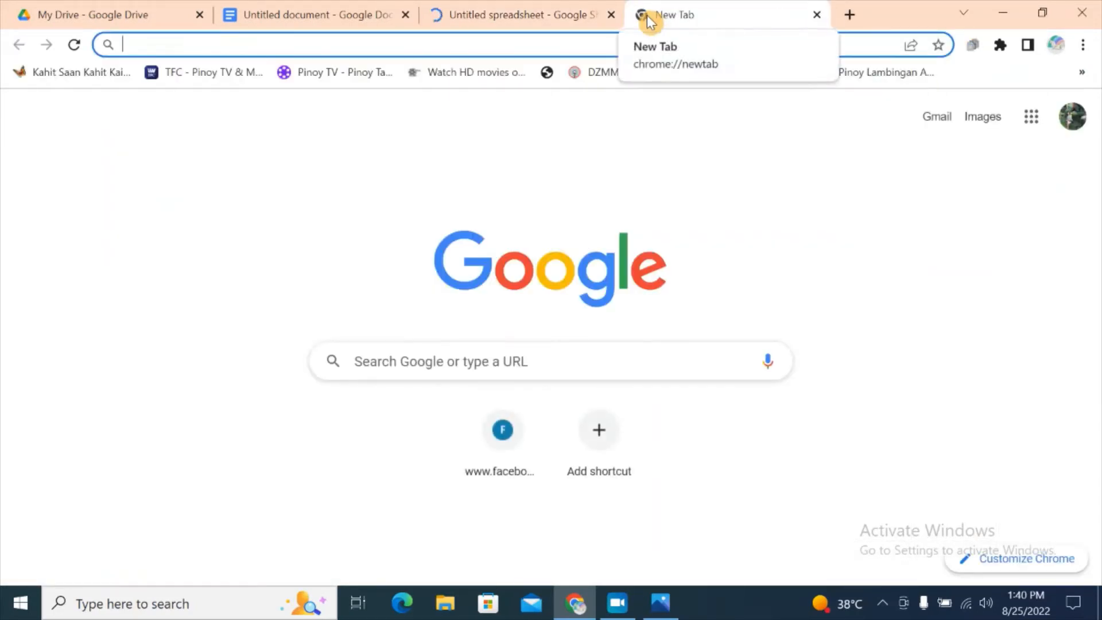
text(deck)
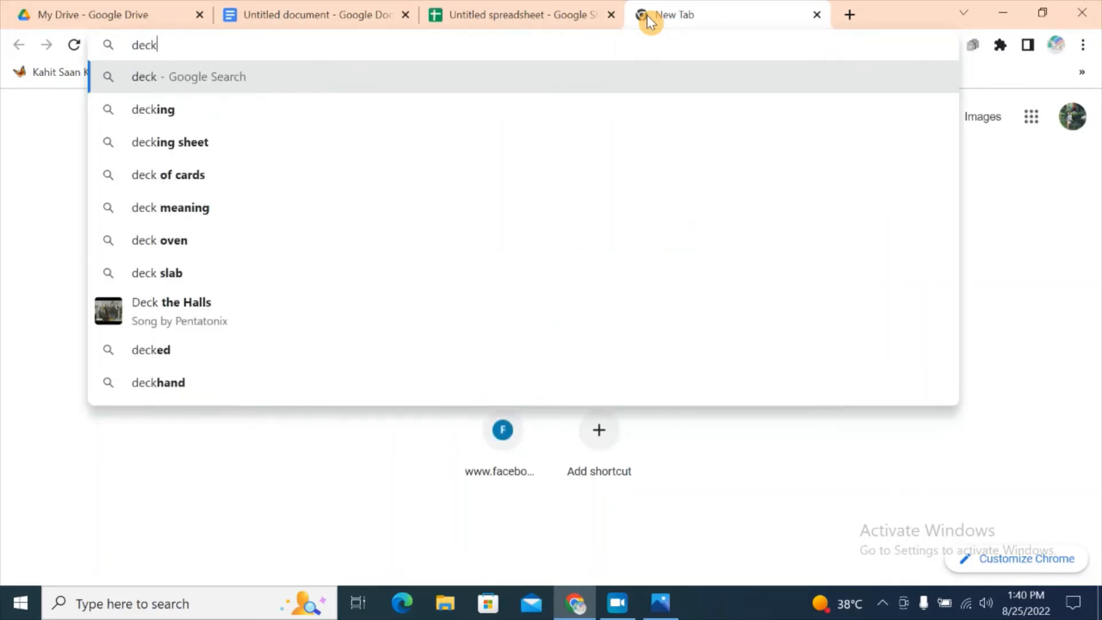
text(.new)
key(Return)
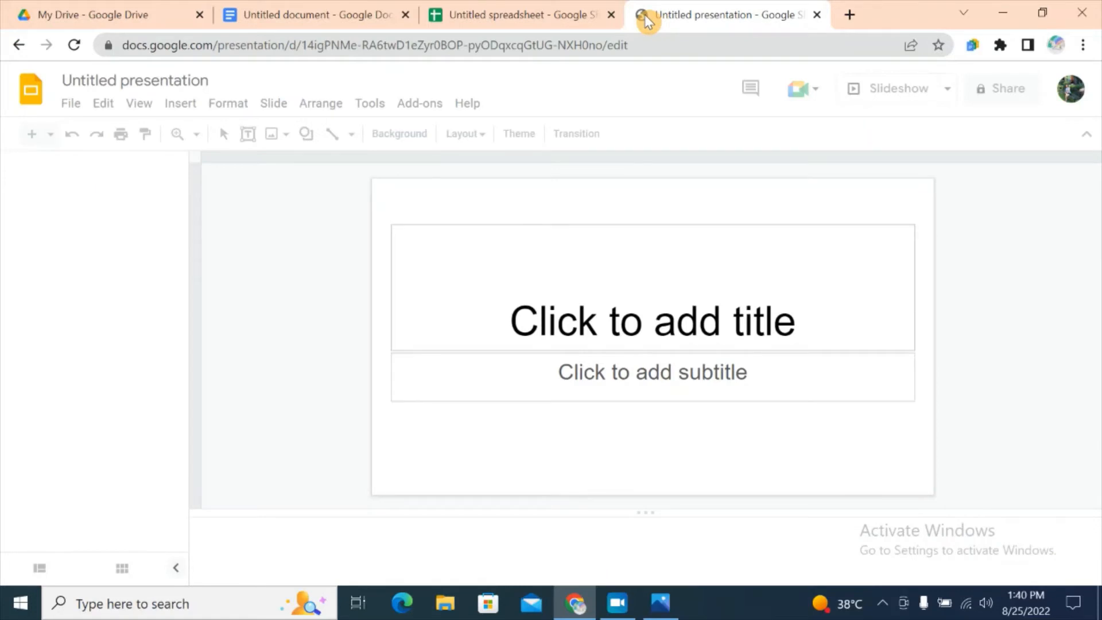
- Create a blank Google Form in another new browser tab using the address form.new
click(849, 14)
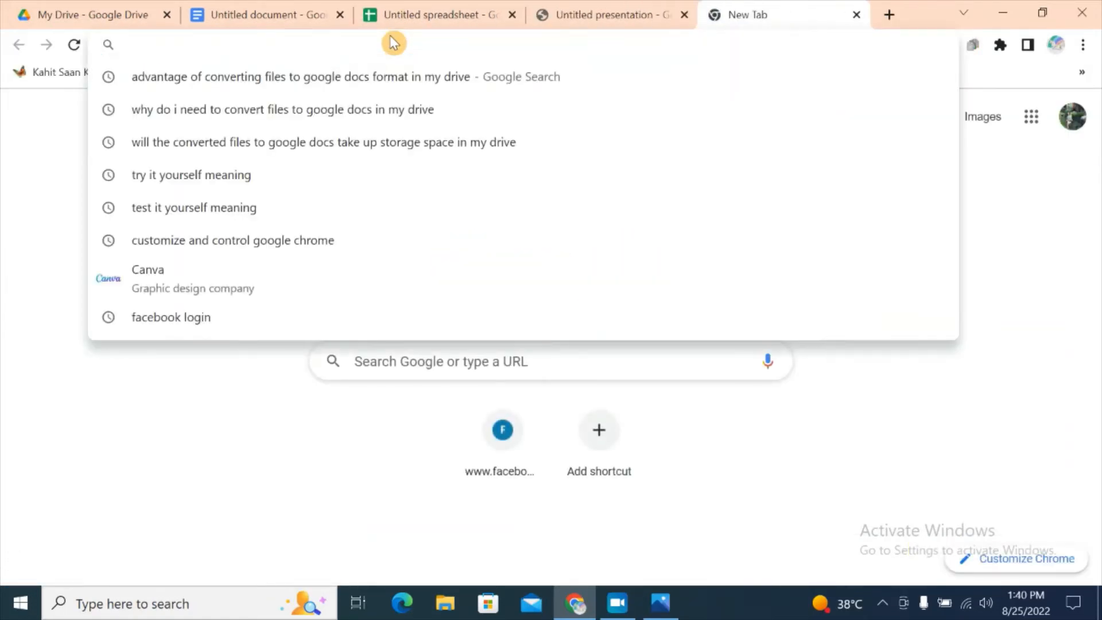
text(form.new)
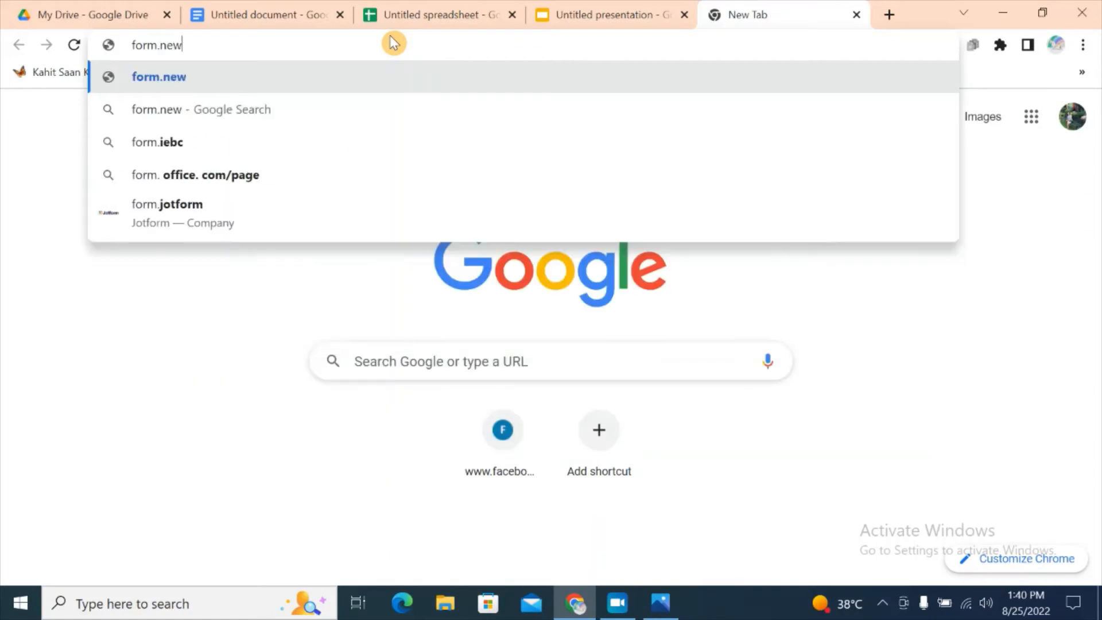
key(Return)
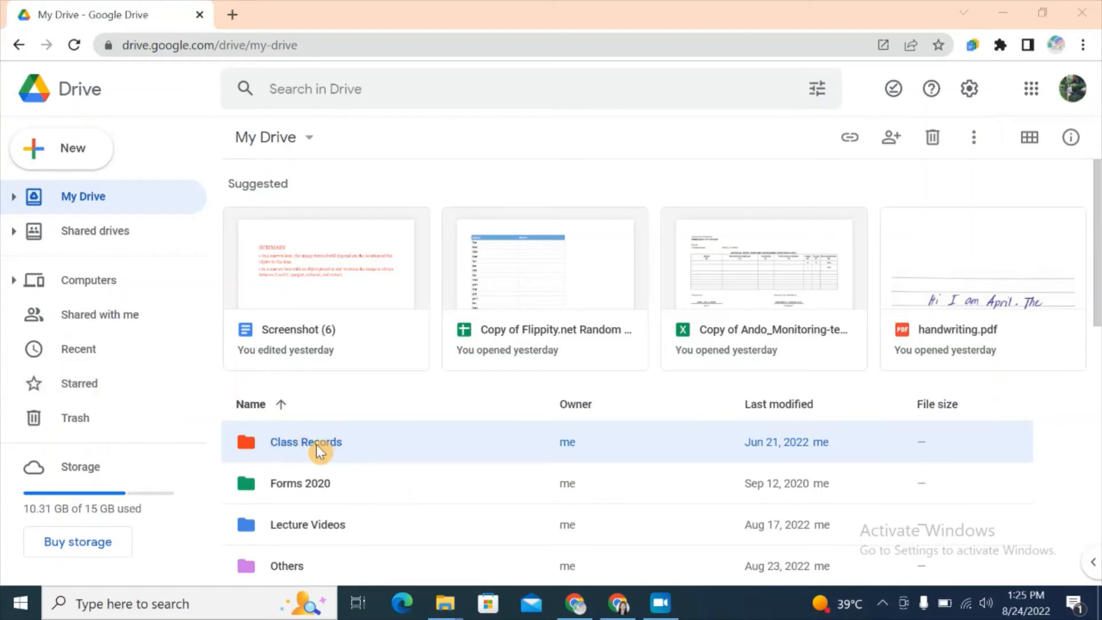
- Add the Forms 2020 folder in My Drive to Starred and open the Starred list
click(320, 497)
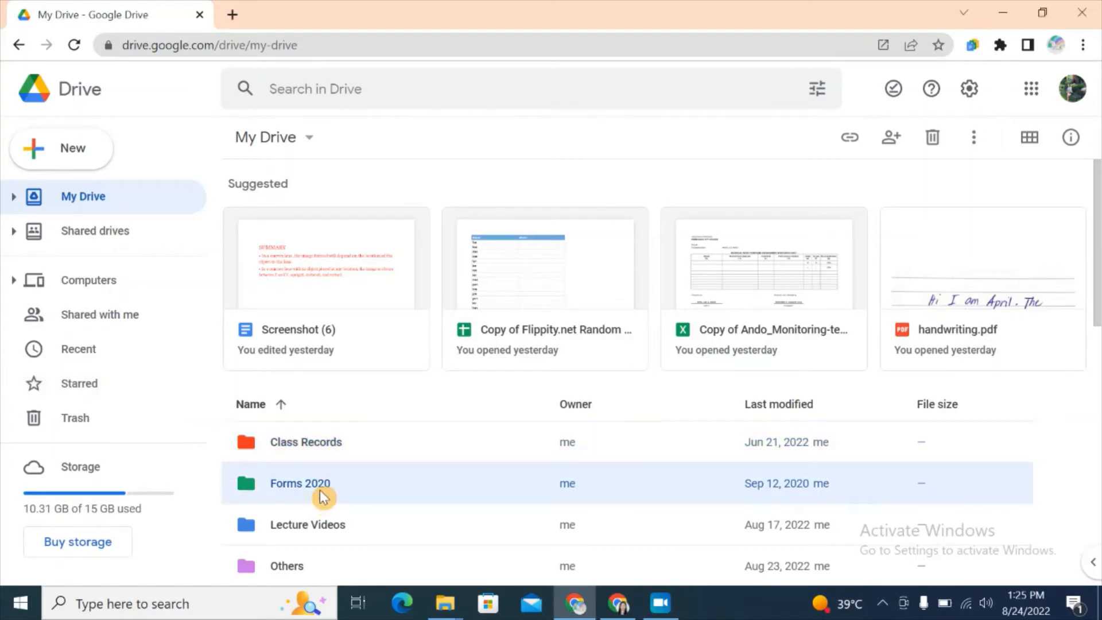
right_click(333, 485)
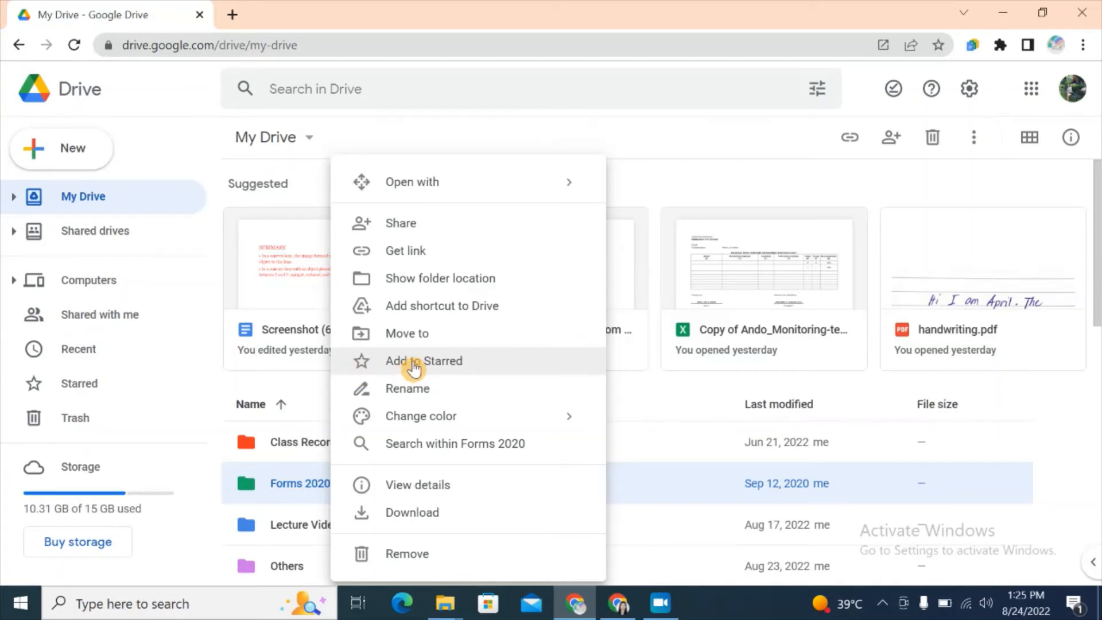
click(413, 367)
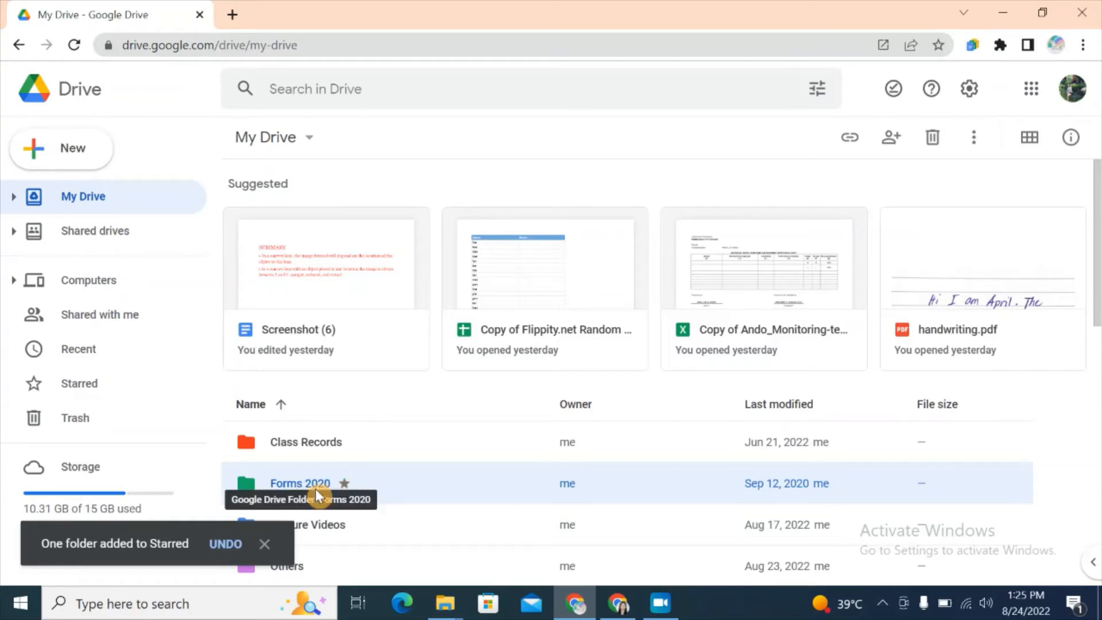
click(73, 394)
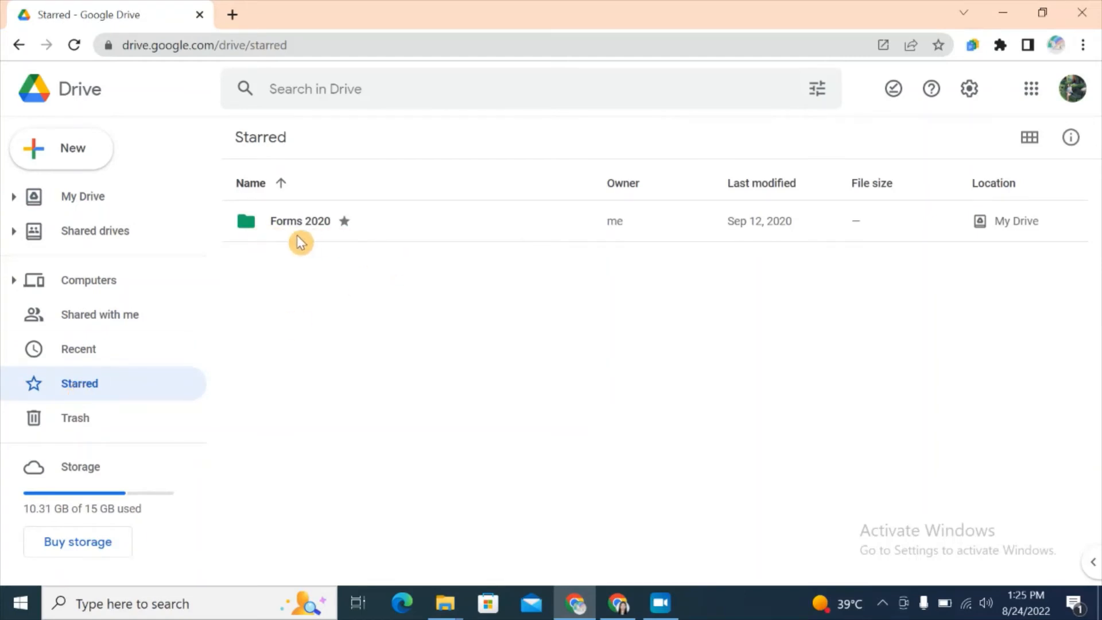
- Return to My Drive, add RESEARCH 1 SCIENCE.docx to Starred, and open the Starred list
click(86, 196)
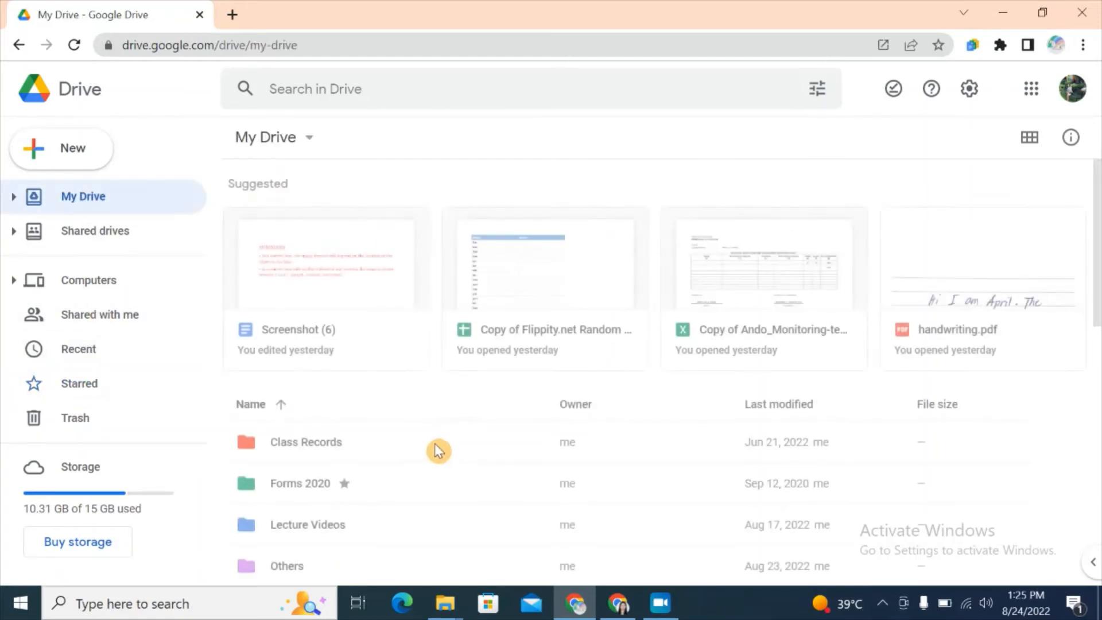
scroll(436, 451, down, 5)
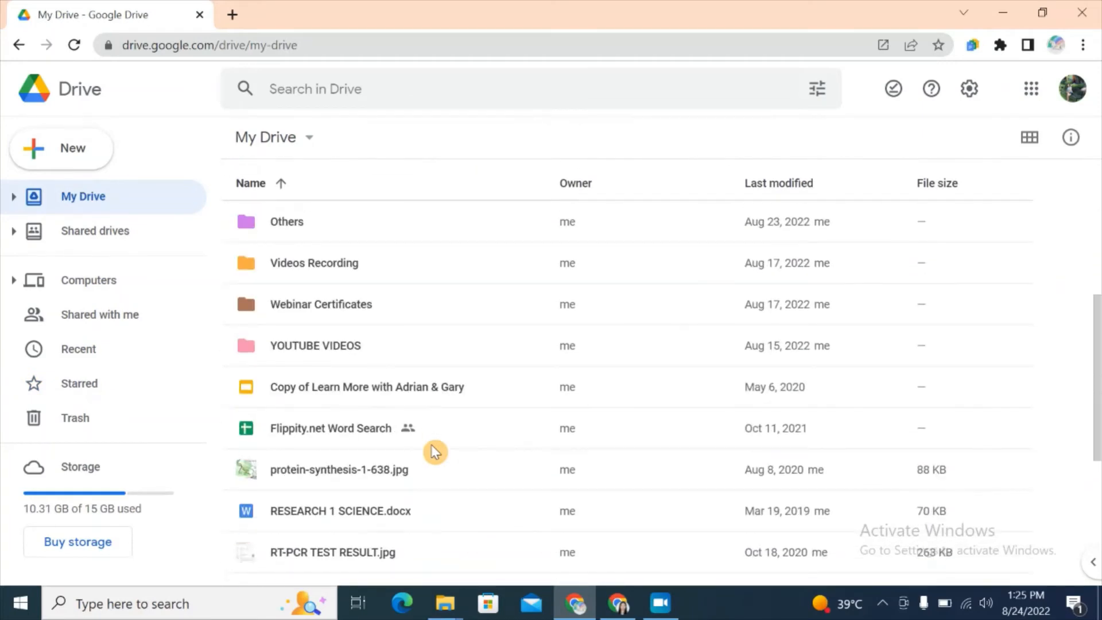
click(349, 511)
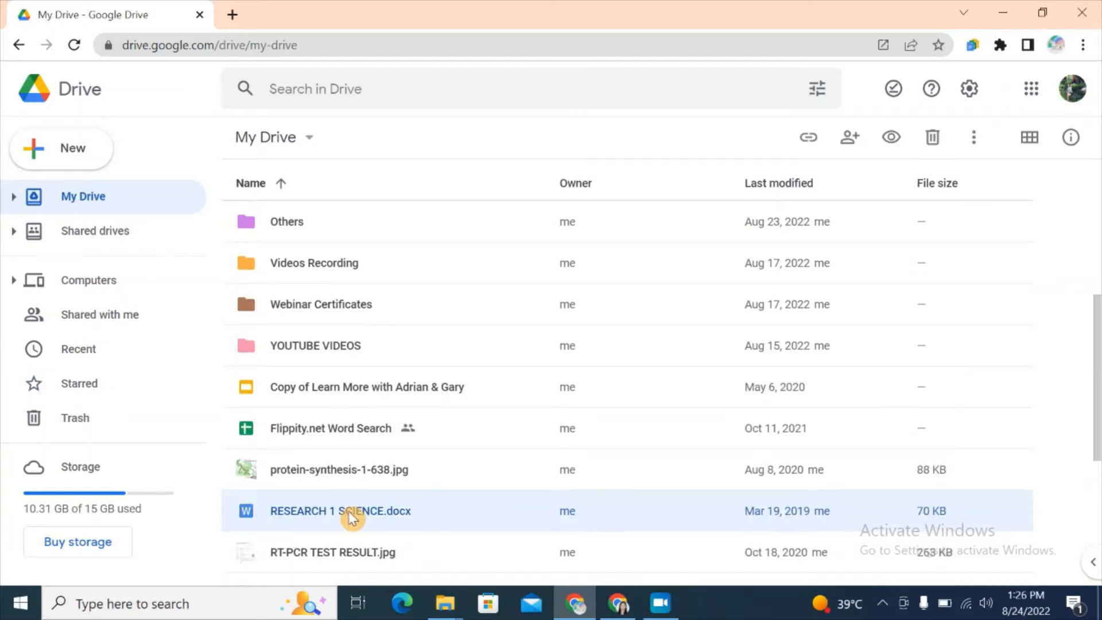
right_click(350, 511)
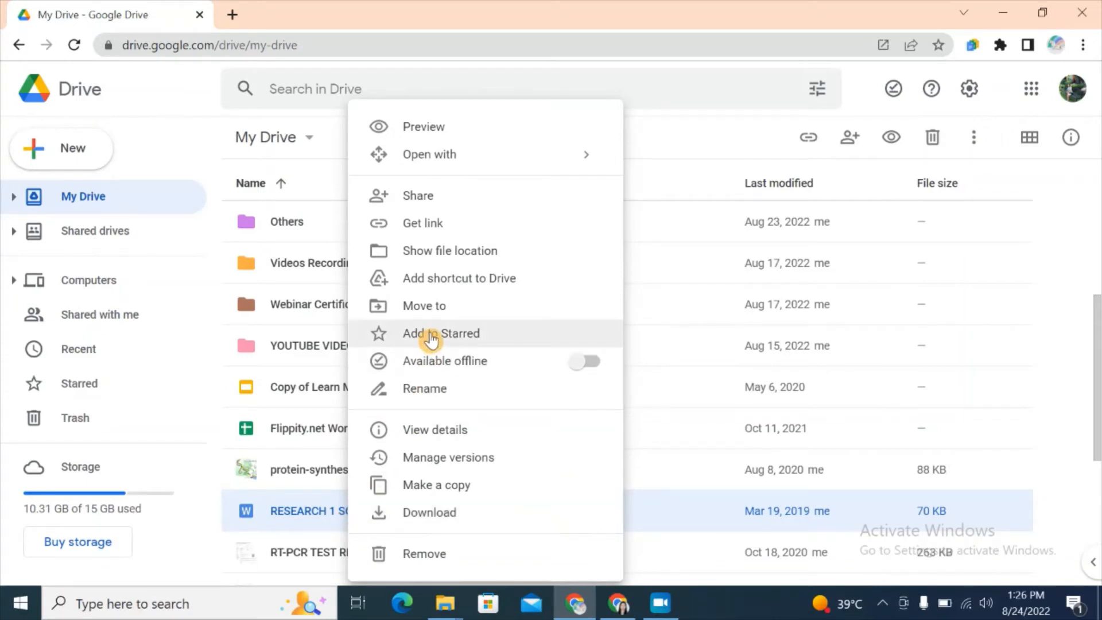
click(432, 340)
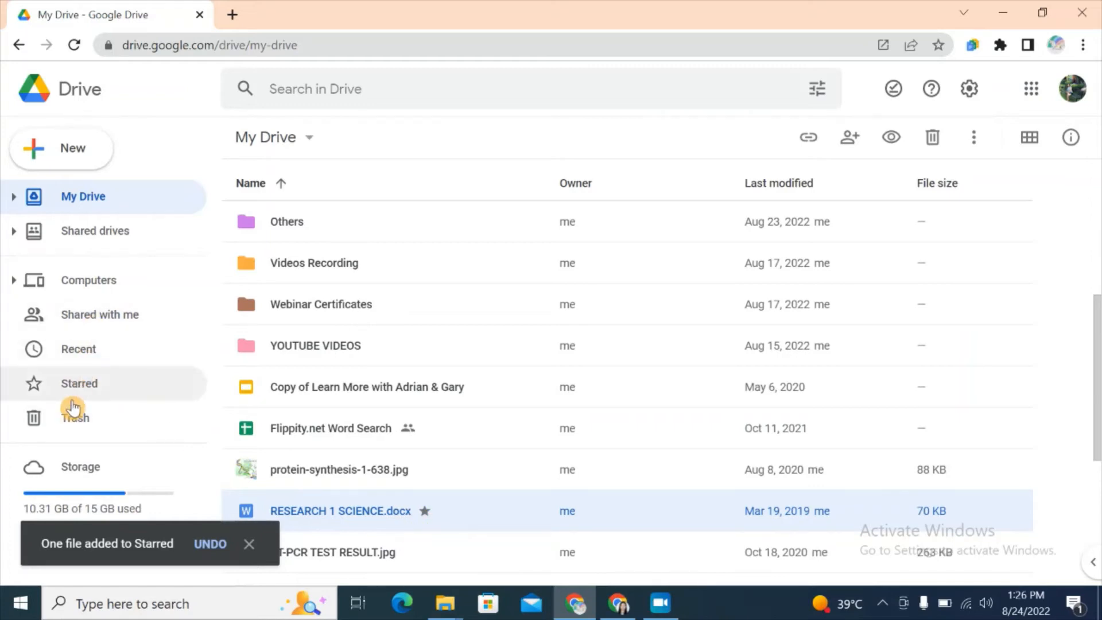
click(72, 386)
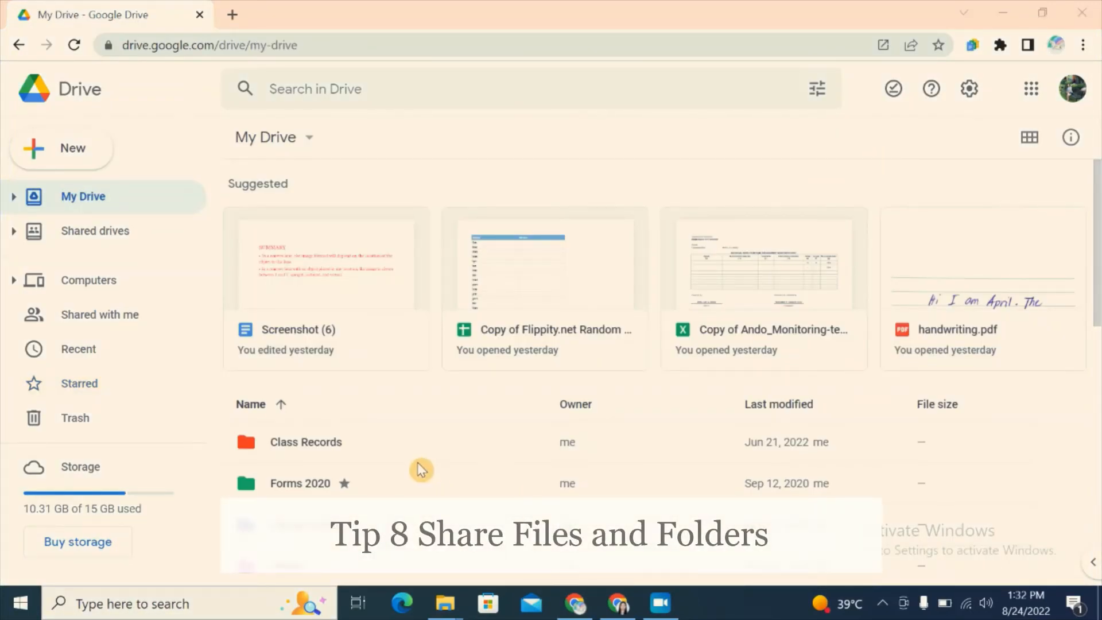
- Start sharing the CONFUCIUS_SCIENCE10 spreadsheet from the Class Records folder and add the contact's e-mail as recipient
double_click(305, 450)
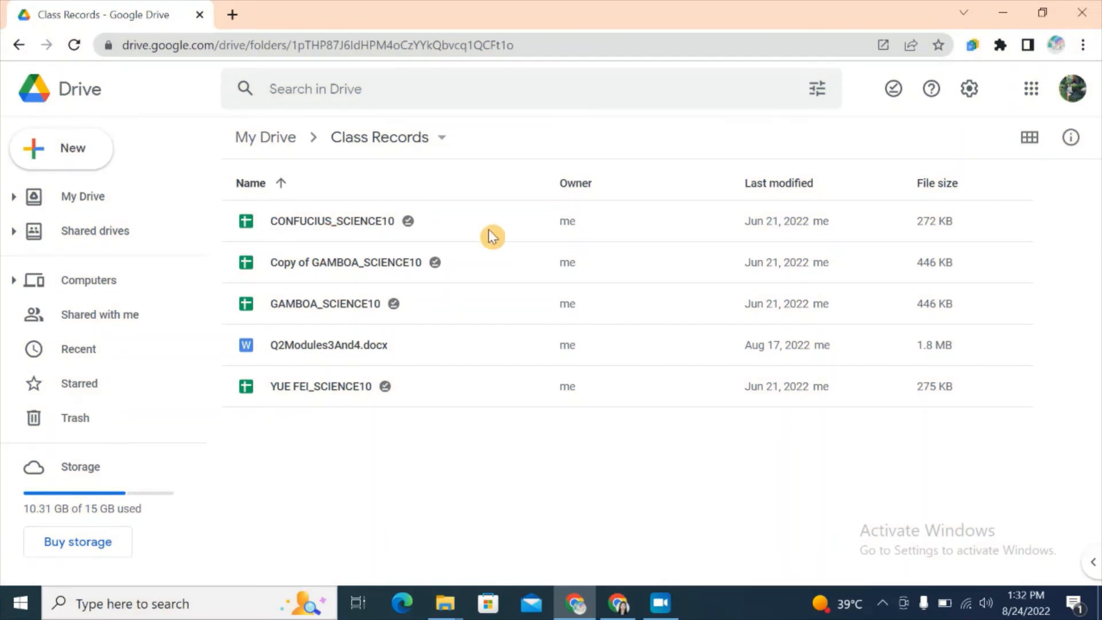
right_click(326, 218)
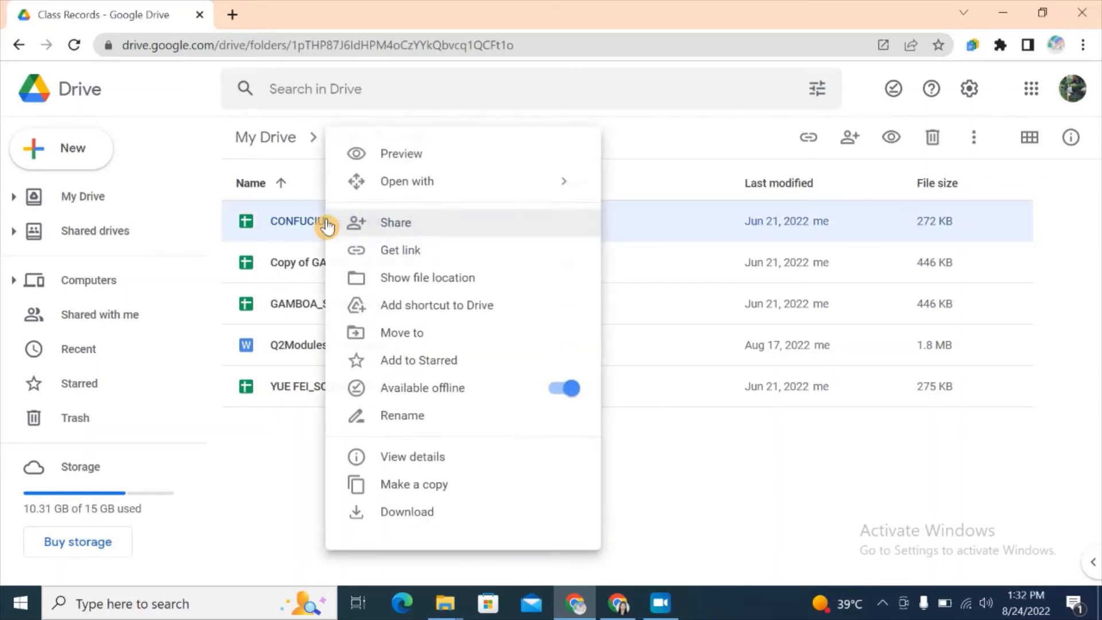
click(400, 228)
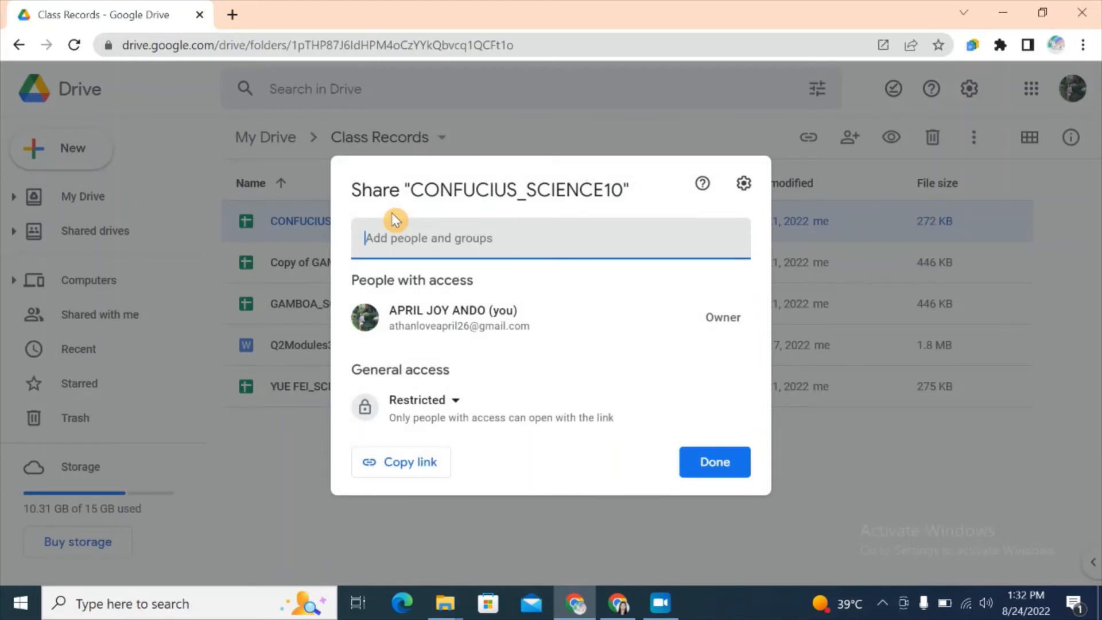
text(joy)
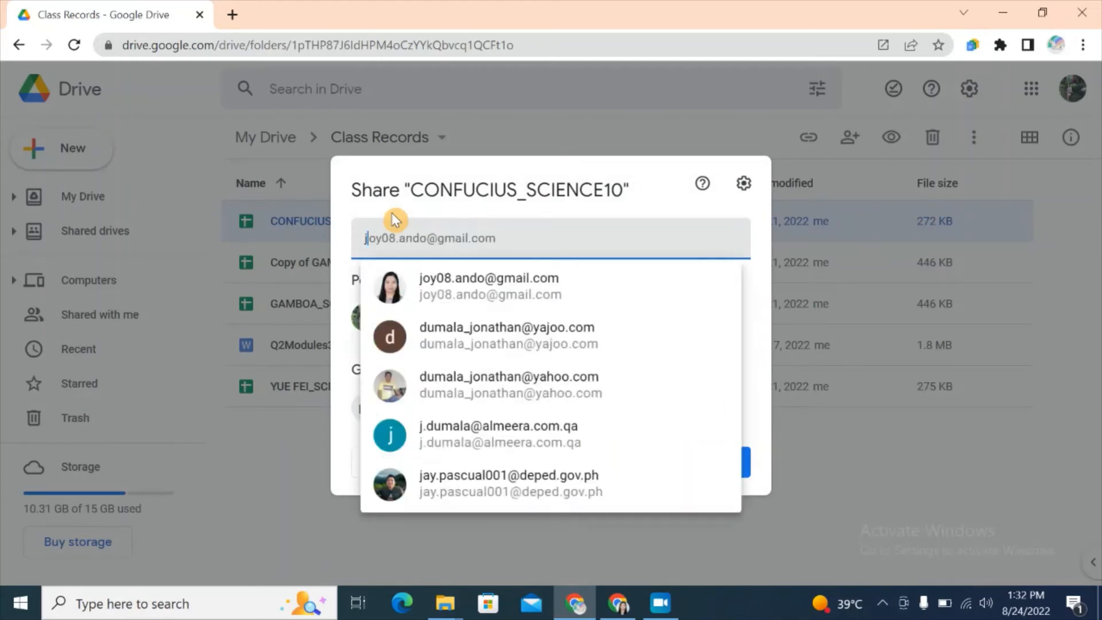
click(468, 296)
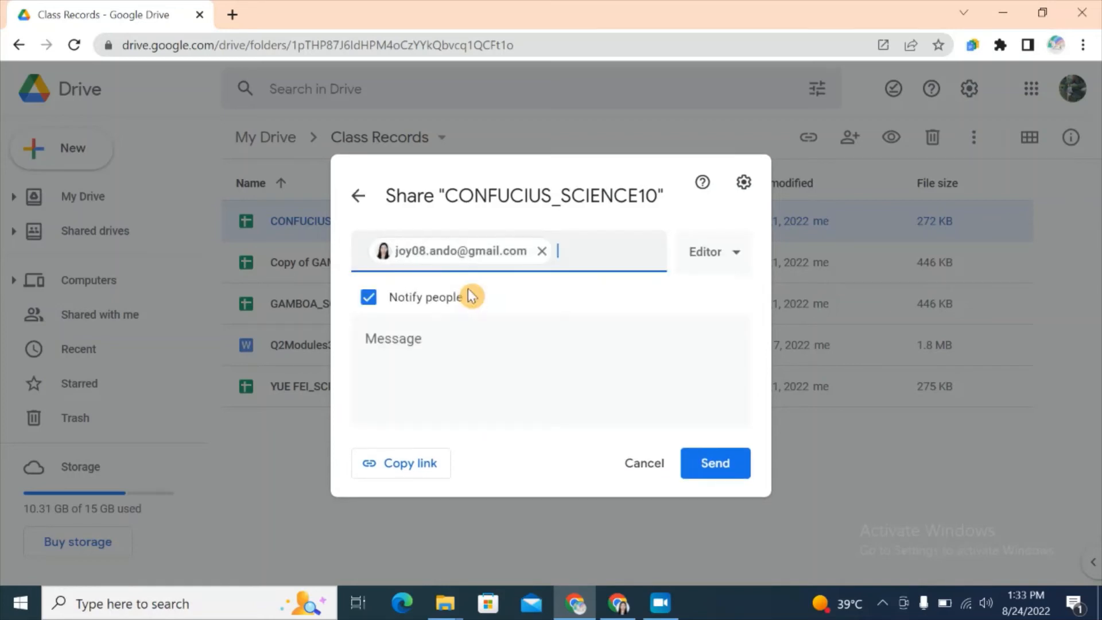
- Set the recipient's access to Viewer and review the file's sharing settings for editors, viewers and commenters
click(737, 259)
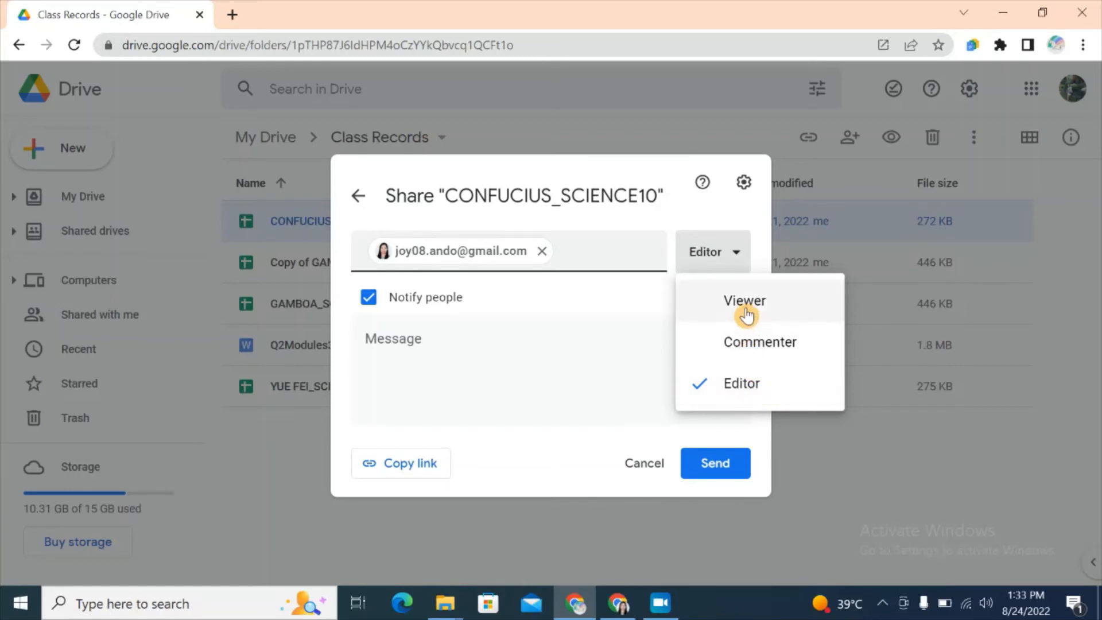
click(715, 310)
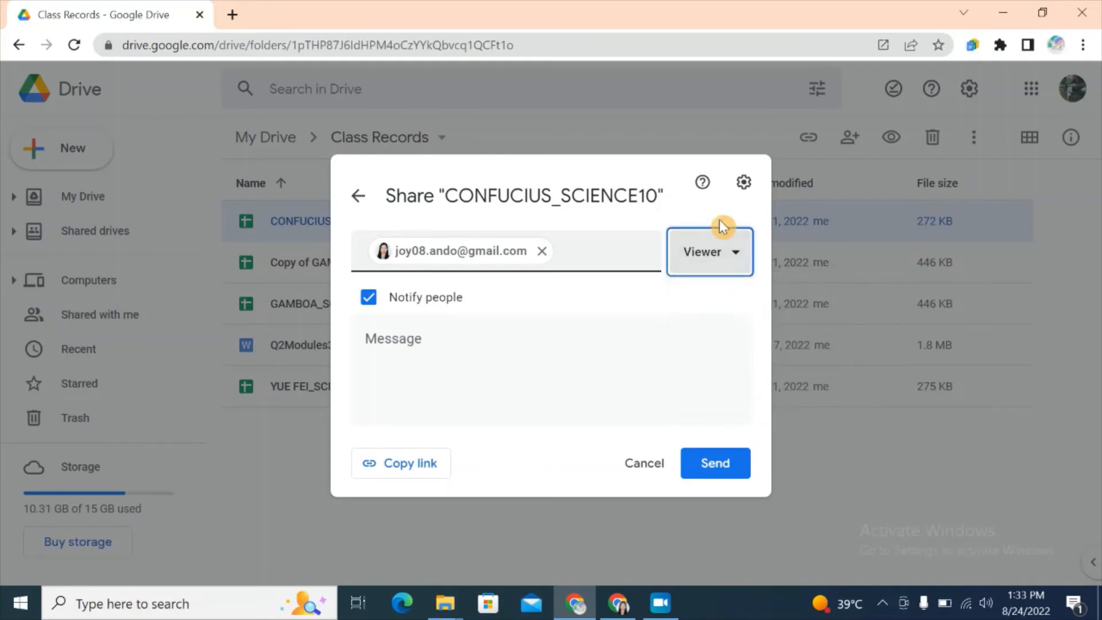
click(744, 183)
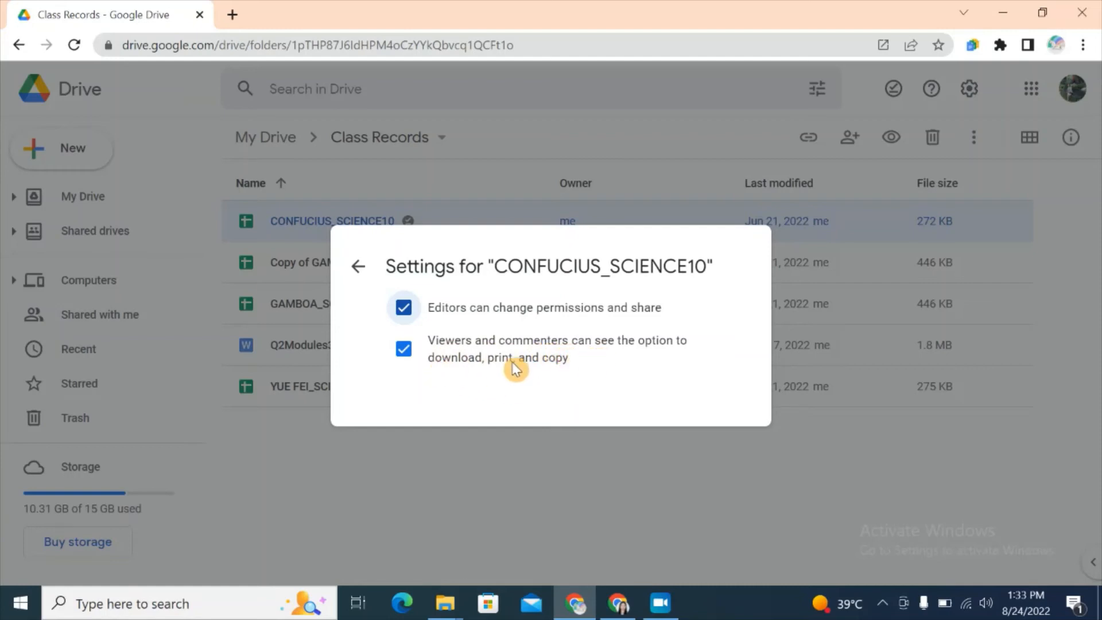
click(354, 268)
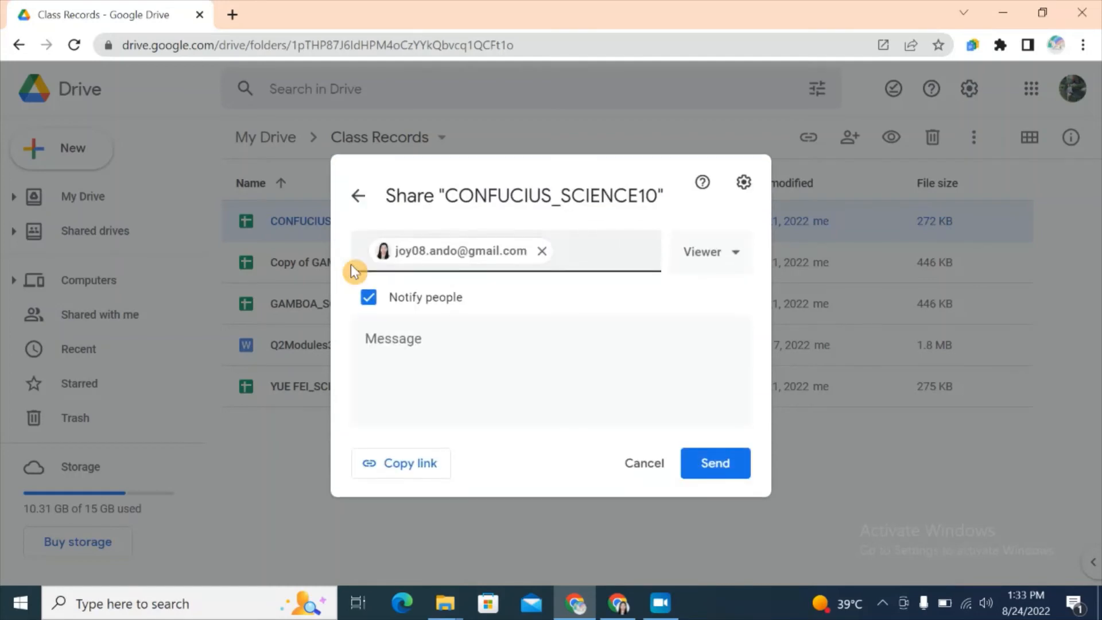
- Send the share invitation with the message "Good day! Here is a copy of the class record in Science." and return to My Drive
click(434, 337)
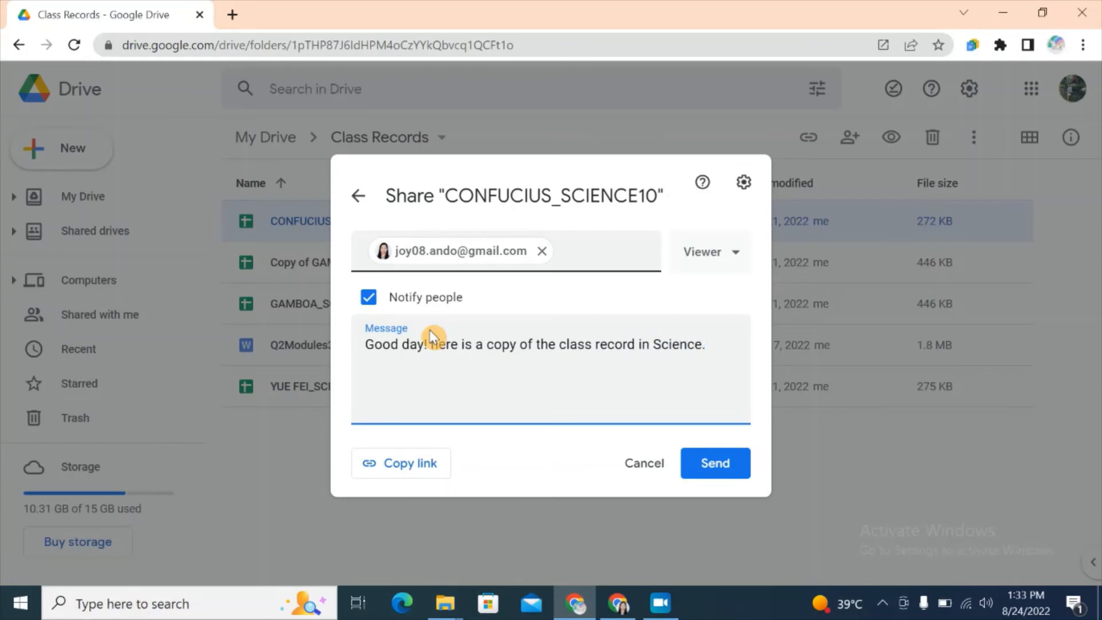
key(BackSpace)
text(H)
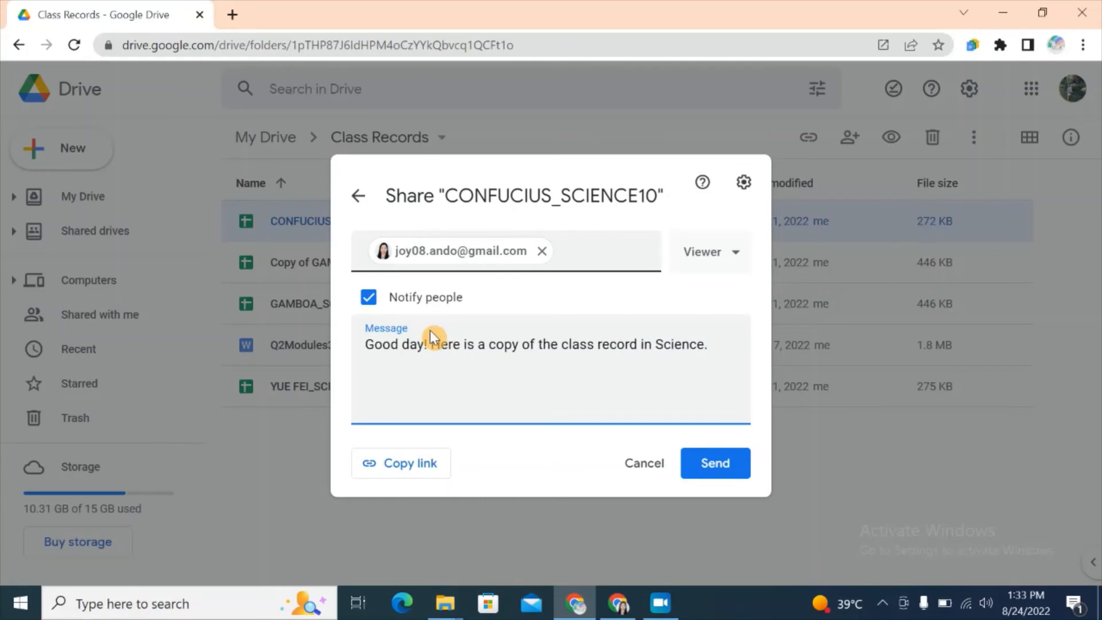
click(717, 462)
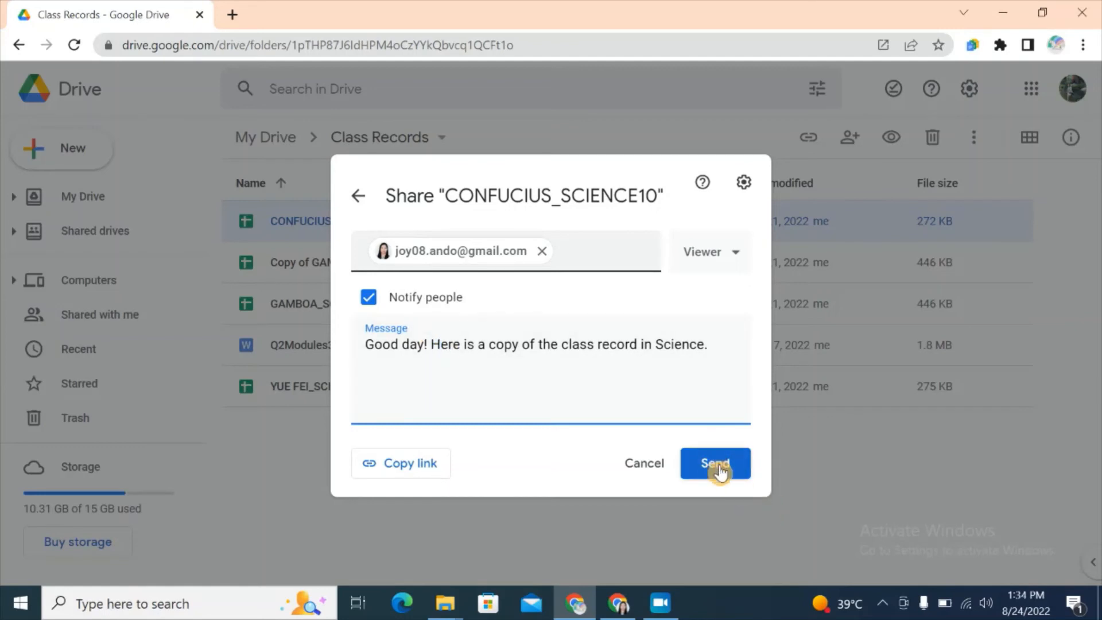
click(723, 469)
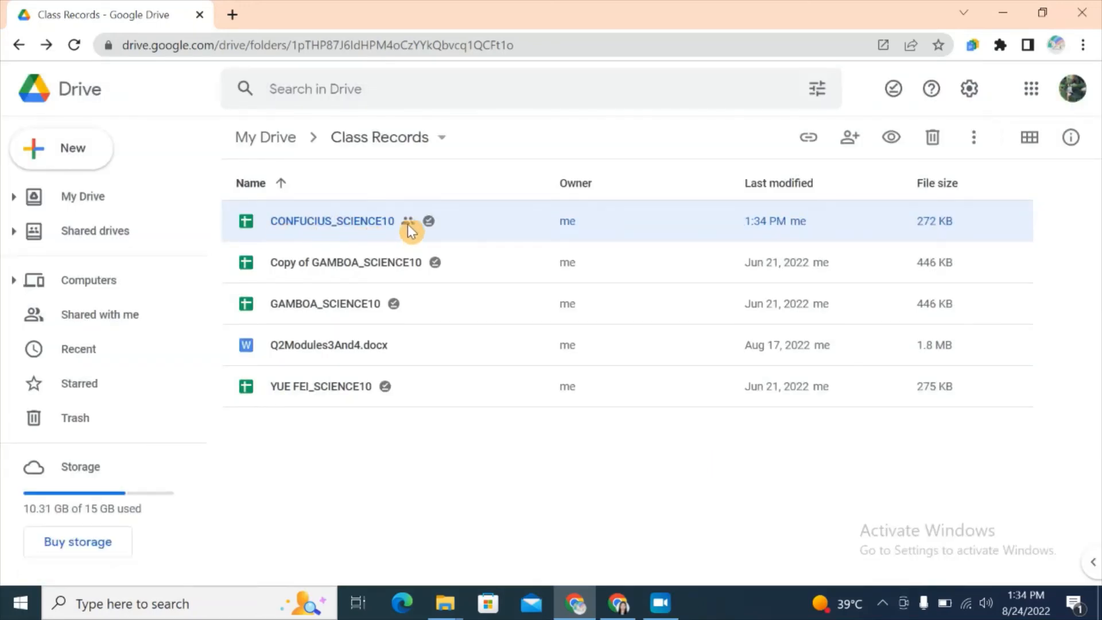
click(265, 143)
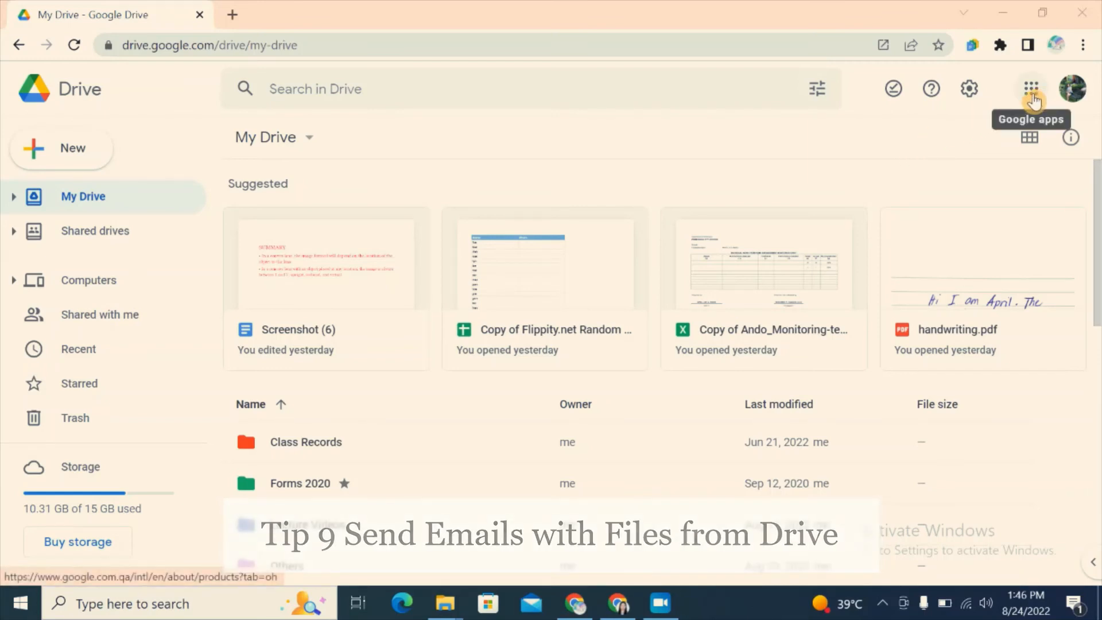
- Switch to Gmail from the Google apps and start composing a new email
click(1031, 97)
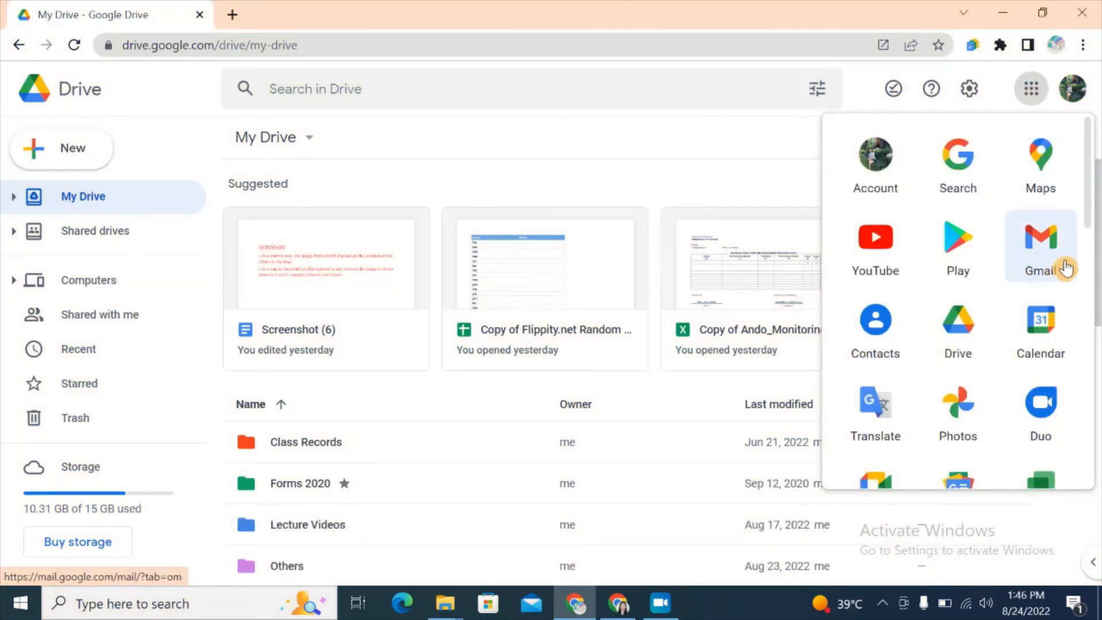
click(1041, 253)
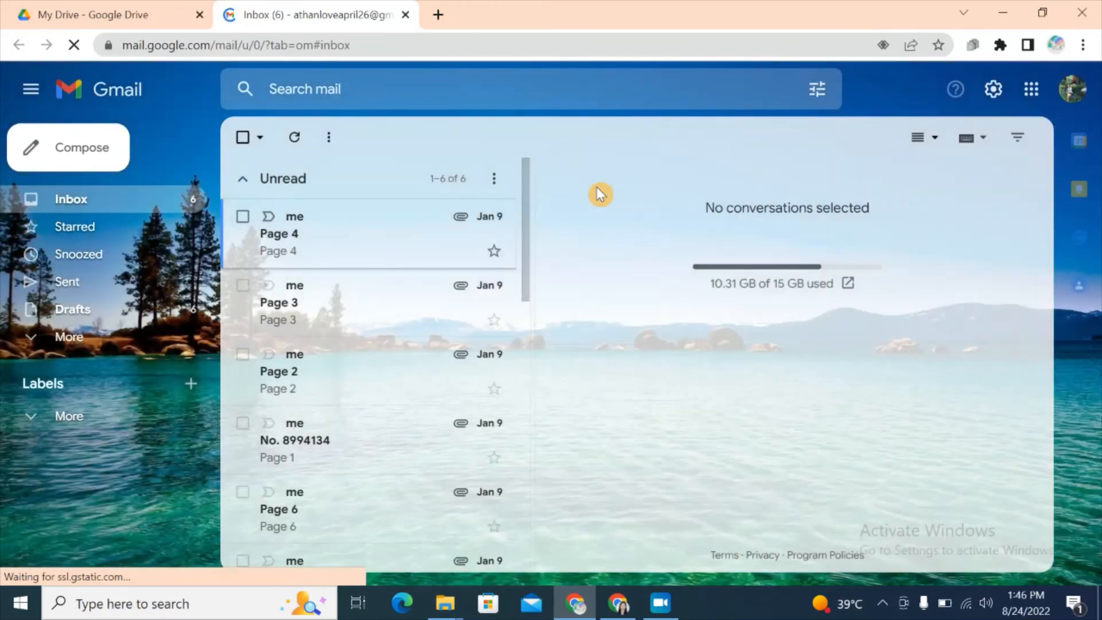
click(69, 153)
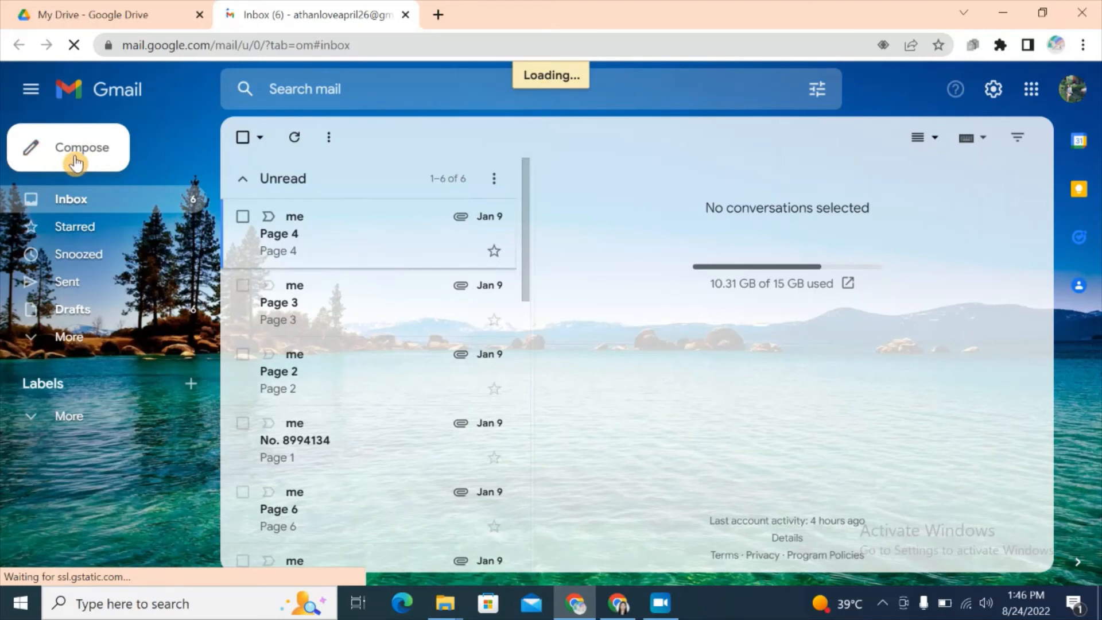
click(71, 165)
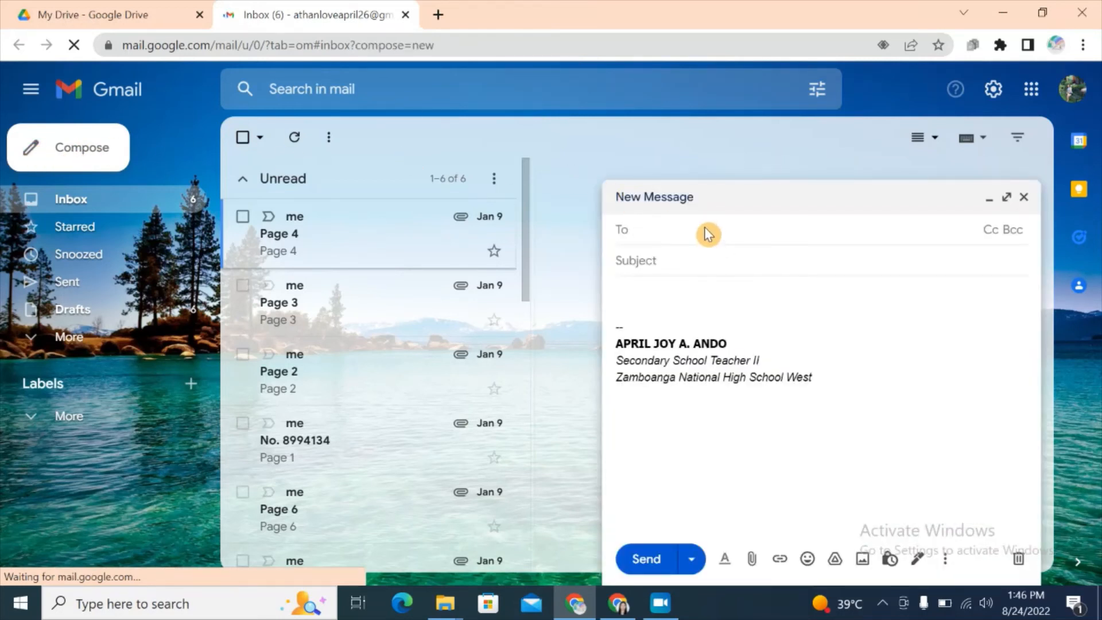
- Address the new message to the contact's e-mail and set the subject to "Class records"
text(joy)
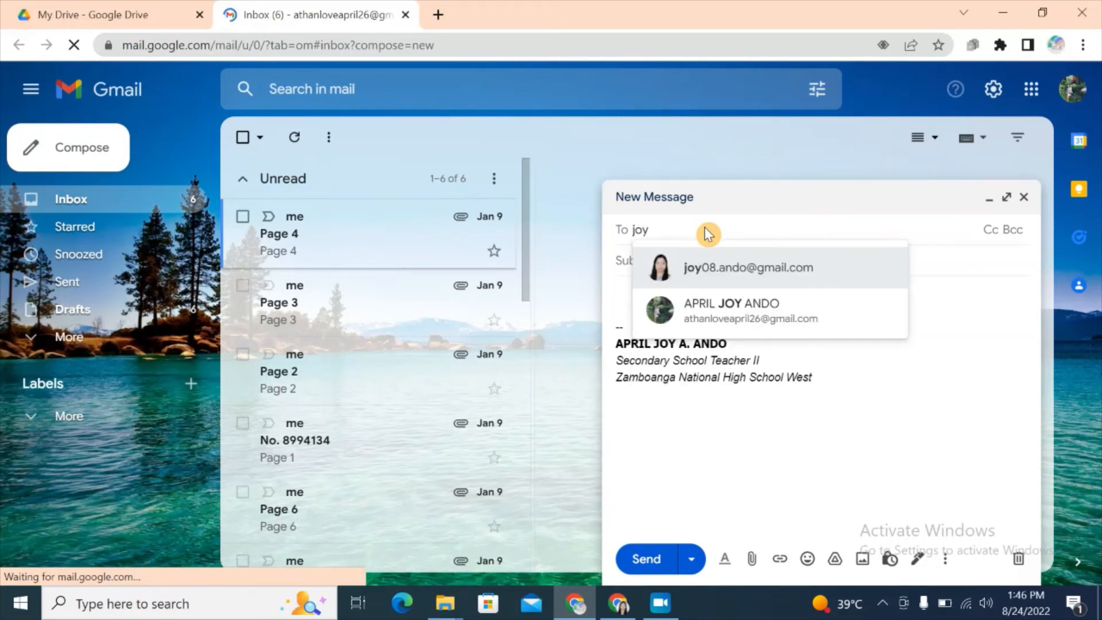
click(714, 269)
click(691, 261)
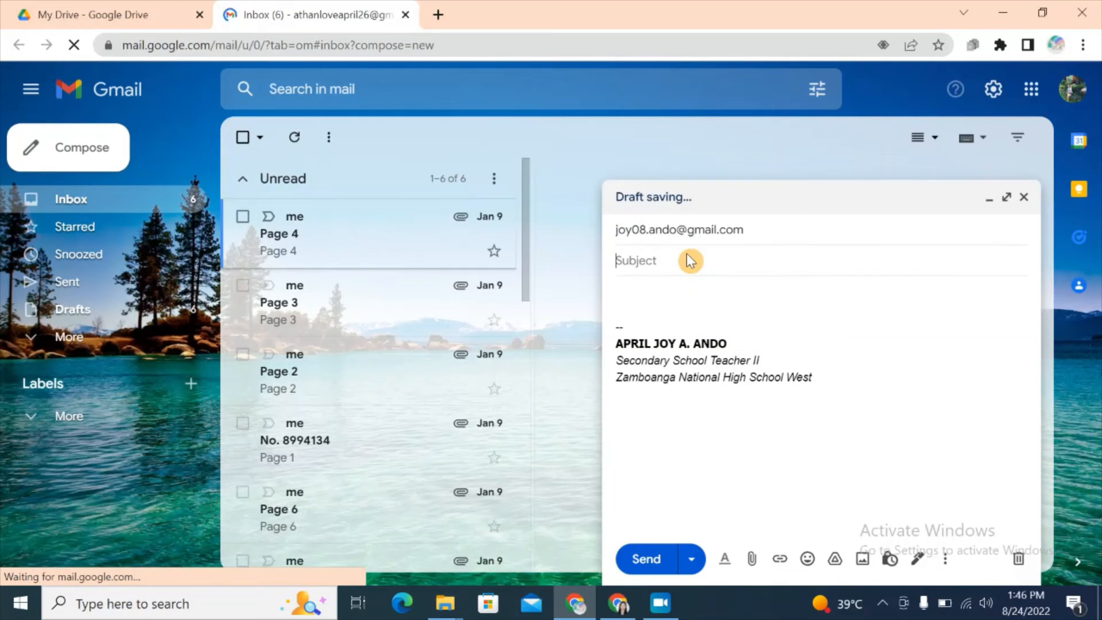
text(Class reco)
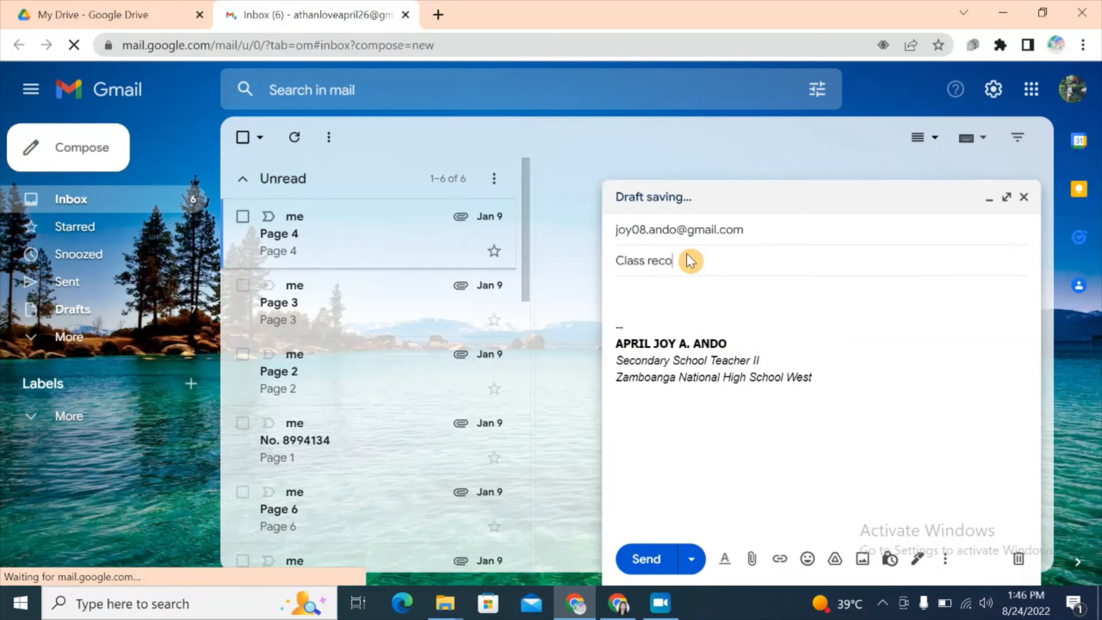
text(rds)
click(664, 302)
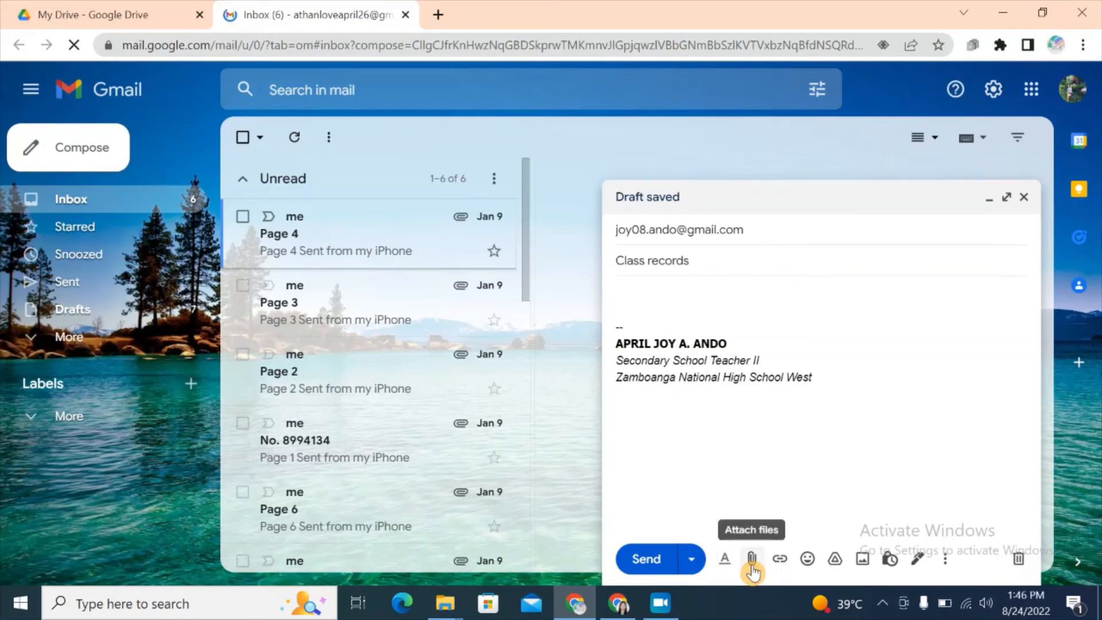
click(752, 566)
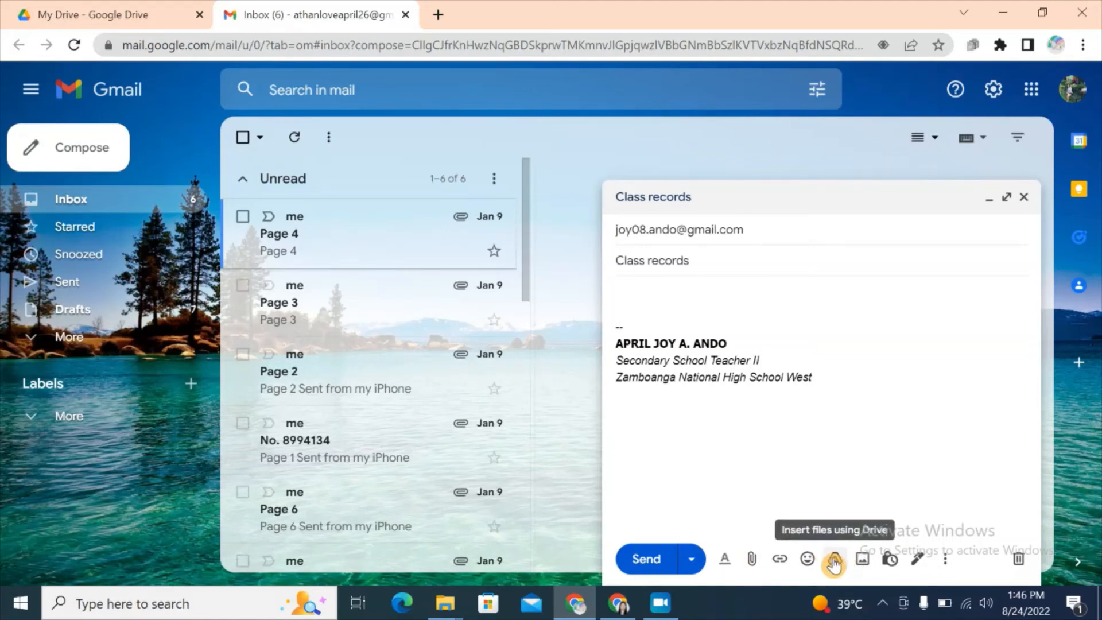
click(835, 561)
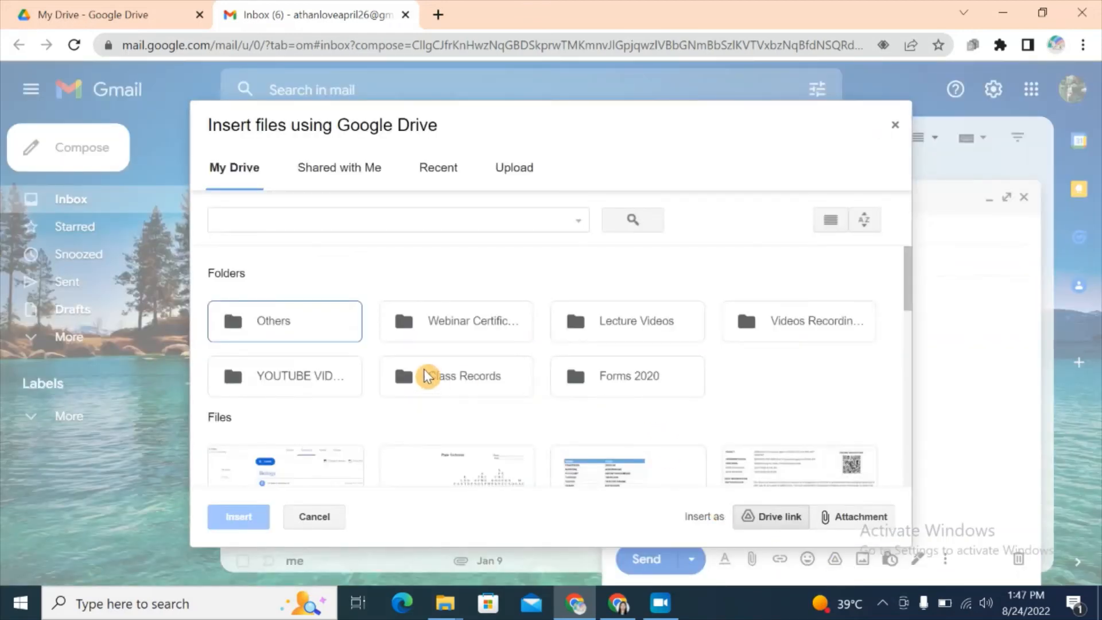
double_click(442, 384)
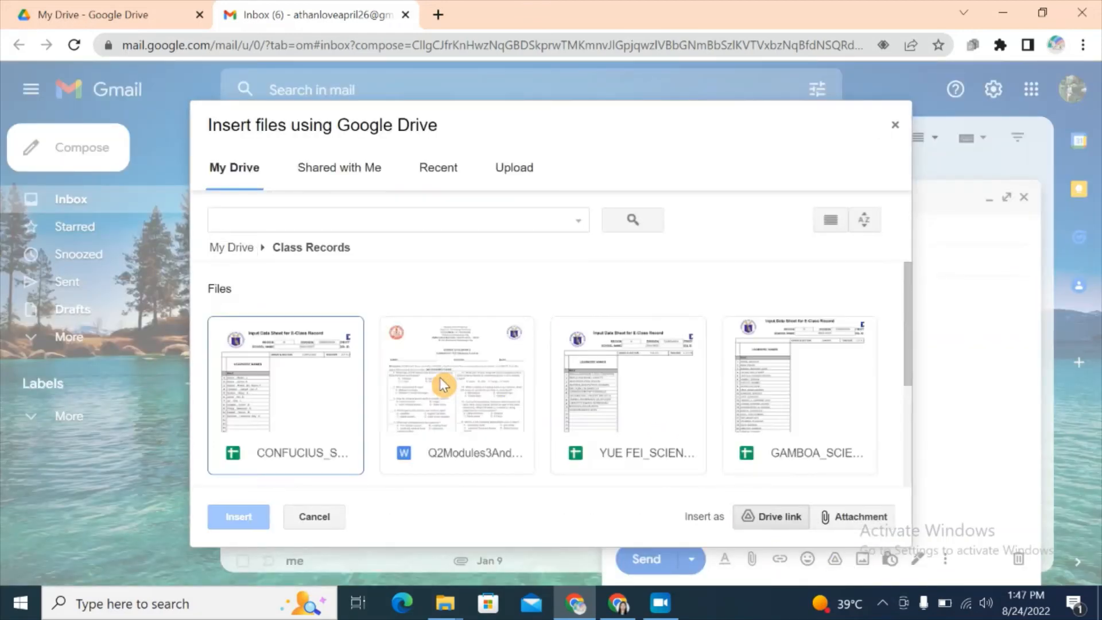
click(621, 421)
key(shift+Right)
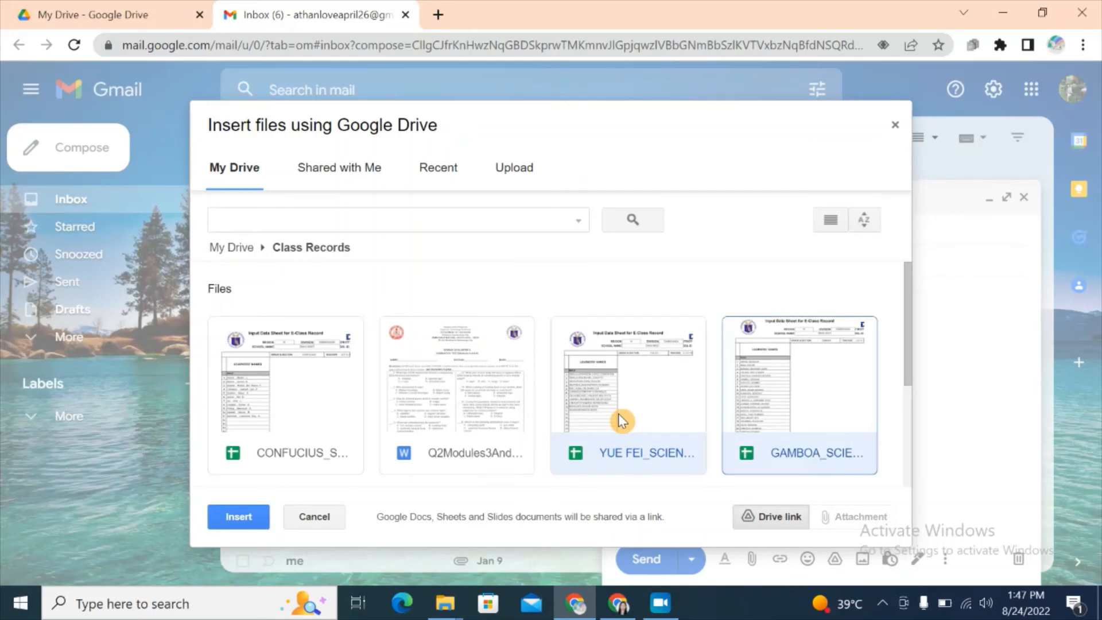
click(239, 519)
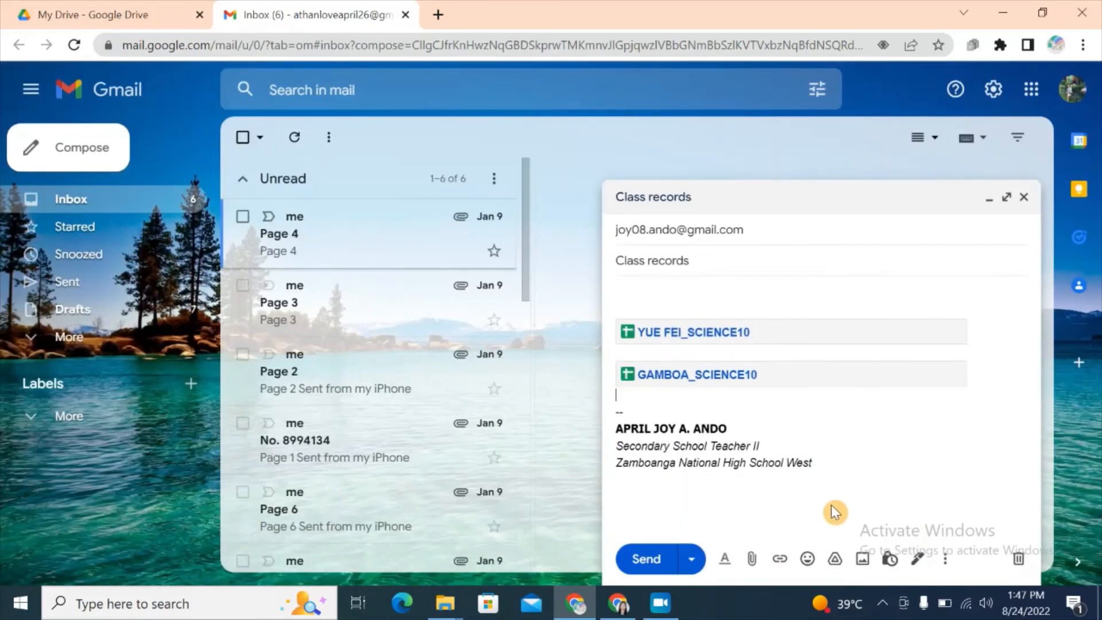
- Send the email, reviewing the access levels and sharing both linked files with the recipient as Viewer
click(678, 559)
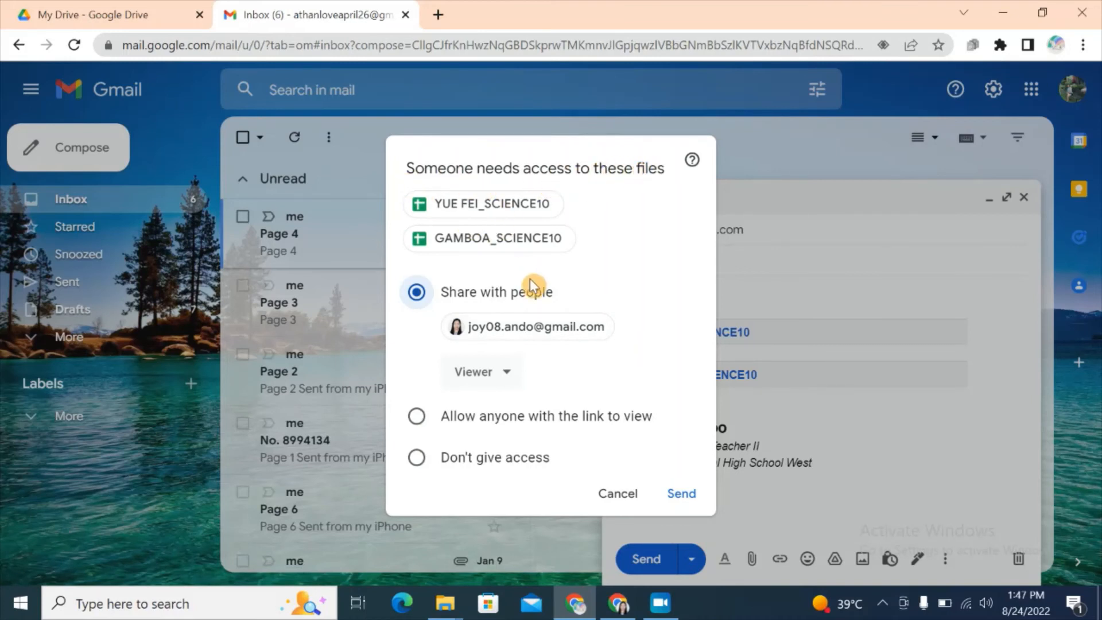
click(509, 379)
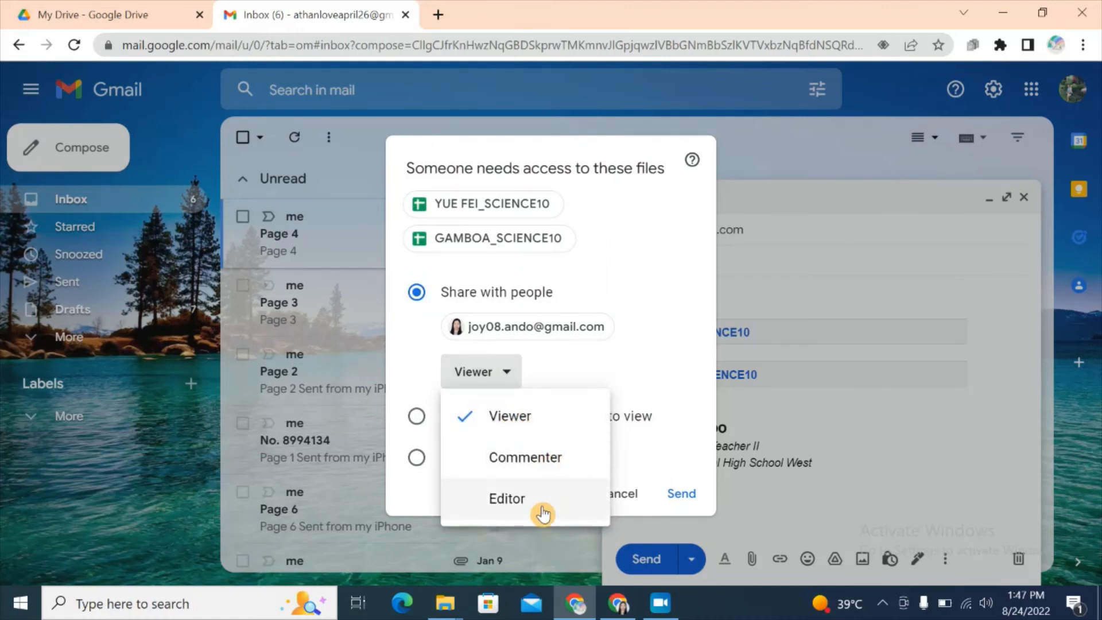
click(587, 375)
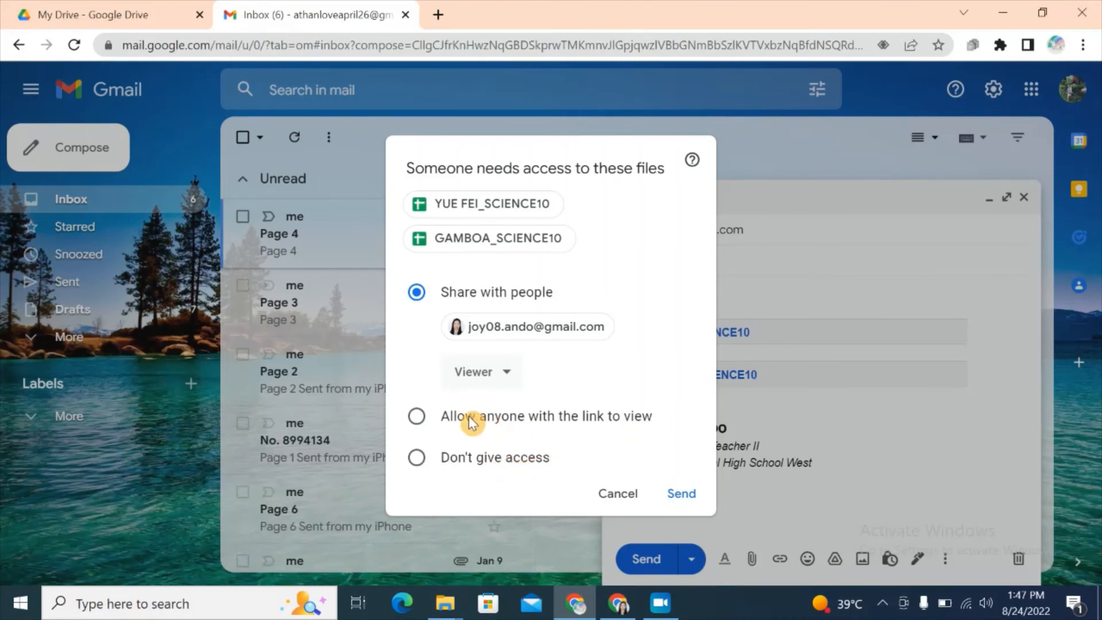
click(691, 496)
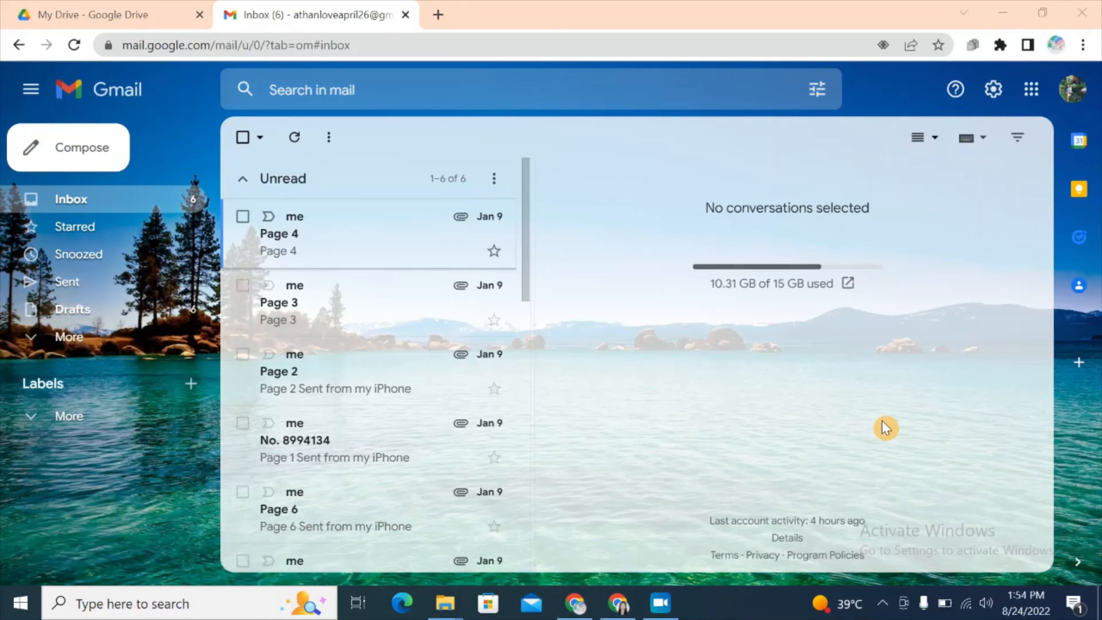
- Switch to the recipient's Gmail window and open the received "Class records" email to view its Drive links
click(617, 606)
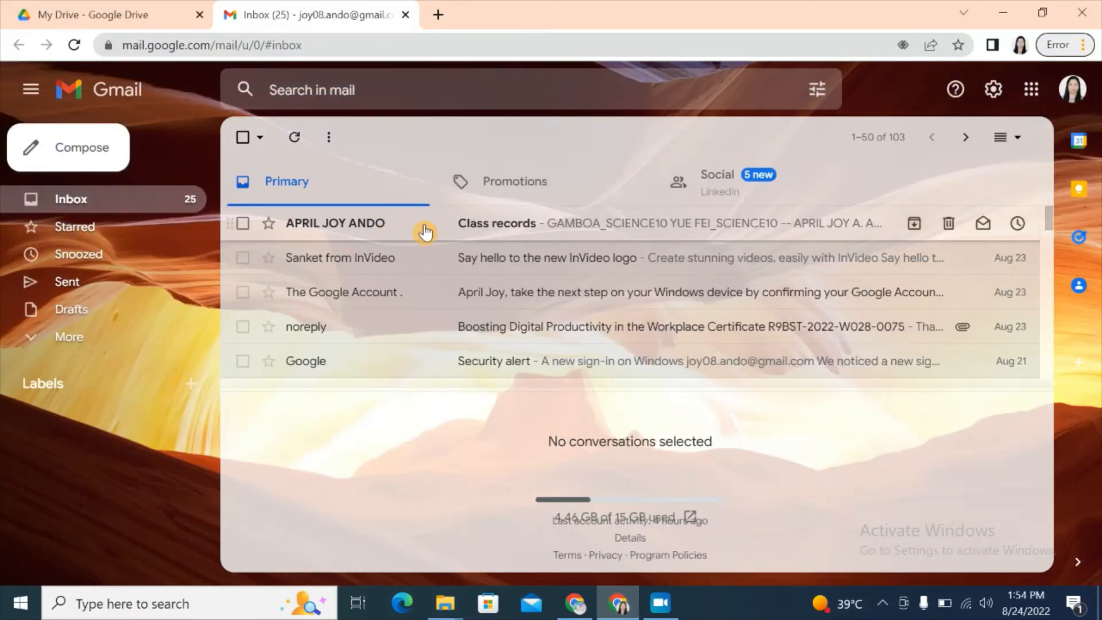
click(425, 231)
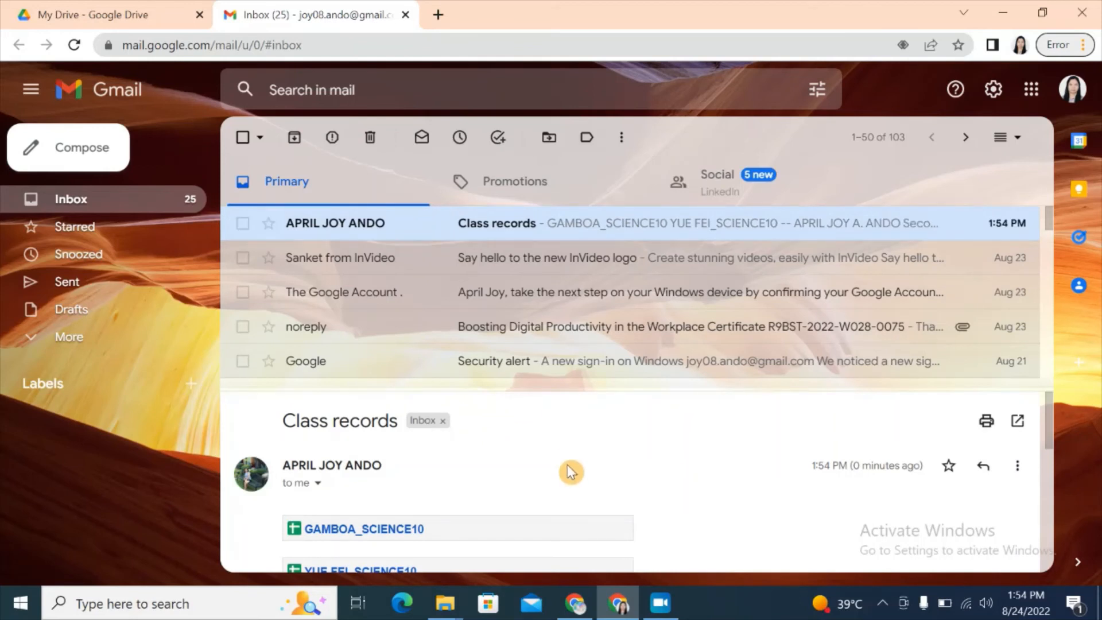
scroll(571, 471, down, 2)
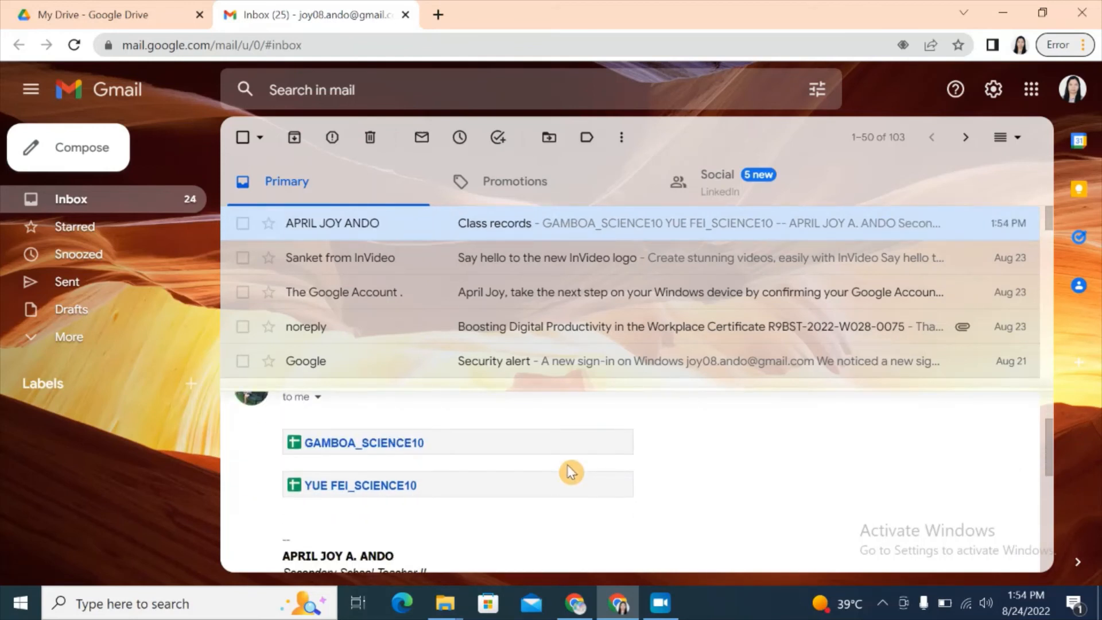
scroll(572, 472, up, 2)
scroll(572, 472, down, 2)
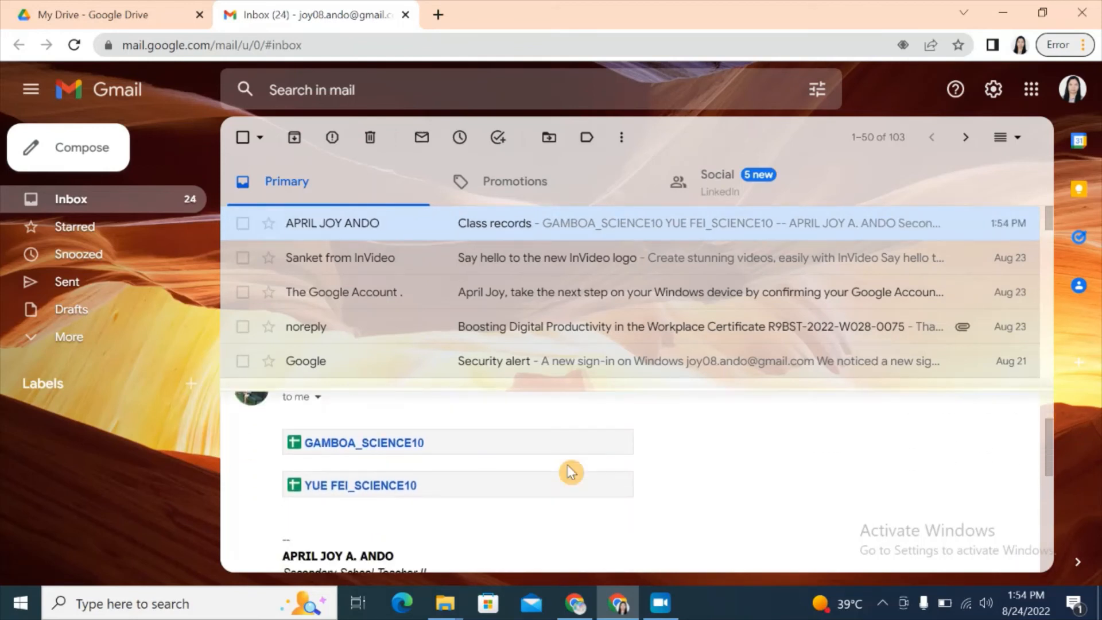
click(410, 451)
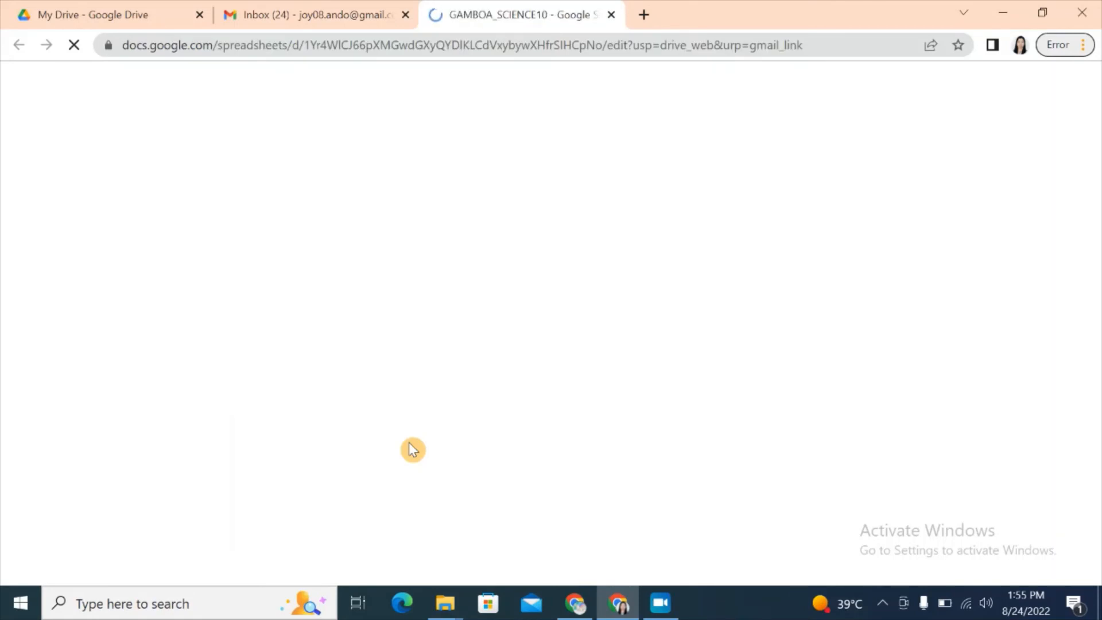
click(612, 15)
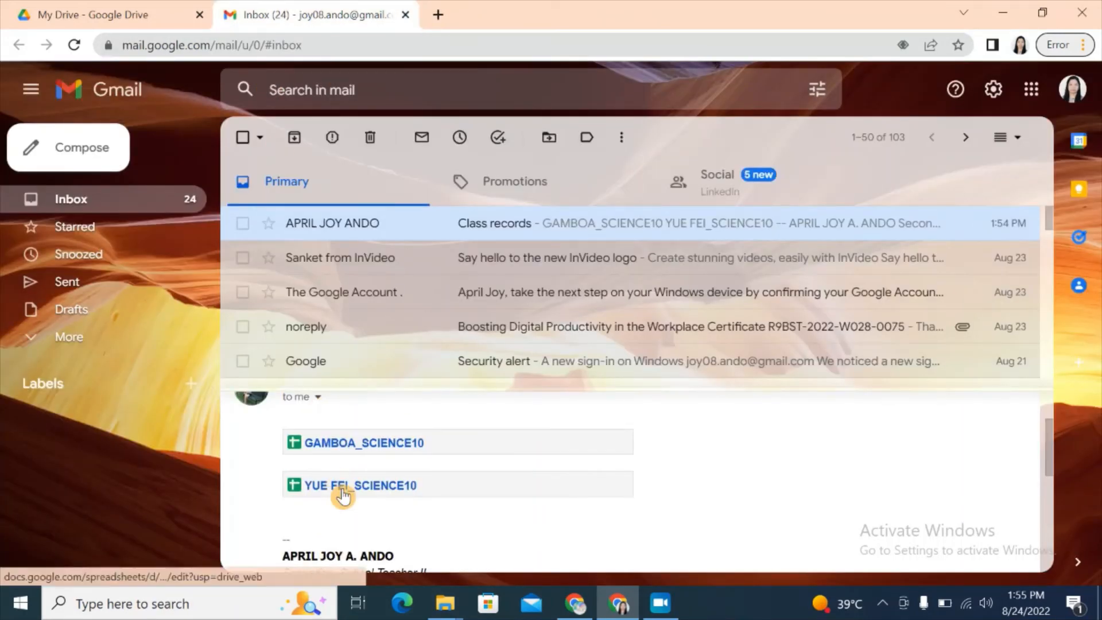
click(340, 489)
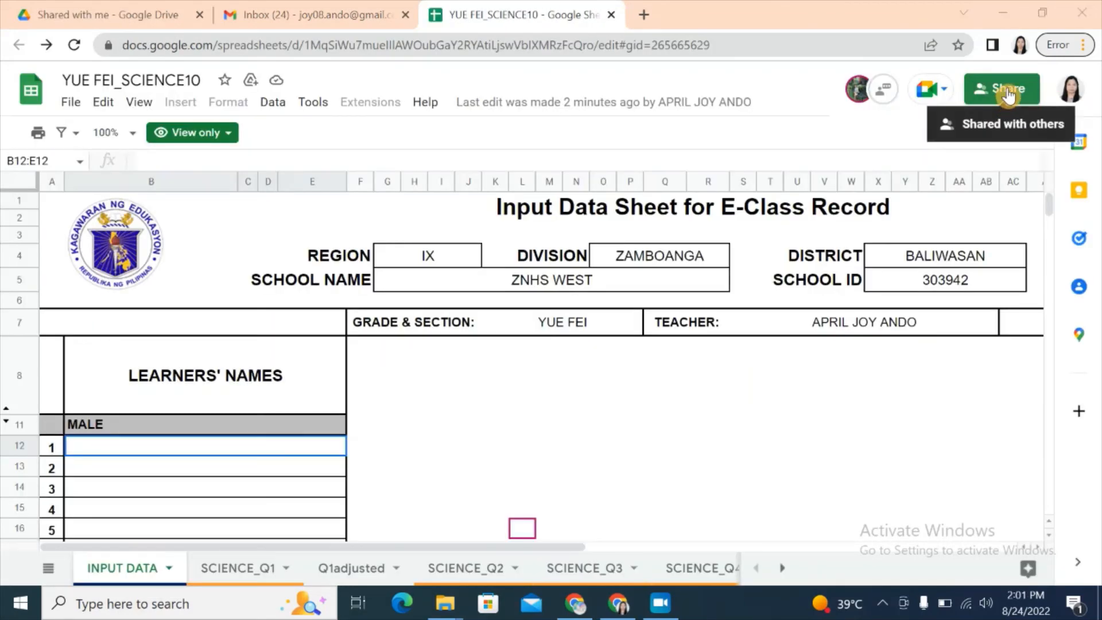
click(1009, 91)
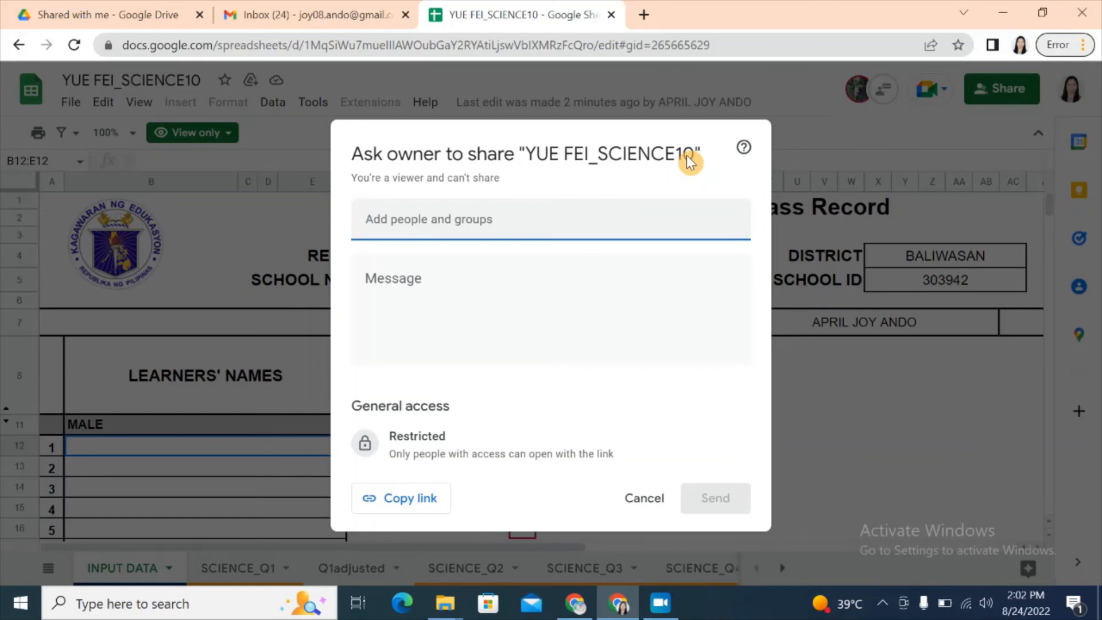
click(644, 504)
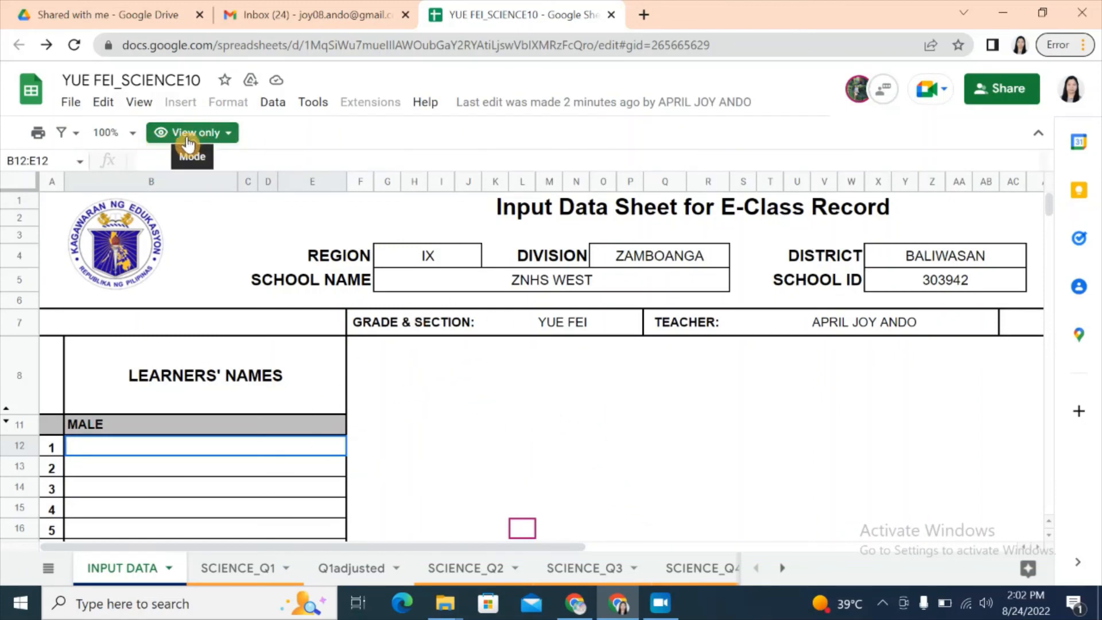
click(224, 133)
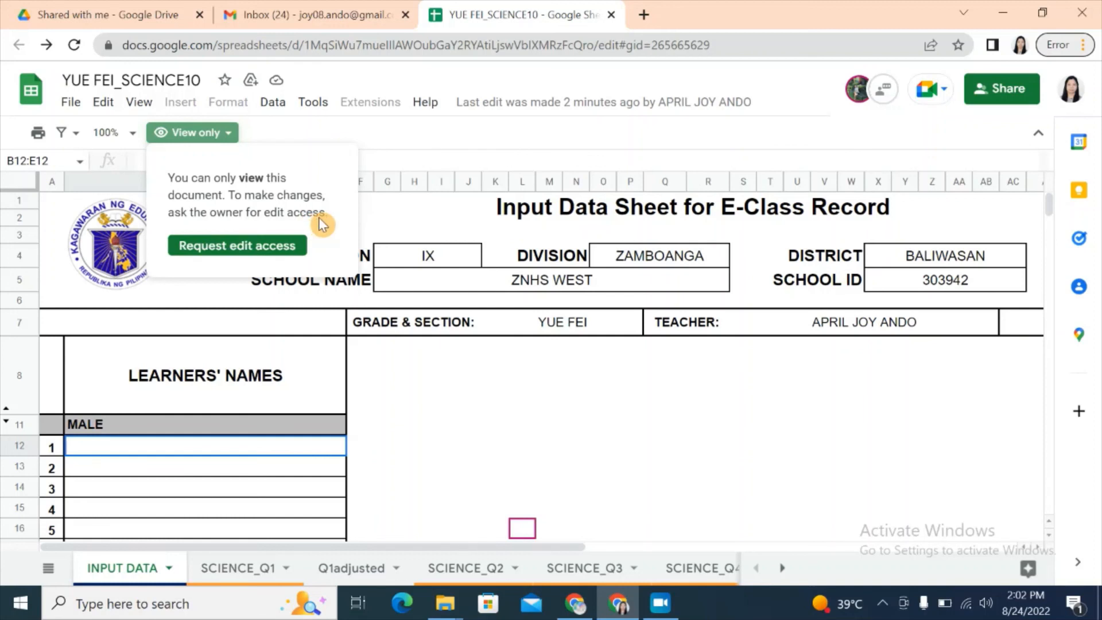
click(233, 248)
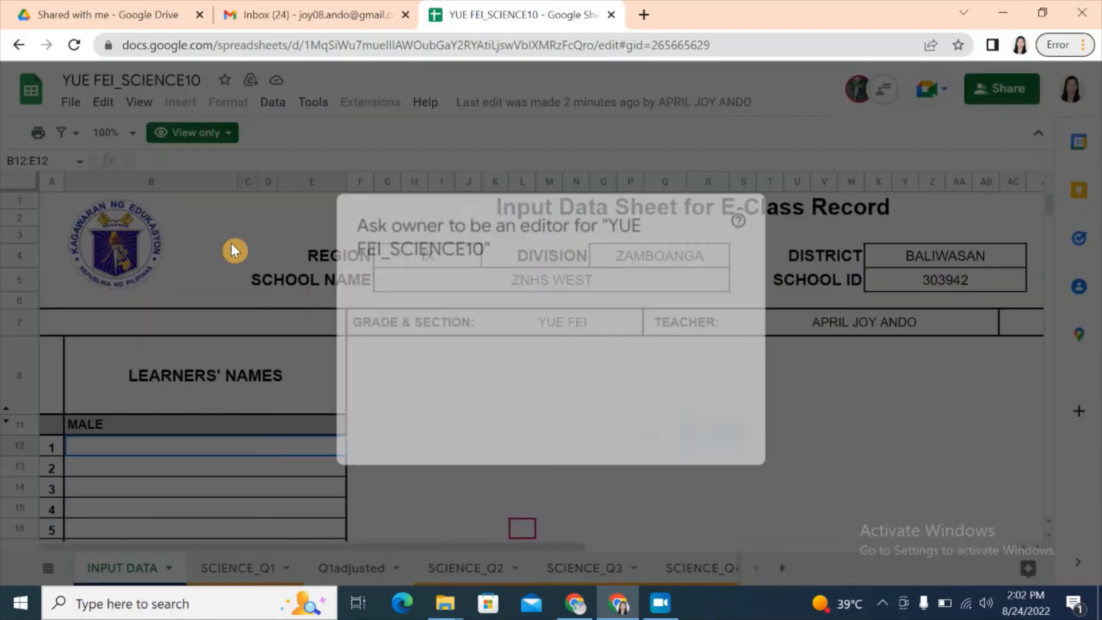
click(408, 306)
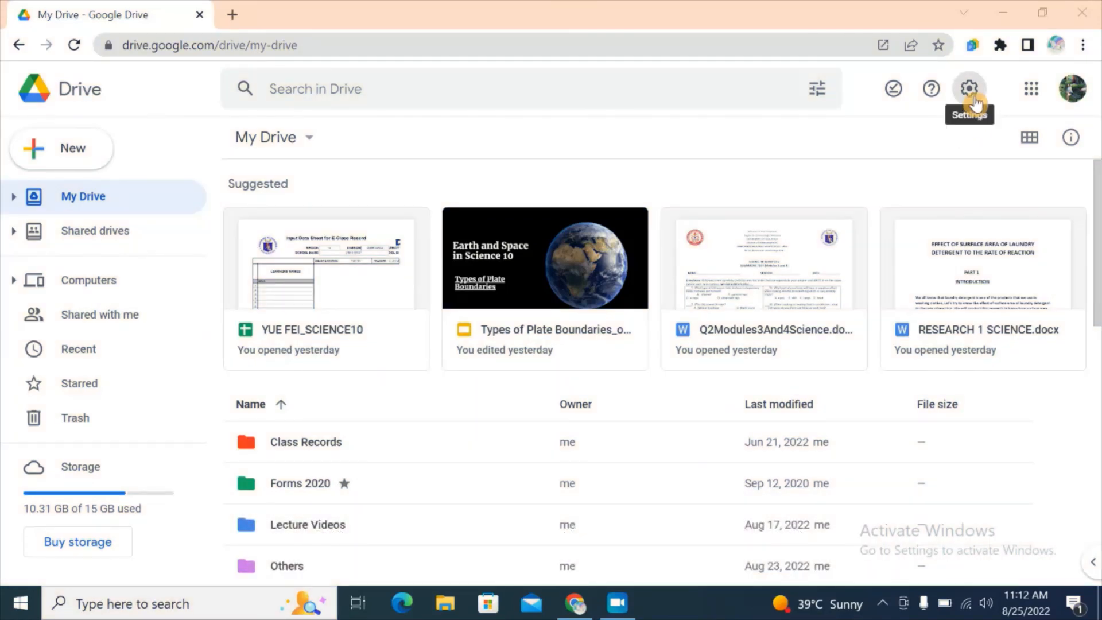
- In Google Drive, open the settings, review the general options including offline access, and close them
click(973, 98)
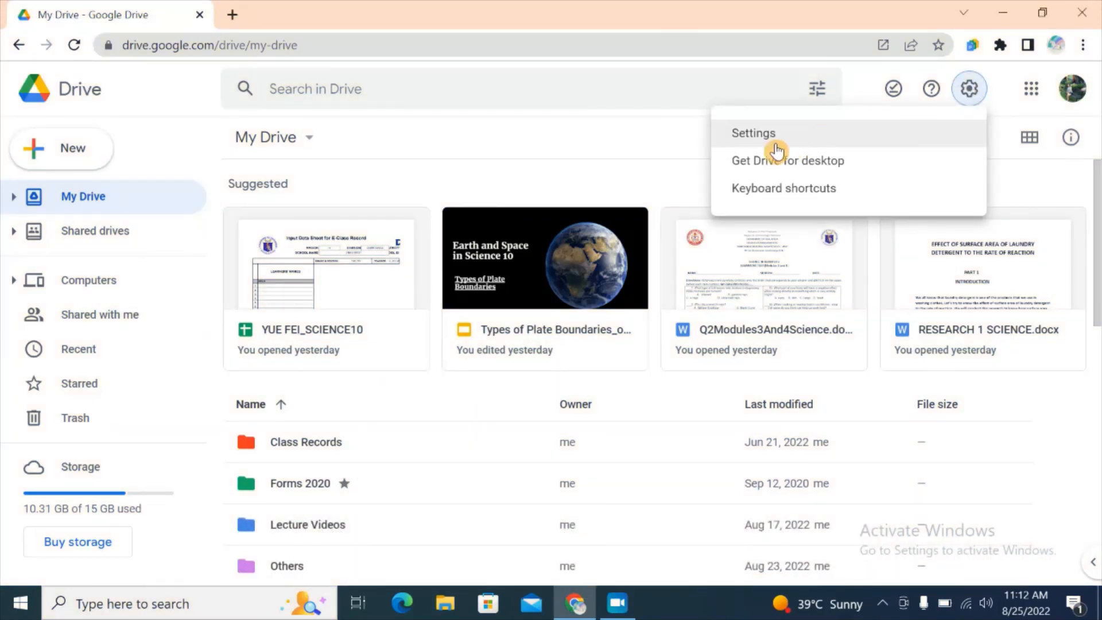
click(741, 139)
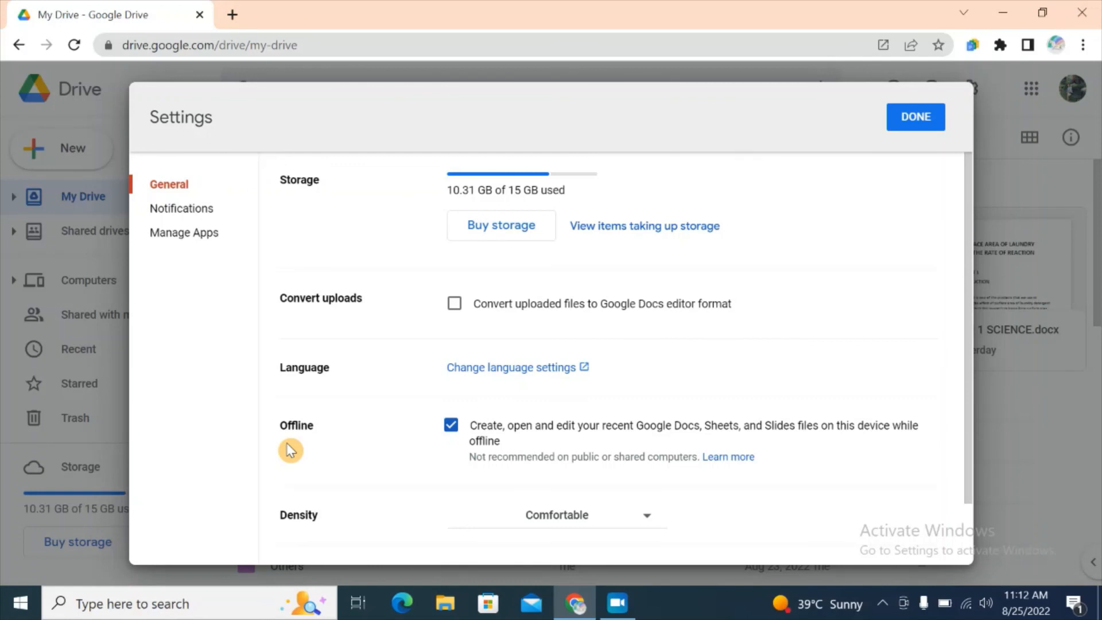
click(916, 121)
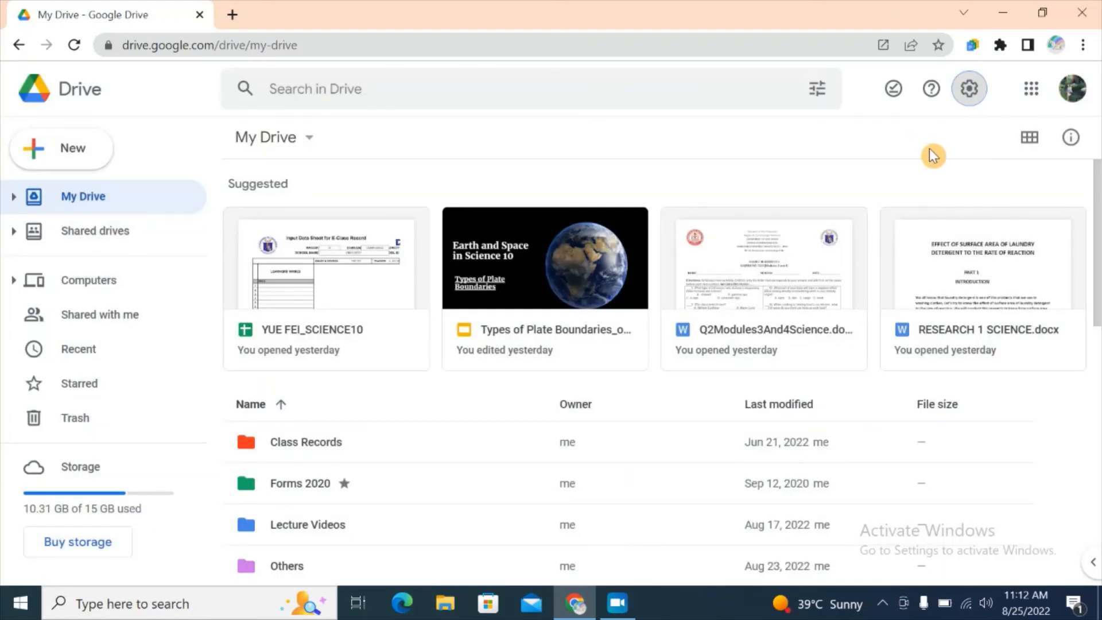